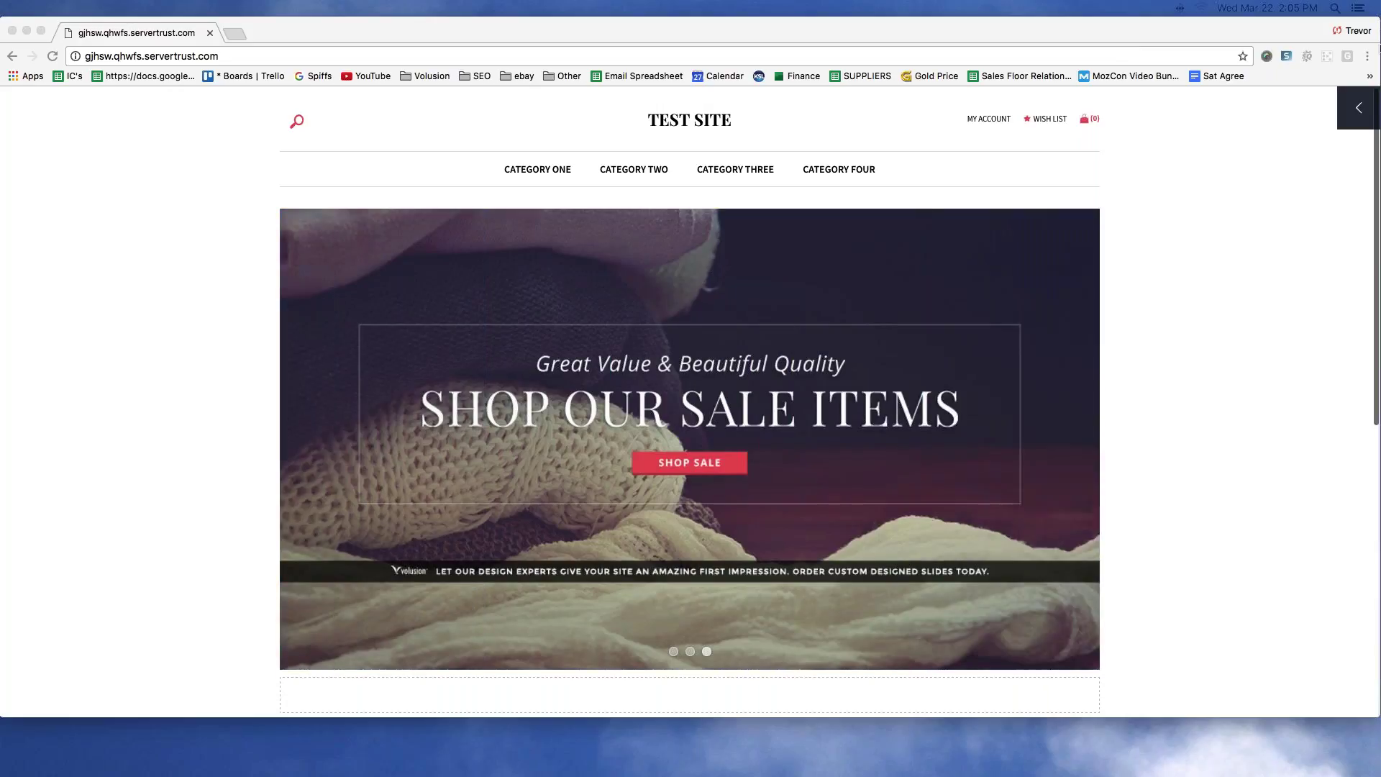
# Circle and underline the TEST SITE logo in the homepage header and draw an arrow from it toward the search icon.
pyautogui.scroll(-3, 689, 403)
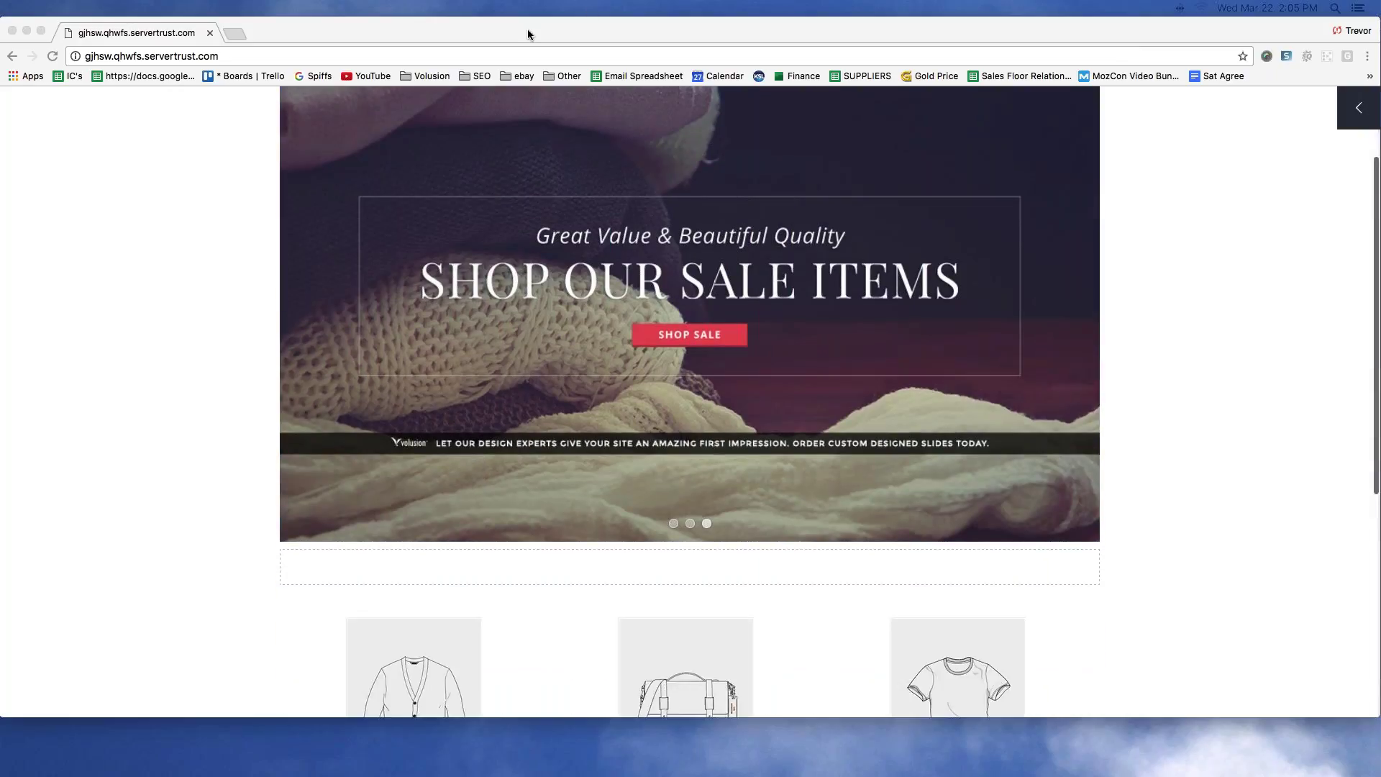
pyautogui.scroll(3, 494, 279)
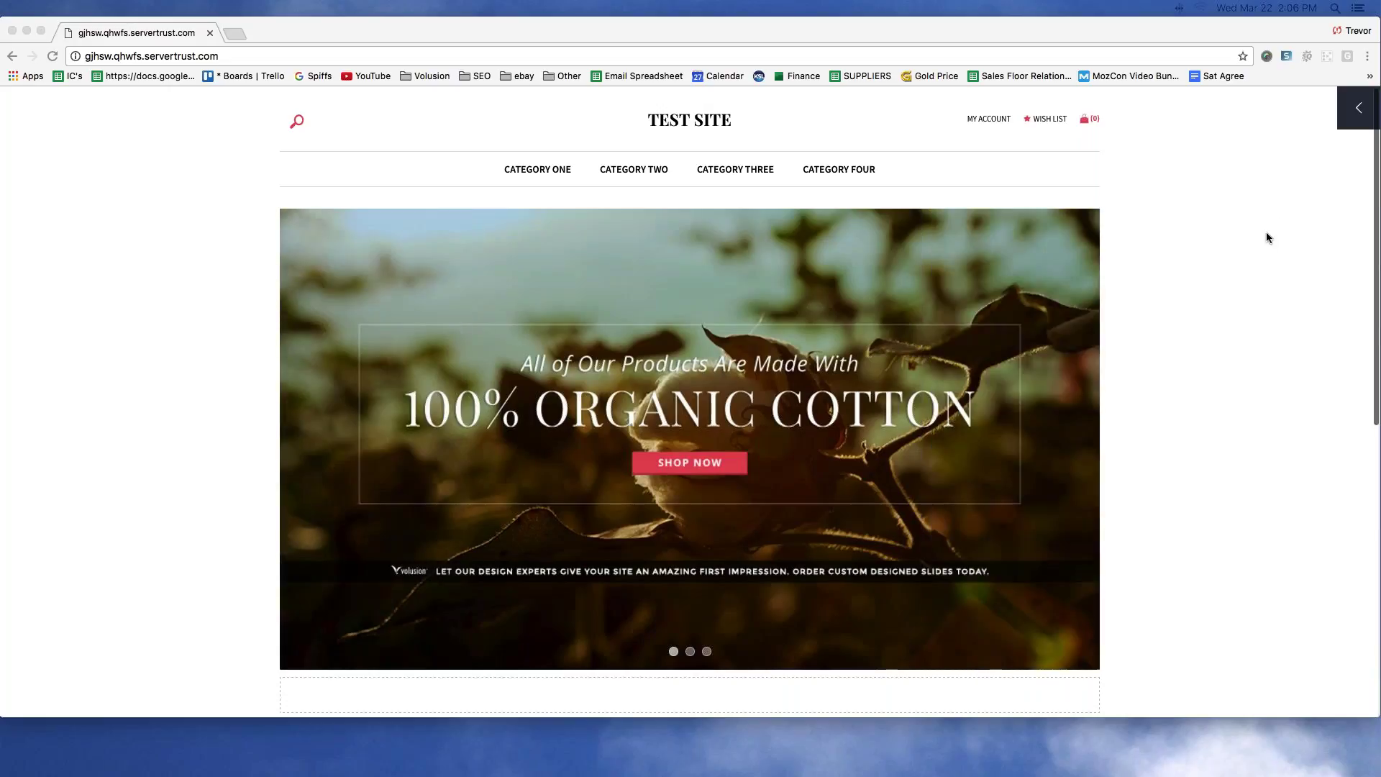
pyautogui.moveTo(770, 101)
pyautogui.mouseDown()
pyautogui.moveTo(741, 85)
pyautogui.moveTo(587, 93)
pyautogui.moveTo(630, 143)
pyautogui.moveTo(687, 152)
pyautogui.moveTo(796, 121)
pyautogui.moveTo(787, 104)
pyautogui.mouseUp()
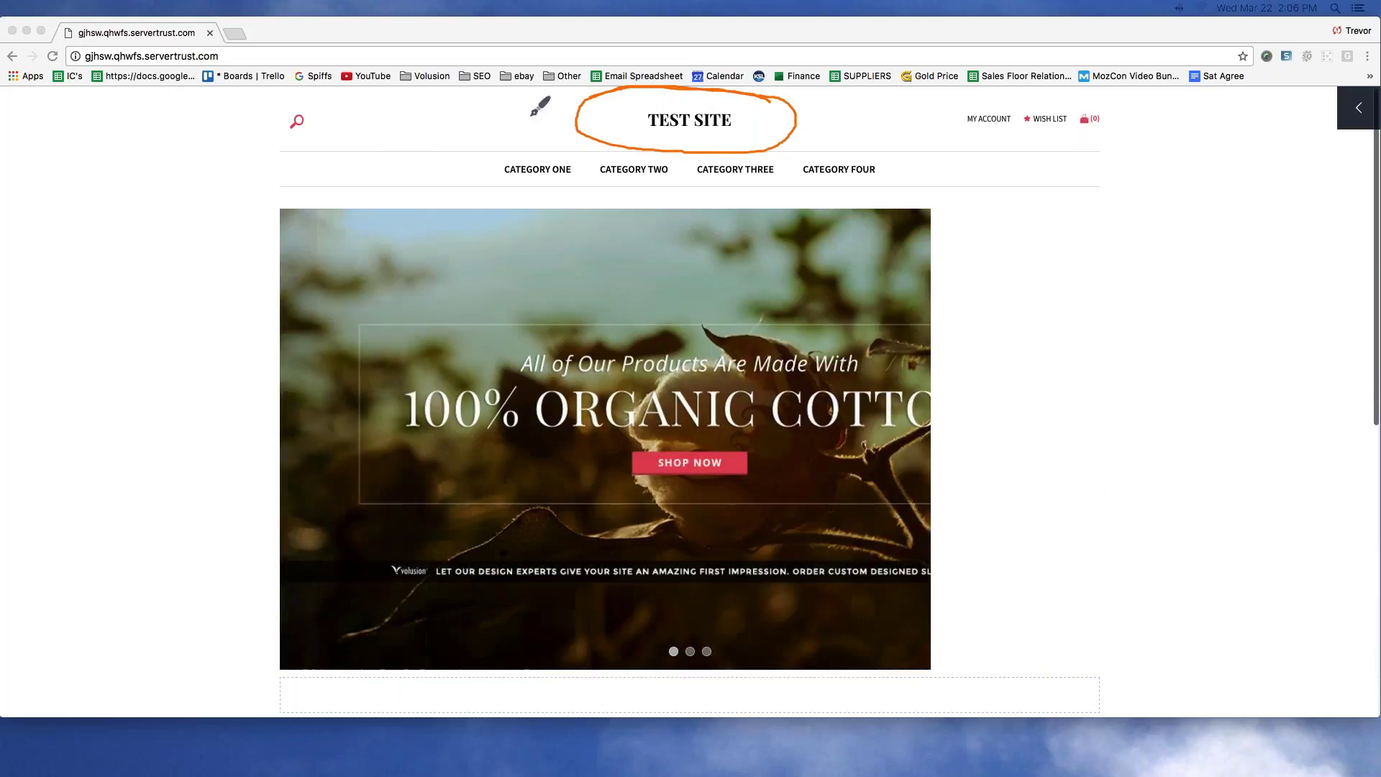
pyautogui.moveTo(536, 113)
pyautogui.mouseDown()
pyautogui.moveTo(351, 97)
pyautogui.moveTo(325, 108)
pyautogui.moveTo(347, 95)
pyautogui.mouseUp()
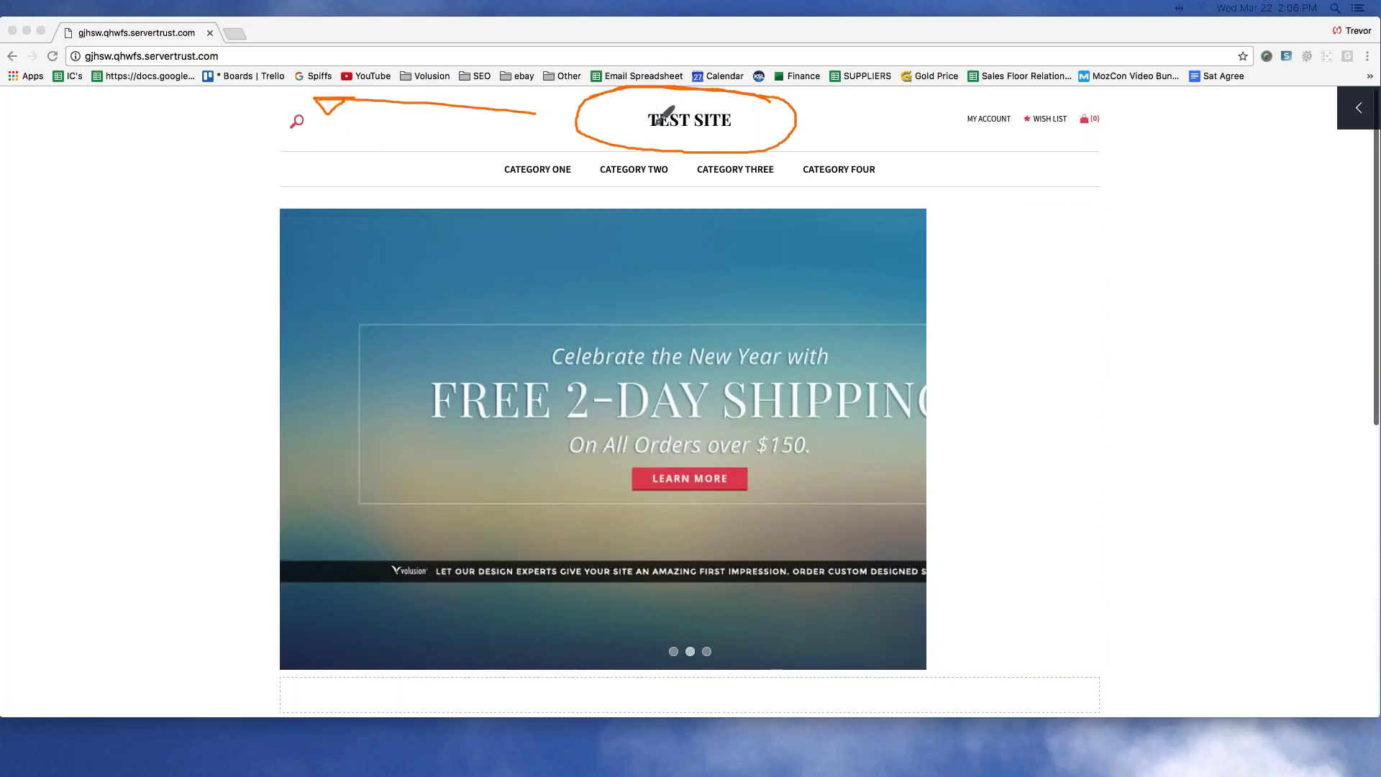
pyautogui.moveTo(644, 135); pyautogui.dragTo(731, 132)
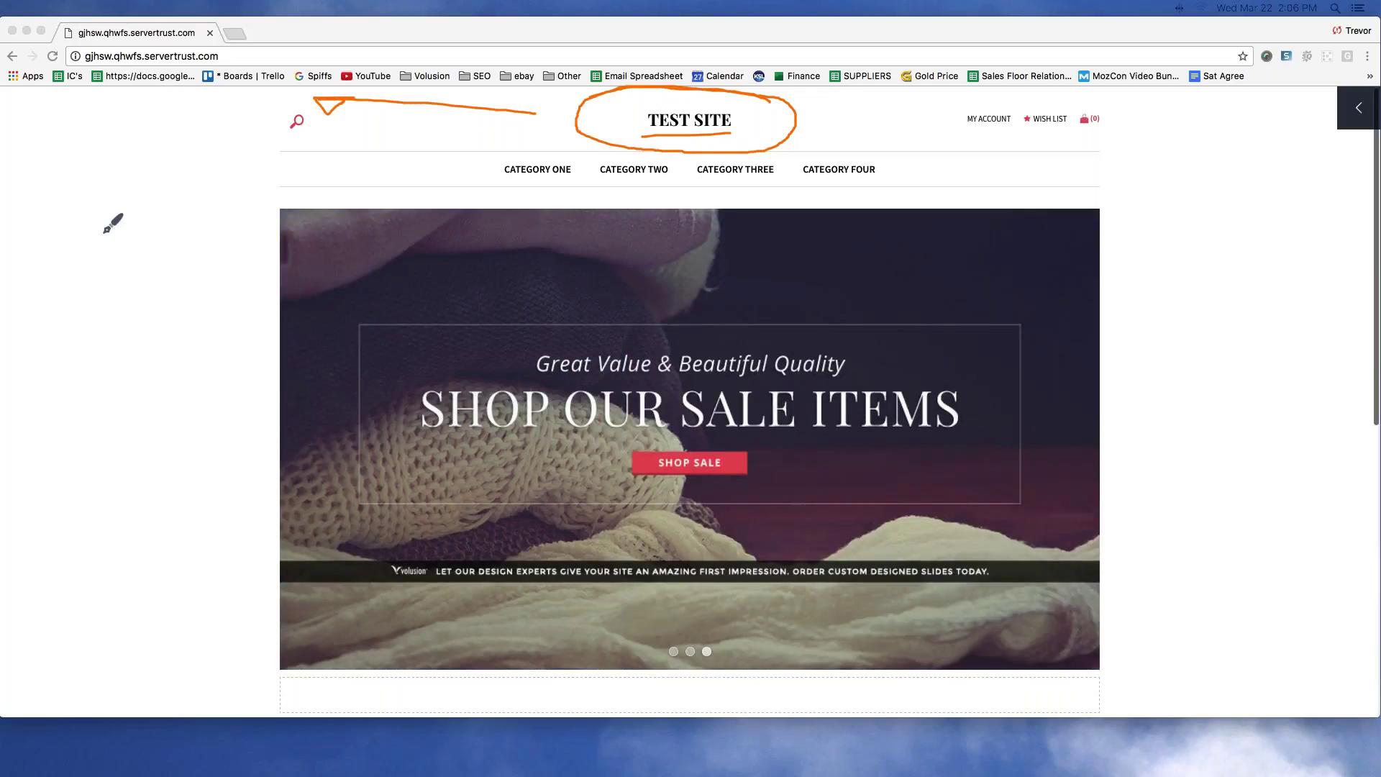
# Circle the homepage's large image slider and handwrite the label "Slider or Banner" beside it.
pyautogui.moveTo(1176, 225)
pyautogui.mouseDown()
pyautogui.moveTo(955, 192)
pyautogui.moveTo(539, 194)
pyautogui.moveTo(203, 259)
pyautogui.moveTo(173, 589)
pyautogui.moveTo(271, 654)
pyautogui.moveTo(493, 669)
pyautogui.moveTo(925, 669)
pyautogui.moveTo(1141, 638)
pyautogui.moveTo(1205, 343)
pyautogui.moveTo(1180, 200)
pyautogui.mouseUp()
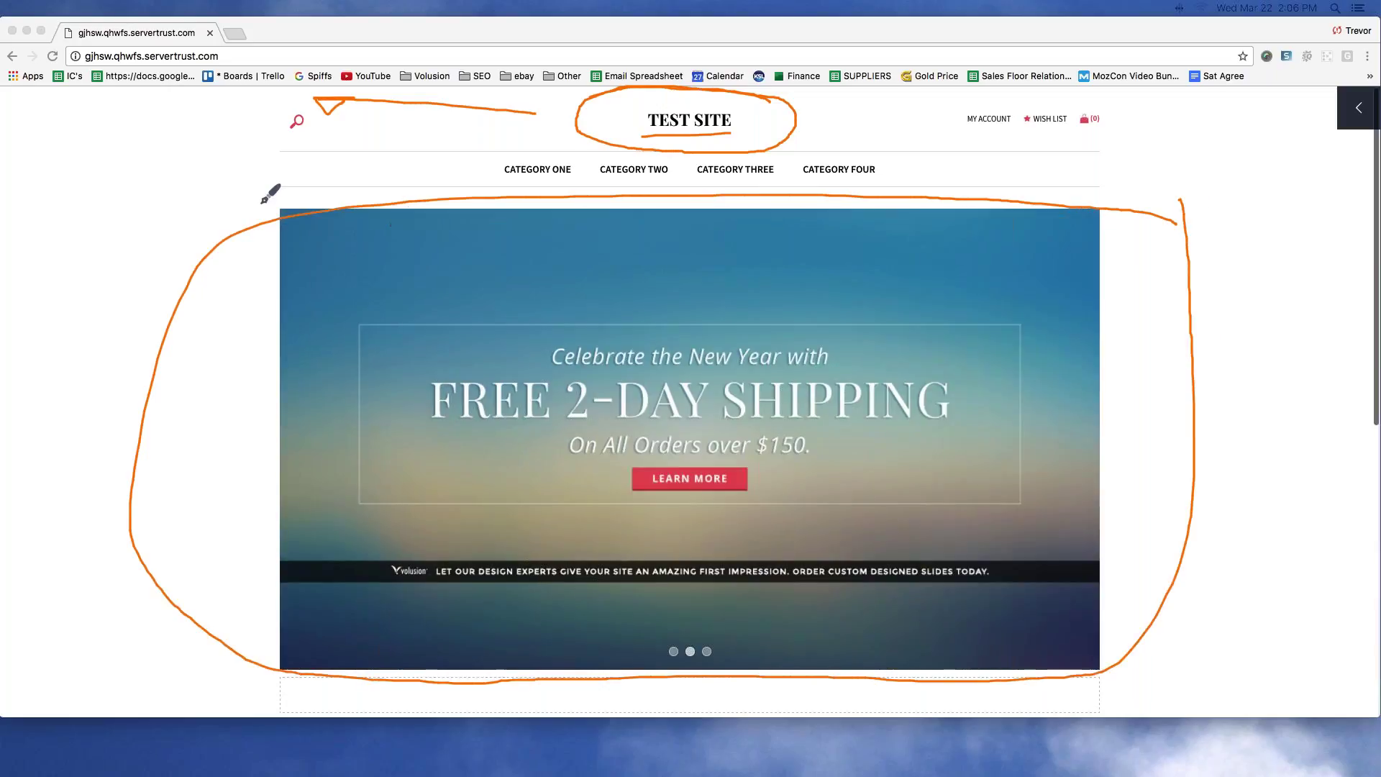
pyautogui.moveTo(52, 224)
pyautogui.mouseDown()
pyautogui.moveTo(36, 250)
pyautogui.moveTo(89, 236)
pyautogui.moveTo(108, 247)
pyautogui.moveTo(127, 231)
pyautogui.mouseUp()
pyautogui.click(72, 229)
pyautogui.moveTo(58, 278)
pyautogui.mouseDown()
pyautogui.moveTo(75, 287)
pyautogui.moveTo(14, 325)
pyautogui.moveTo(100, 318)
pyautogui.mouseUp()
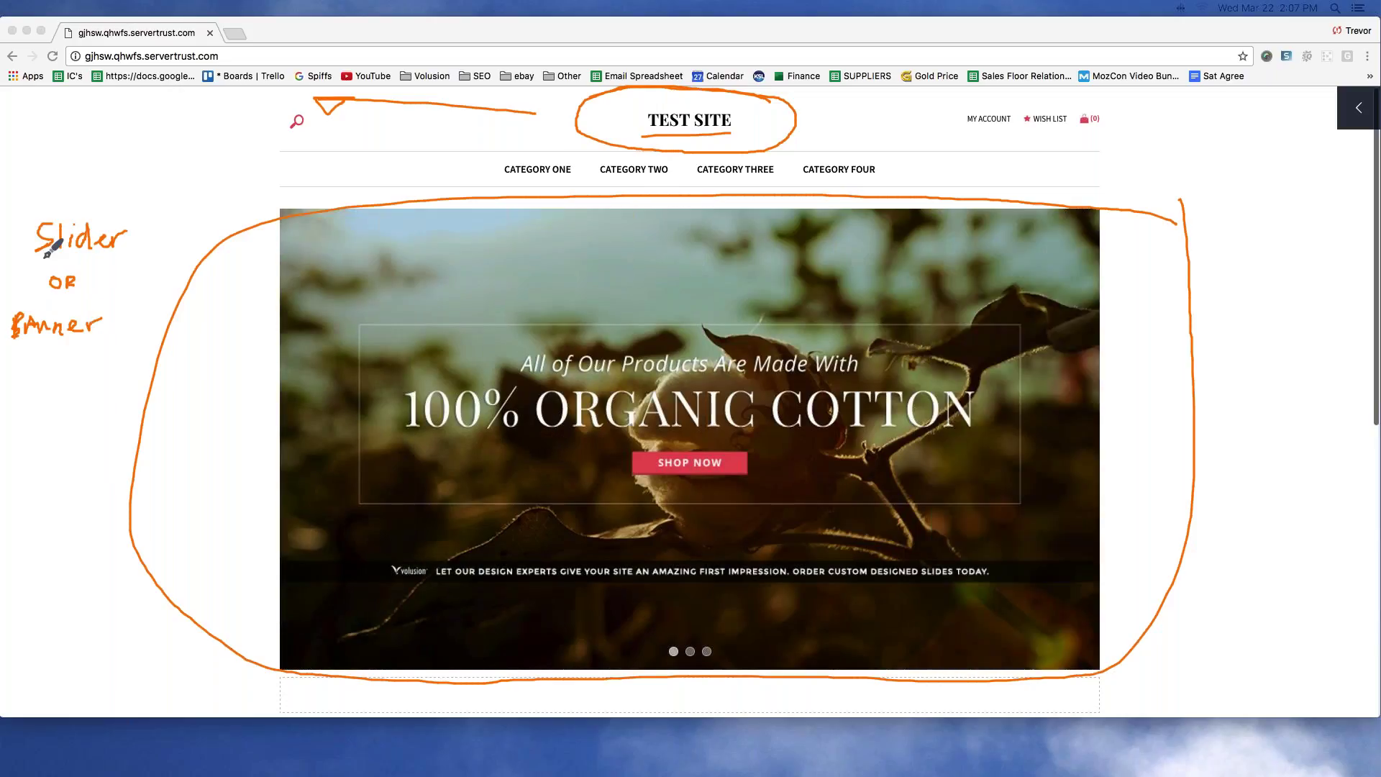
# Underline the handwritten words Slider and Banner, number the logo 1 and the slider 2, and clear the annotations.
pyautogui.moveTo(41, 258); pyautogui.dragTo(72, 257)
pyautogui.moveTo(35, 349); pyautogui.dragTo(65, 351)
pyautogui.moveTo(58, 173); pyautogui.dragTo(99, 191)
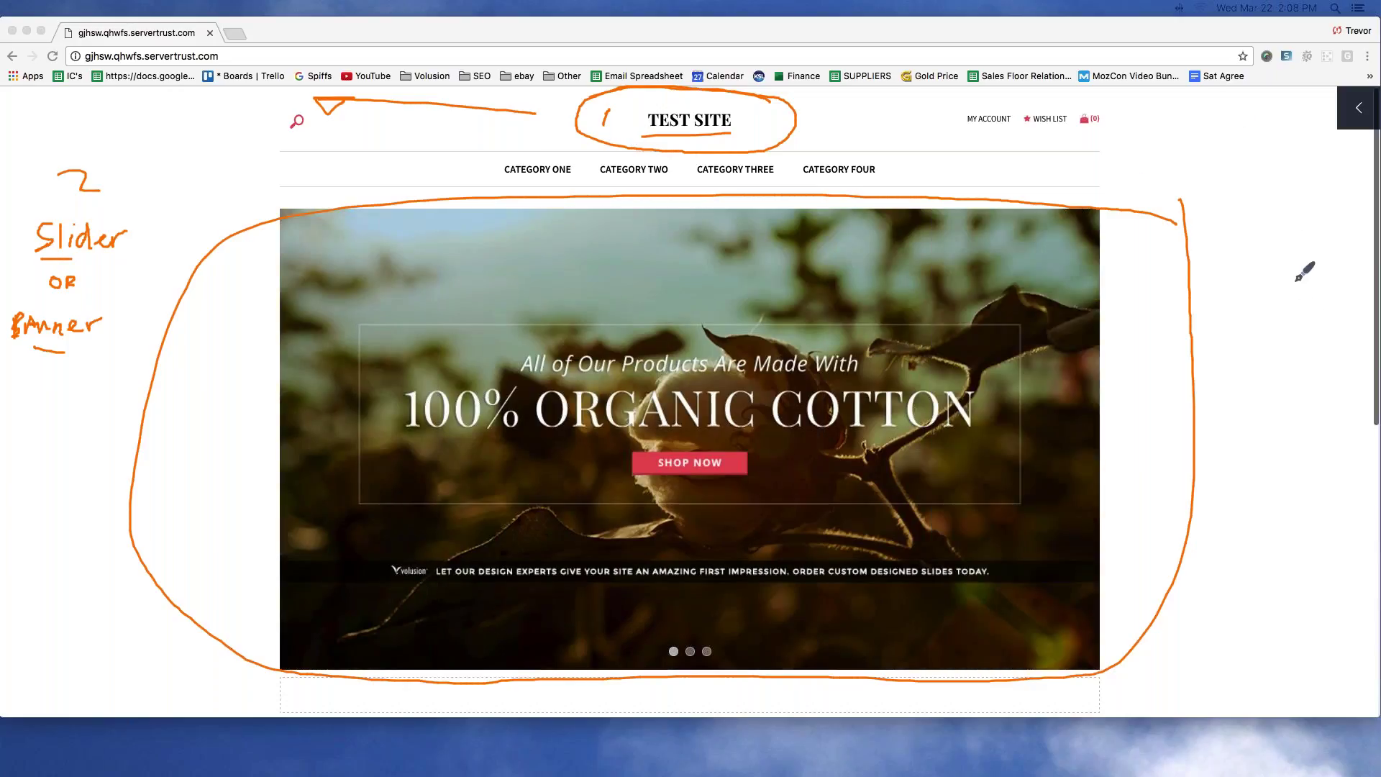
pyautogui.press('Escape')
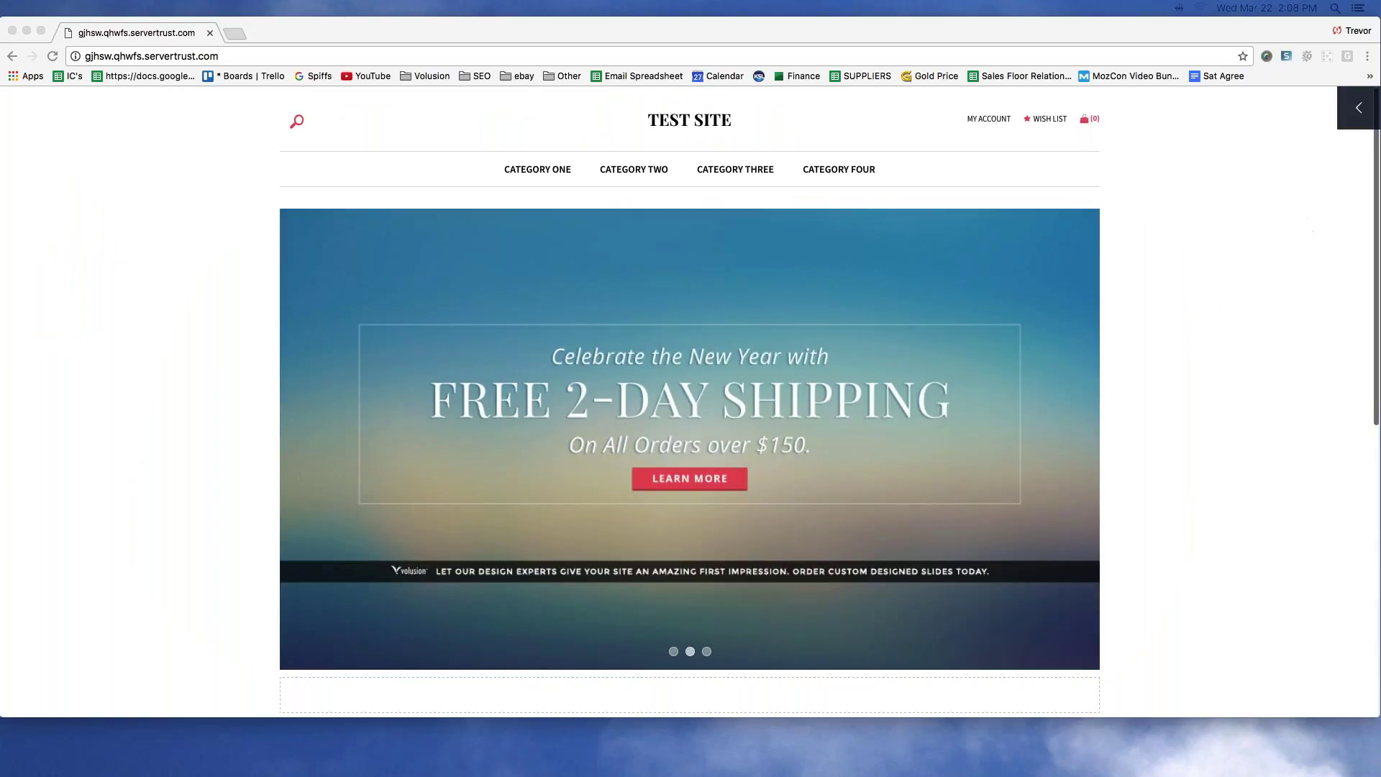
# Circle the three sample products on the homepage and handwrite "Featured products" and "3 min" beside them.
pyautogui.scroll(-7, 1307, 222)
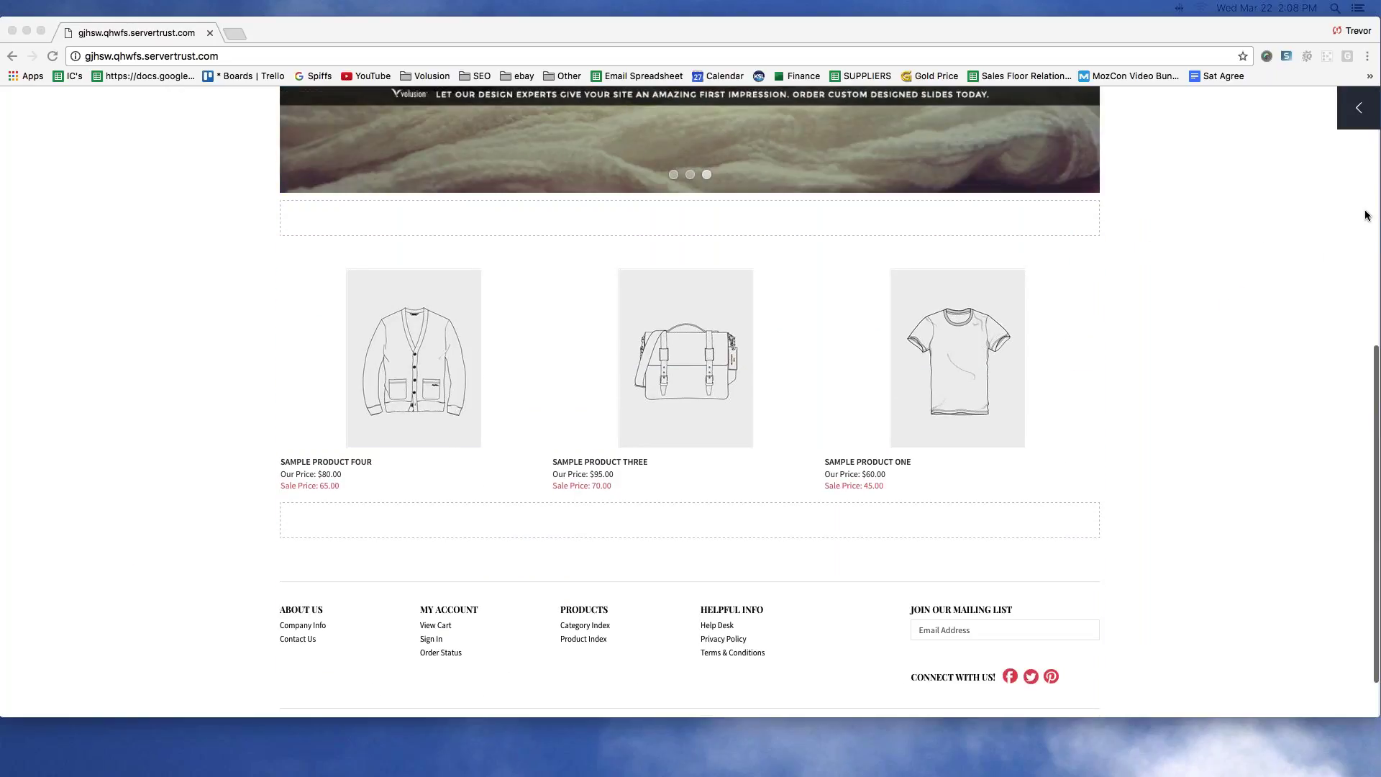
pyautogui.moveTo(1166, 289); pyautogui.dragTo(1041, 251)
pyautogui.moveTo(931, 219)
pyautogui.mouseDown()
pyautogui.moveTo(266, 239)
pyautogui.moveTo(219, 481)
pyautogui.moveTo(654, 555)
pyautogui.moveTo(1026, 513)
pyautogui.moveTo(1139, 260)
pyautogui.mouseUp()
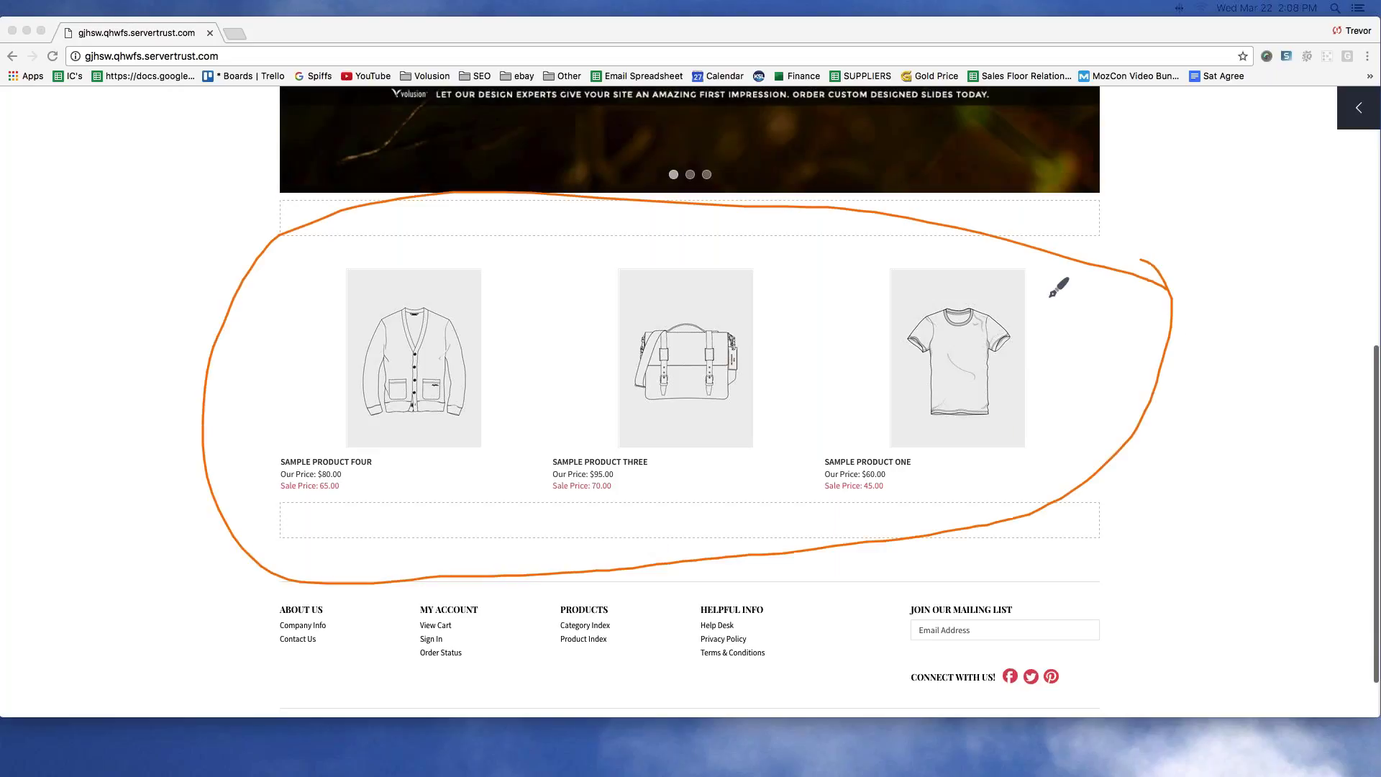
pyautogui.moveTo(22, 248)
pyautogui.mouseDown()
pyautogui.moveTo(22, 268)
pyautogui.moveTo(36, 247)
pyautogui.moveTo(75, 269)
pyautogui.moveTo(132, 247)
pyautogui.mouseUp()
pyautogui.moveTo(33, 295)
pyautogui.mouseDown()
pyautogui.moveTo(27, 324)
pyautogui.moveTo(40, 290)
pyautogui.moveTo(100, 299)
pyautogui.moveTo(129, 280)
pyautogui.moveTo(121, 313)
pyautogui.mouseUp()
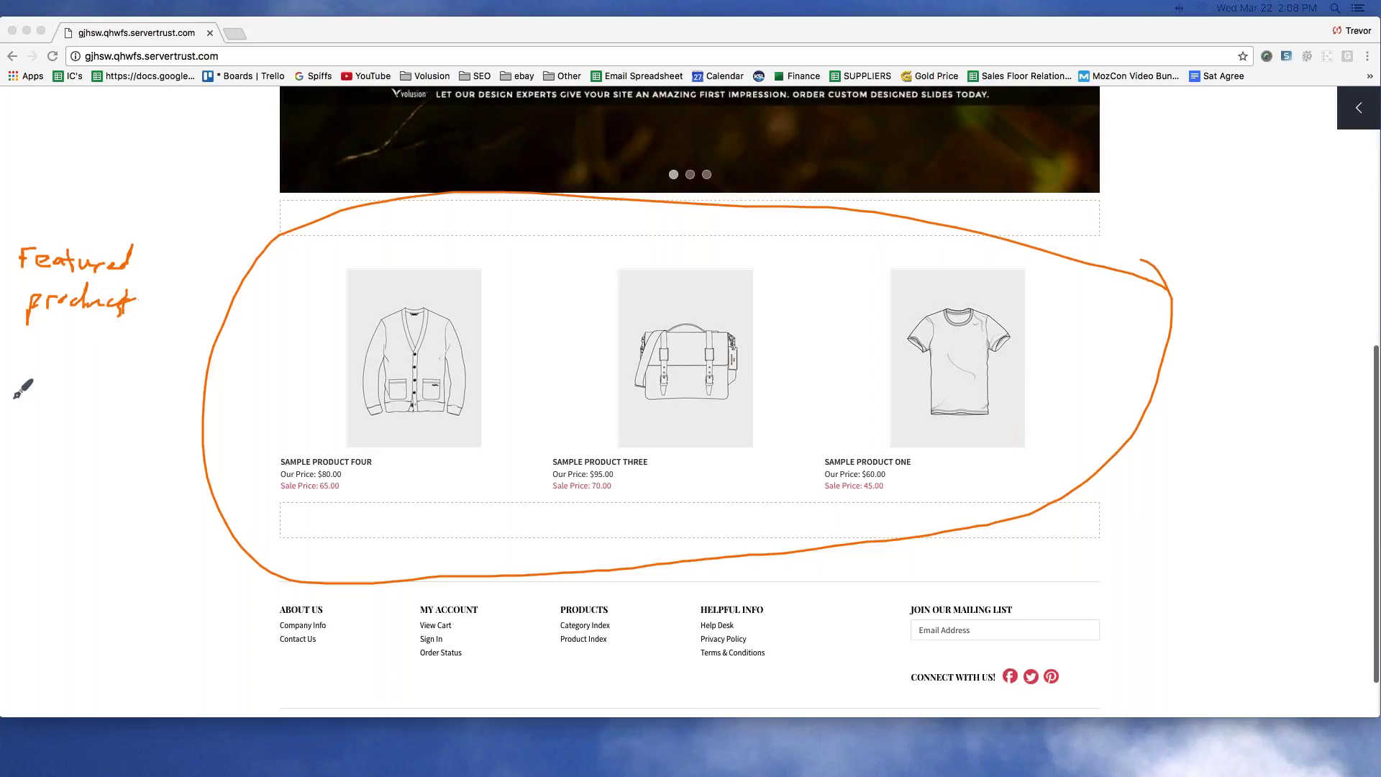
pyautogui.moveTo(32, 372)
pyautogui.mouseDown()
pyautogui.moveTo(39, 383)
pyautogui.moveTo(94, 373)
pyautogui.mouseUp()
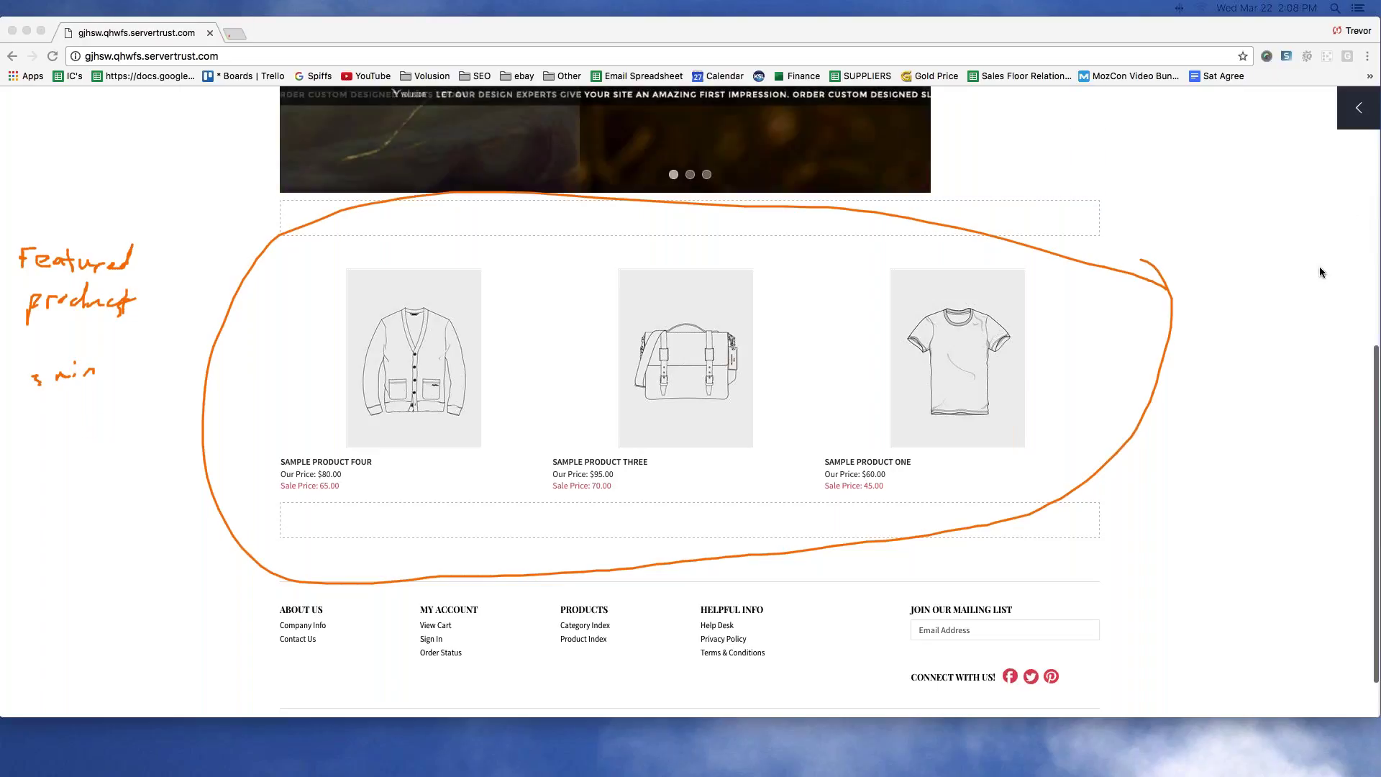
# Open wordcounter.net in a new browser tab.
pyautogui.click(236, 33)
pyautogui.write('wow')
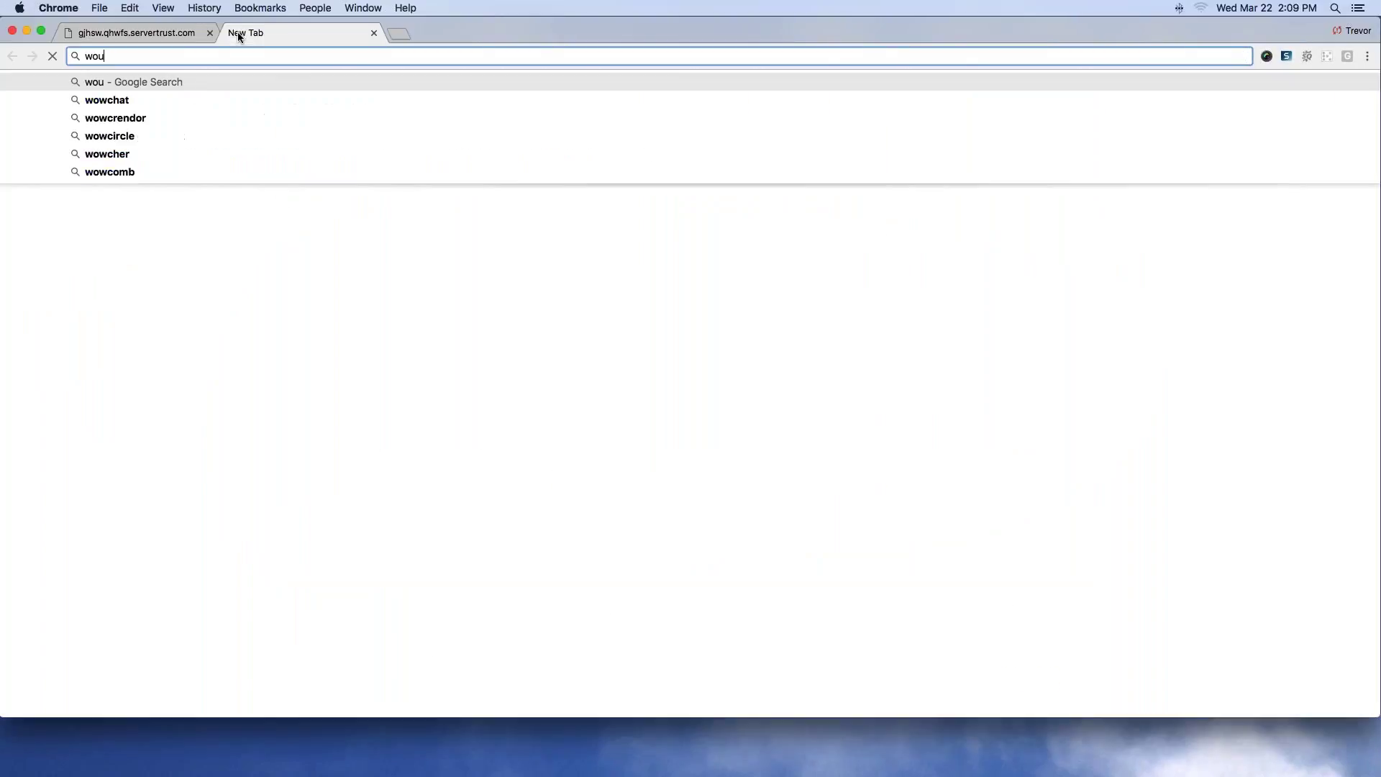
pyautogui.press('BackSpace')
pyautogui.write('rdcounter.net')
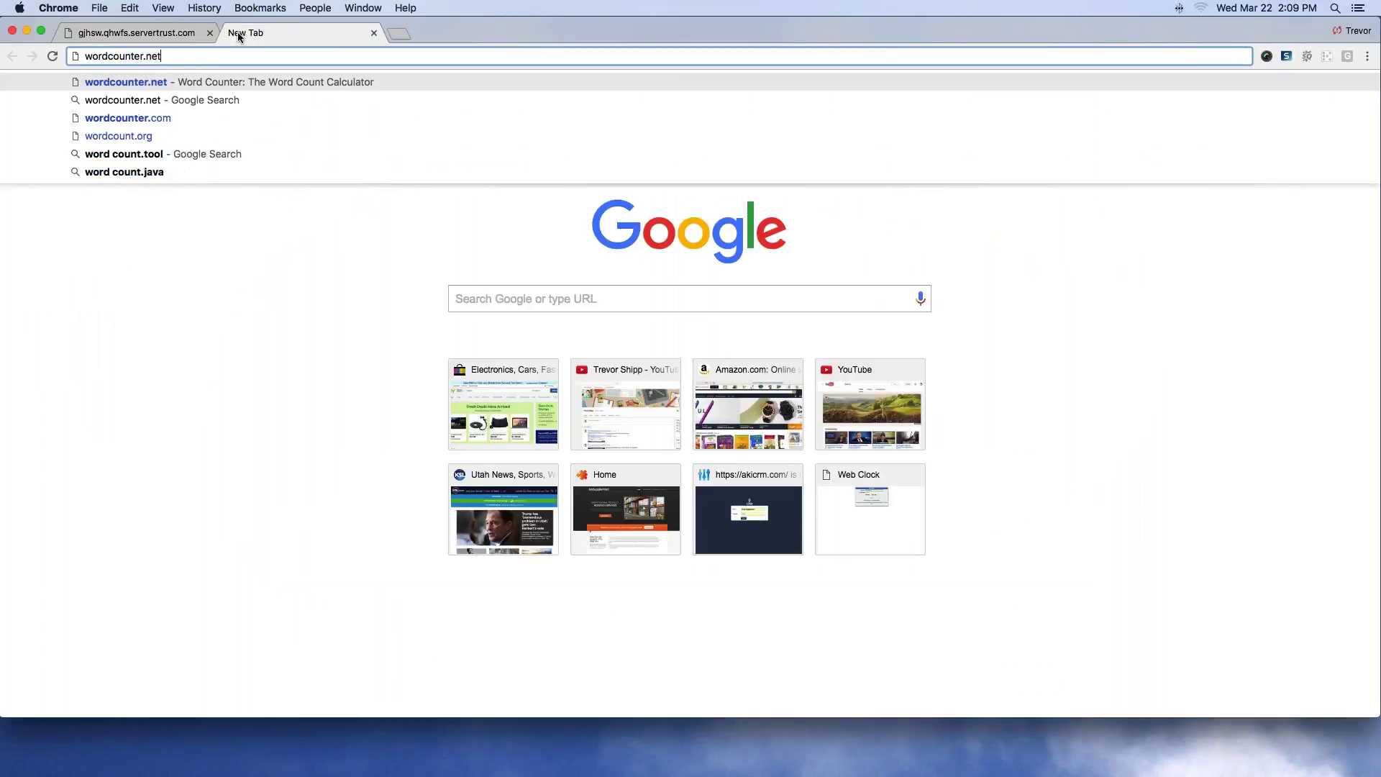
pyautogui.press('Return')
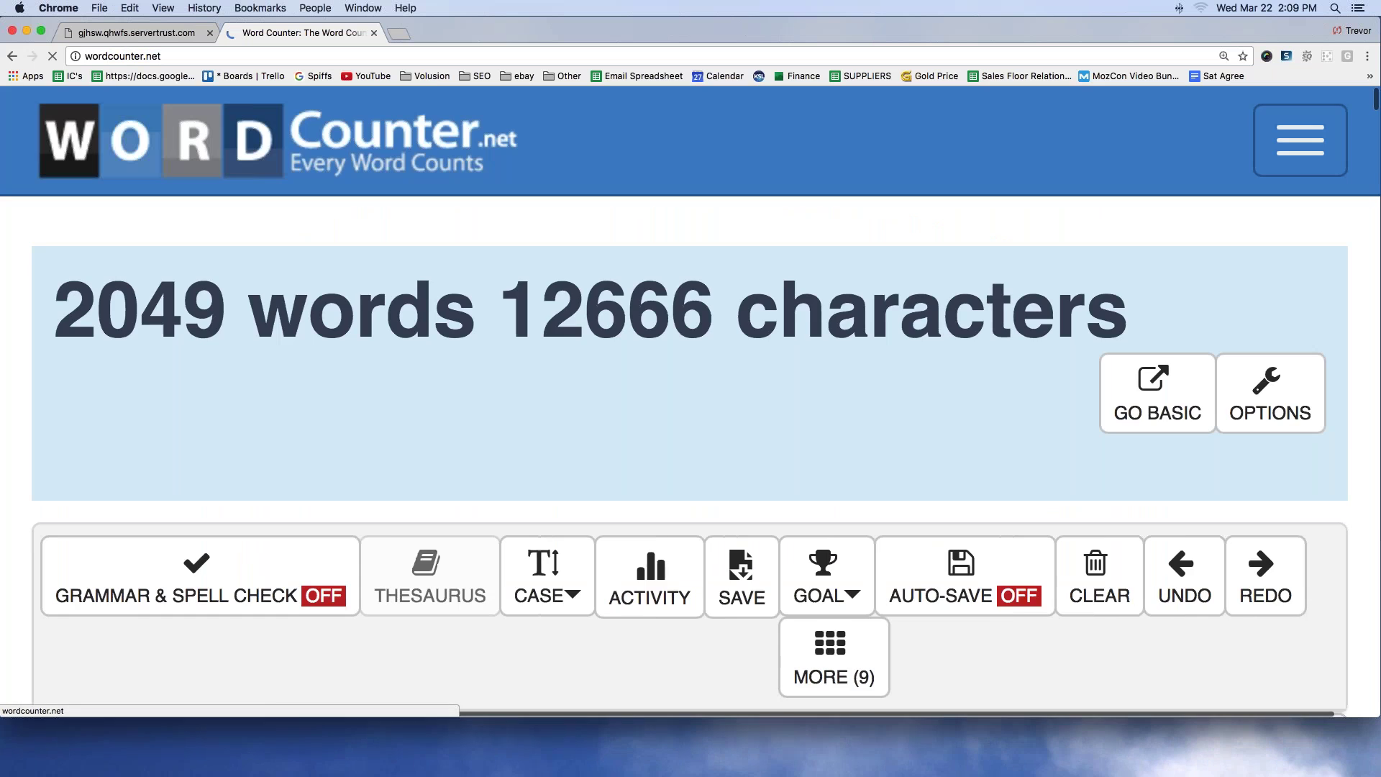
# Delete the paragraph under Flying Characteristics from the existing quadcopter article in the editor.
pyautogui.scroll(-4, 270, 359)
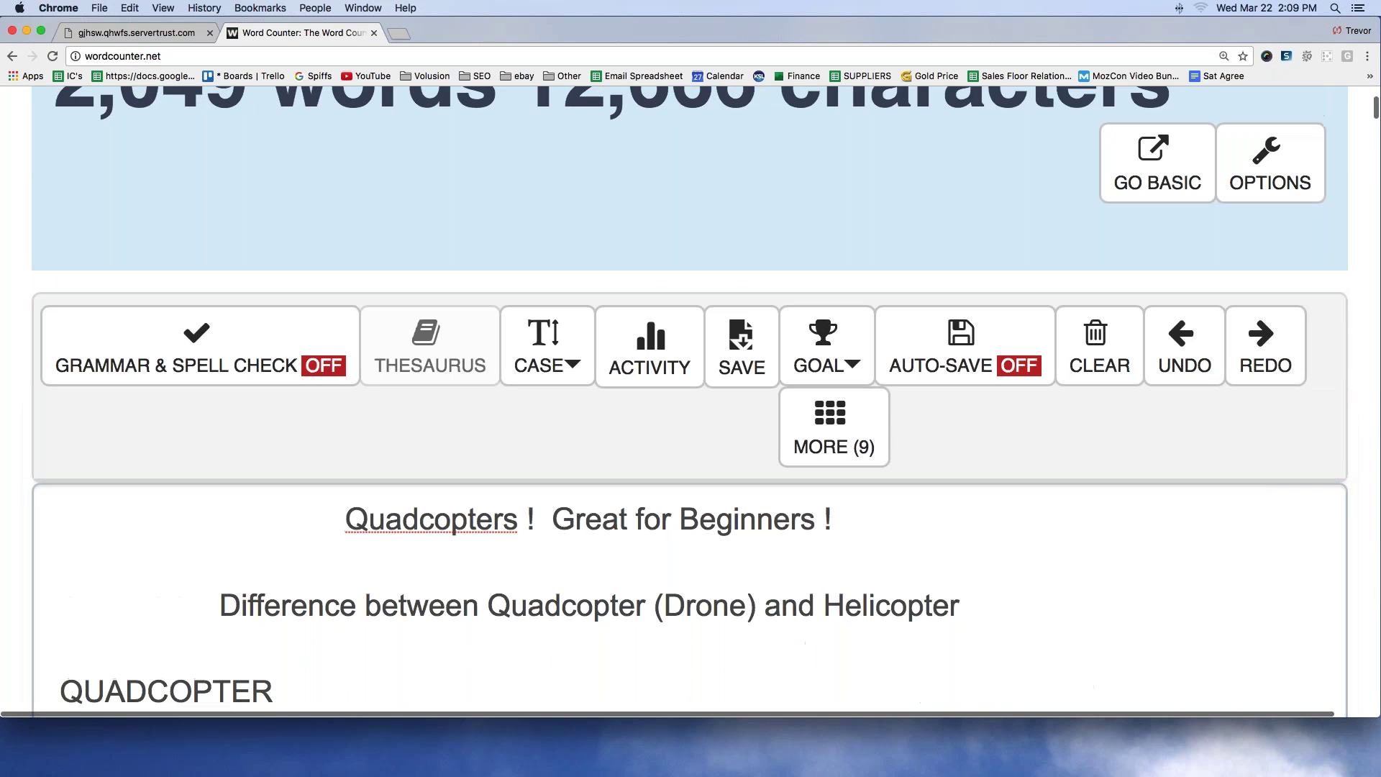
pyautogui.moveTo(344, 511); pyautogui.dragTo(723, 773)
pyautogui.scroll(-10, 641, 205)
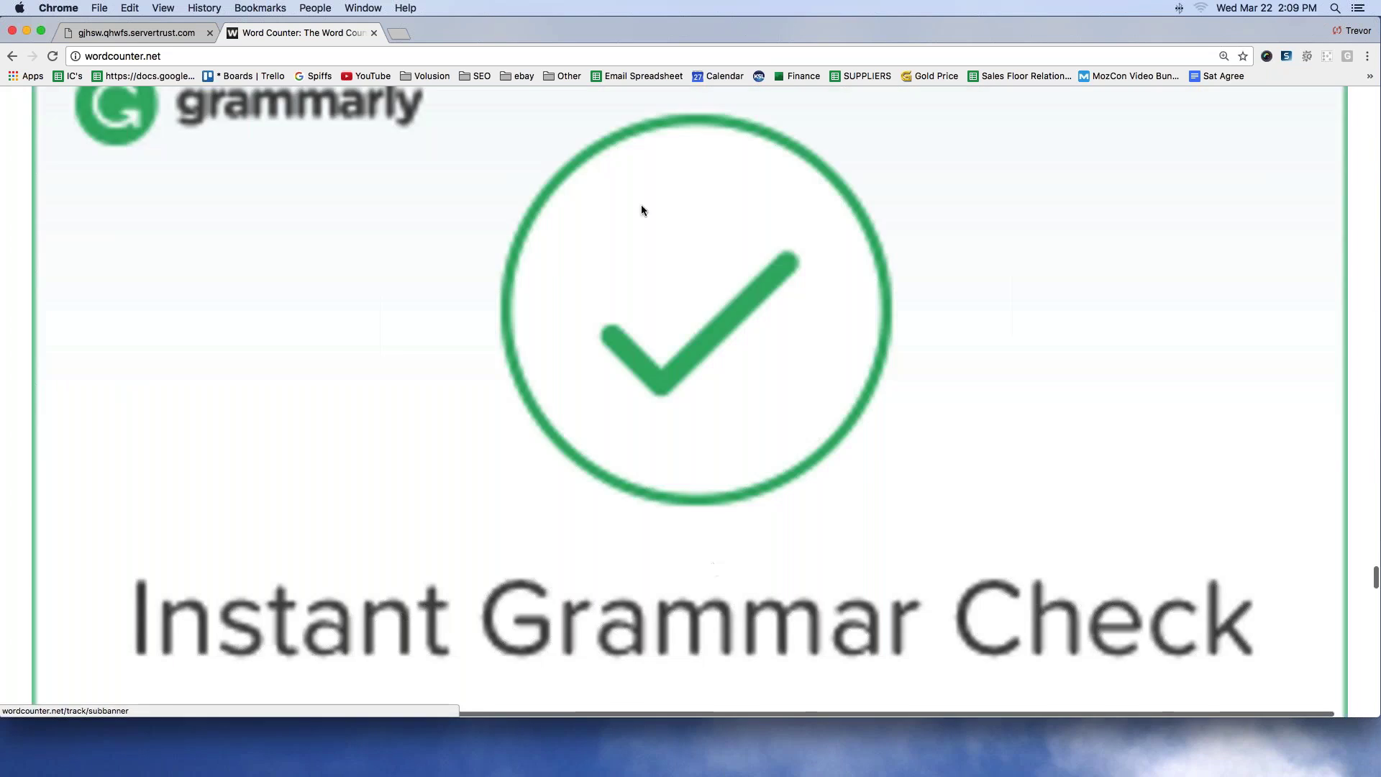
pyautogui.scroll(10, 538, 442)
pyautogui.scroll(-10, 538, 441)
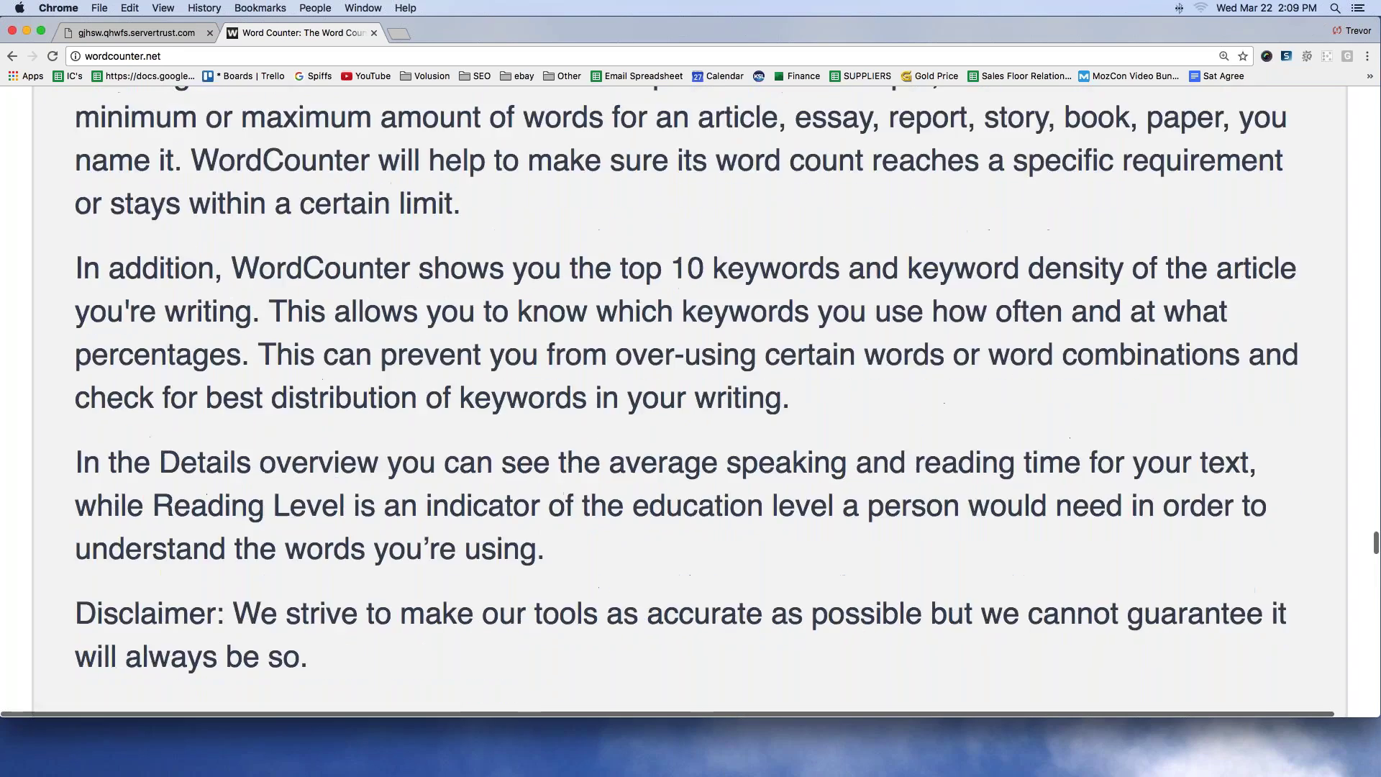
pyautogui.scroll(5, 538, 441)
pyautogui.scroll(8, 392, 357)
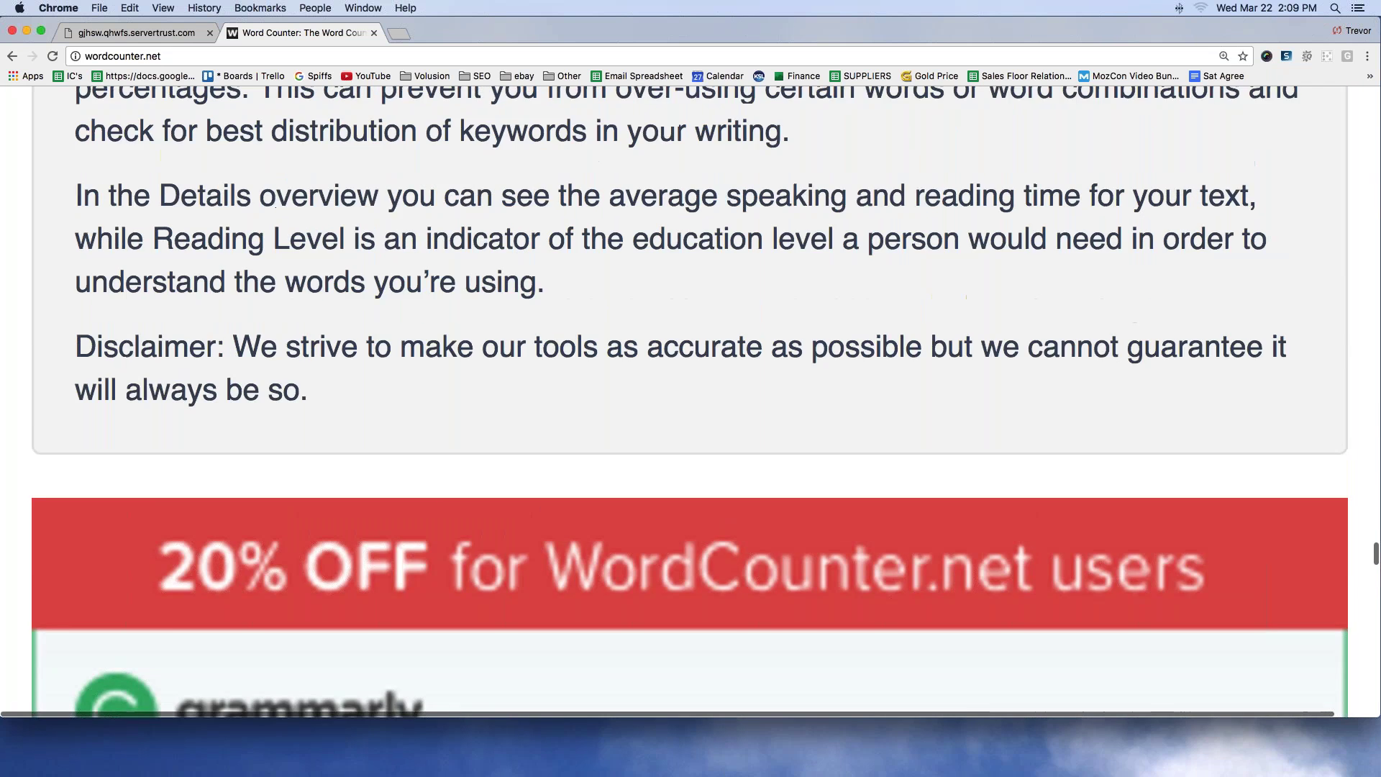
pyautogui.scroll(1, 391, 362)
pyautogui.scroll(-10, 391, 361)
pyautogui.moveTo(316, 546); pyautogui.dragTo(185, 161)
pyautogui.press('super+a')
pyautogui.scroll(10, 173, 191)
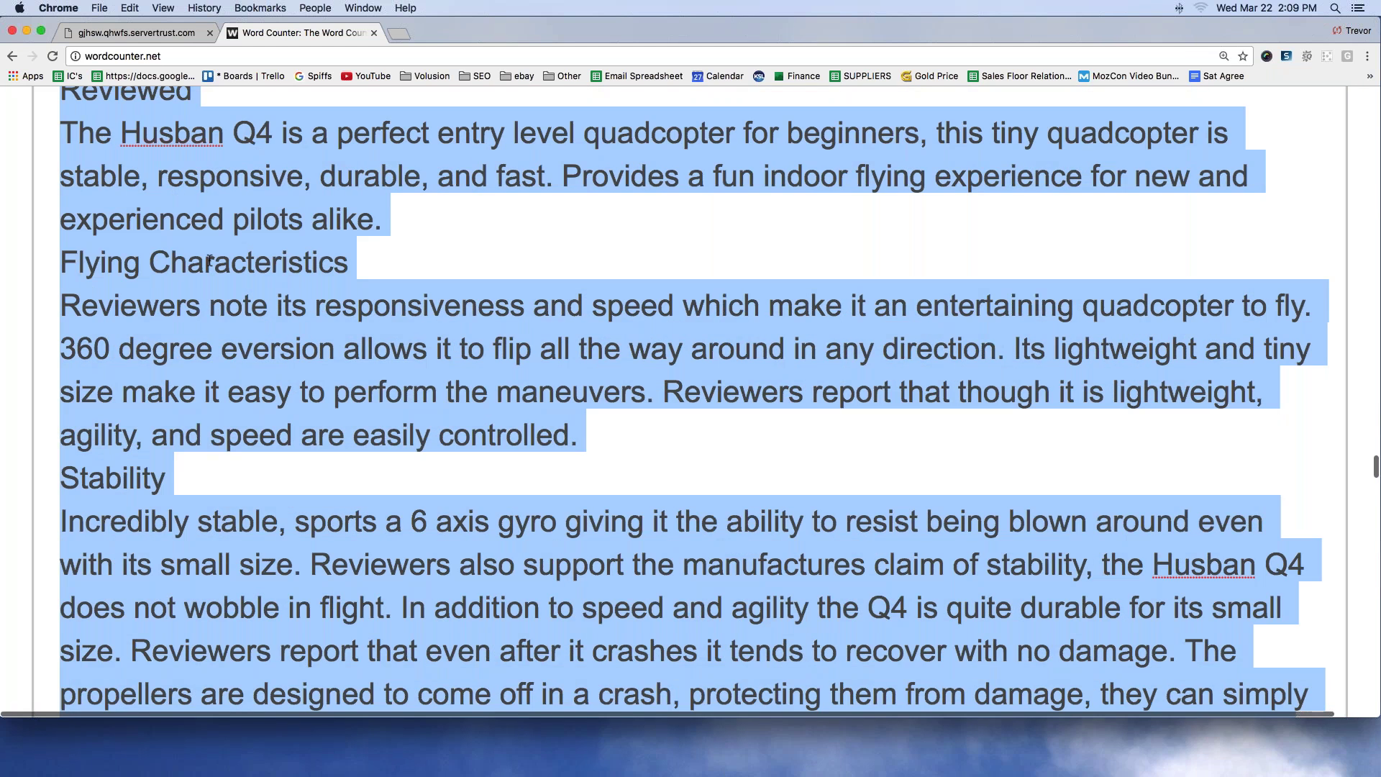
pyautogui.tripleClick(211, 284)
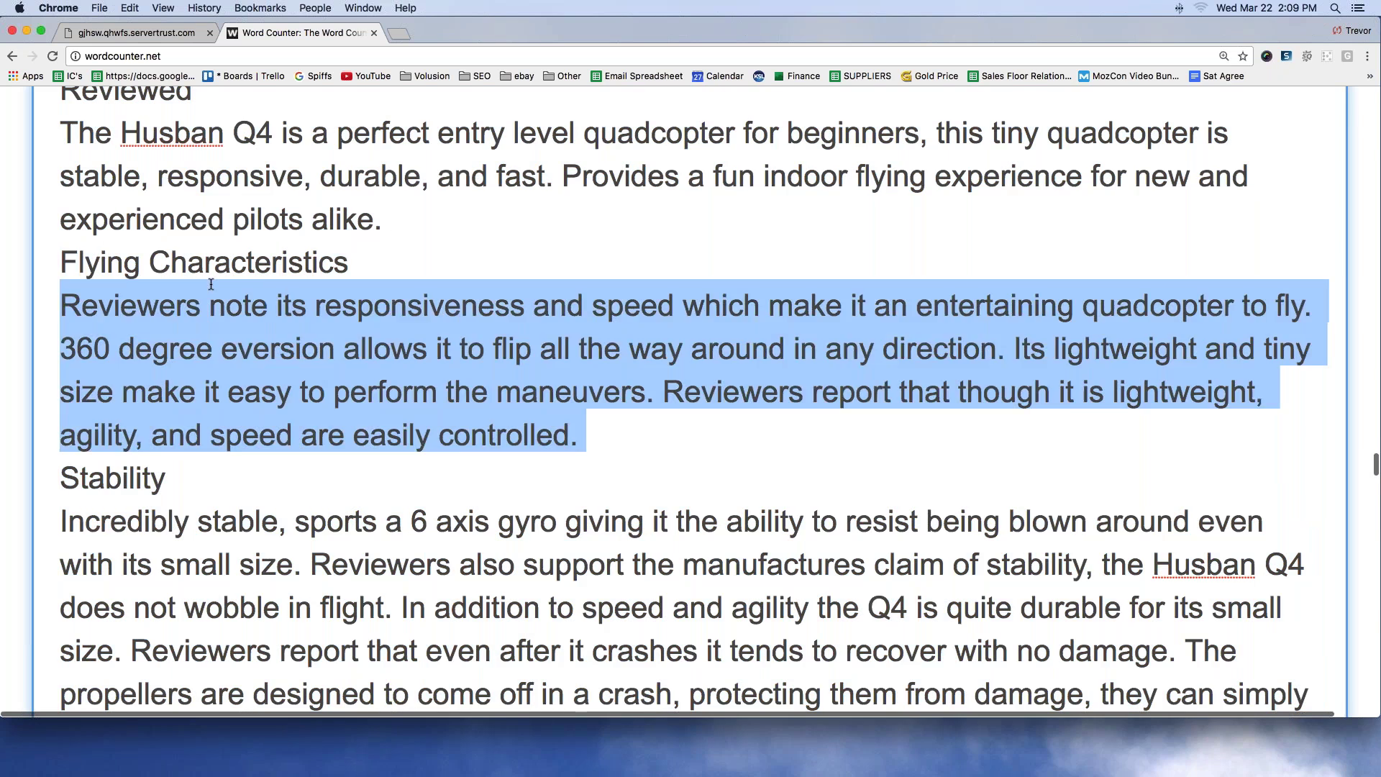
pyautogui.press('BackSpace')
# Delete the article's lower sections block by block, back to the Flight Performance note about installing prop guards.
pyautogui.scroll(-5, 211, 284)
pyautogui.moveTo(279, 484); pyautogui.dragTo(140, 222)
pyautogui.scroll(5, 151, 108)
pyautogui.press('BackSpace')
pyautogui.scroll(10, 140, 222)
pyautogui.moveTo(791, 708); pyautogui.dragTo(131, 274)
pyautogui.press('BackSpace')
pyautogui.scroll(10, 61, 323)
pyautogui.moveTo(204, 363); pyautogui.dragTo(115, 363)
pyautogui.press('BackSpace')
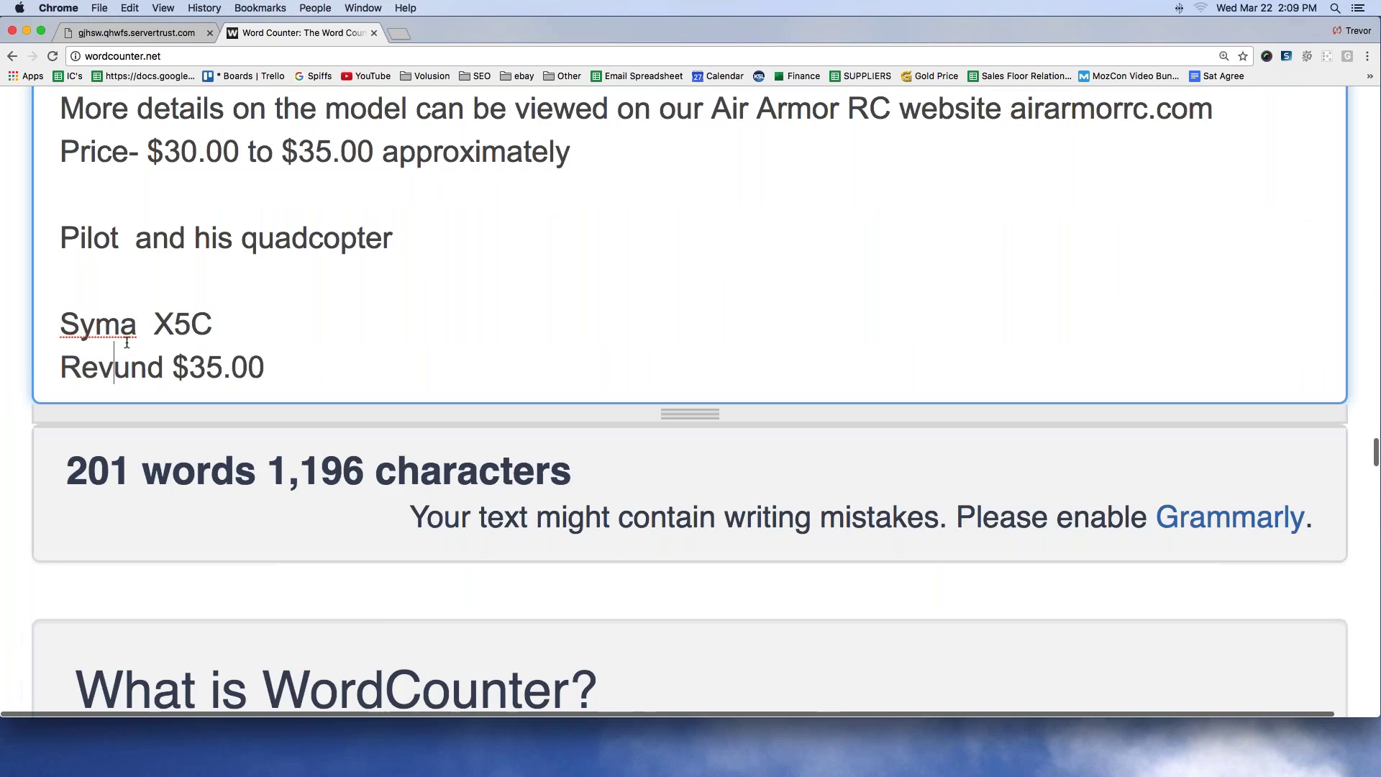
pyautogui.moveTo(268, 367); pyautogui.dragTo(49, 32)
pyautogui.scroll(10, 237, 327)
pyautogui.press('BackSpace')
pyautogui.press('BackSpace')
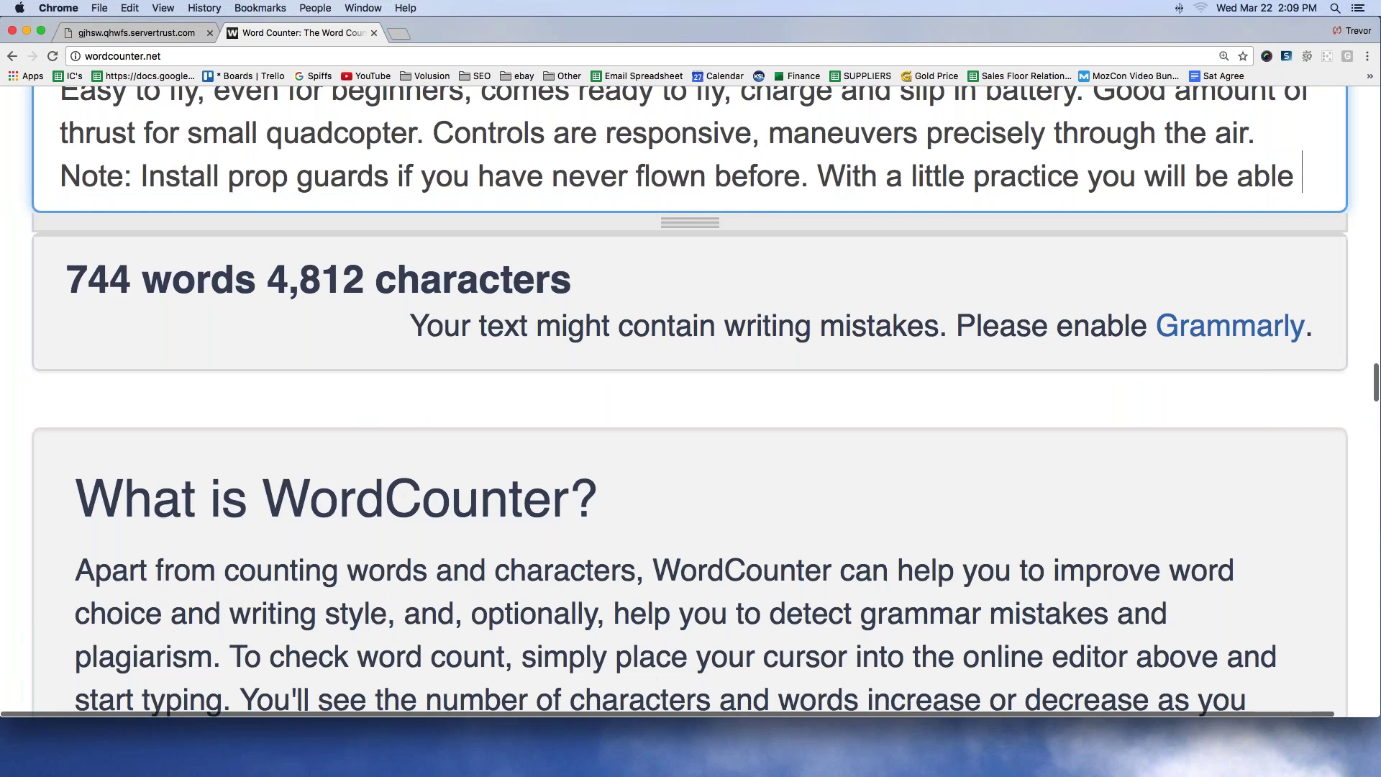
# Delete the rest of the article, from the Flight Performance section up to the Quadcopters title.
pyautogui.scroll(5, 691, 396)
pyautogui.hotkey('shift', 'Up')
pyautogui.hotkey('shift', 'Up')
pyautogui.hotkey('shift', 'Up')
pyautogui.hotkey('shift', 'Up')
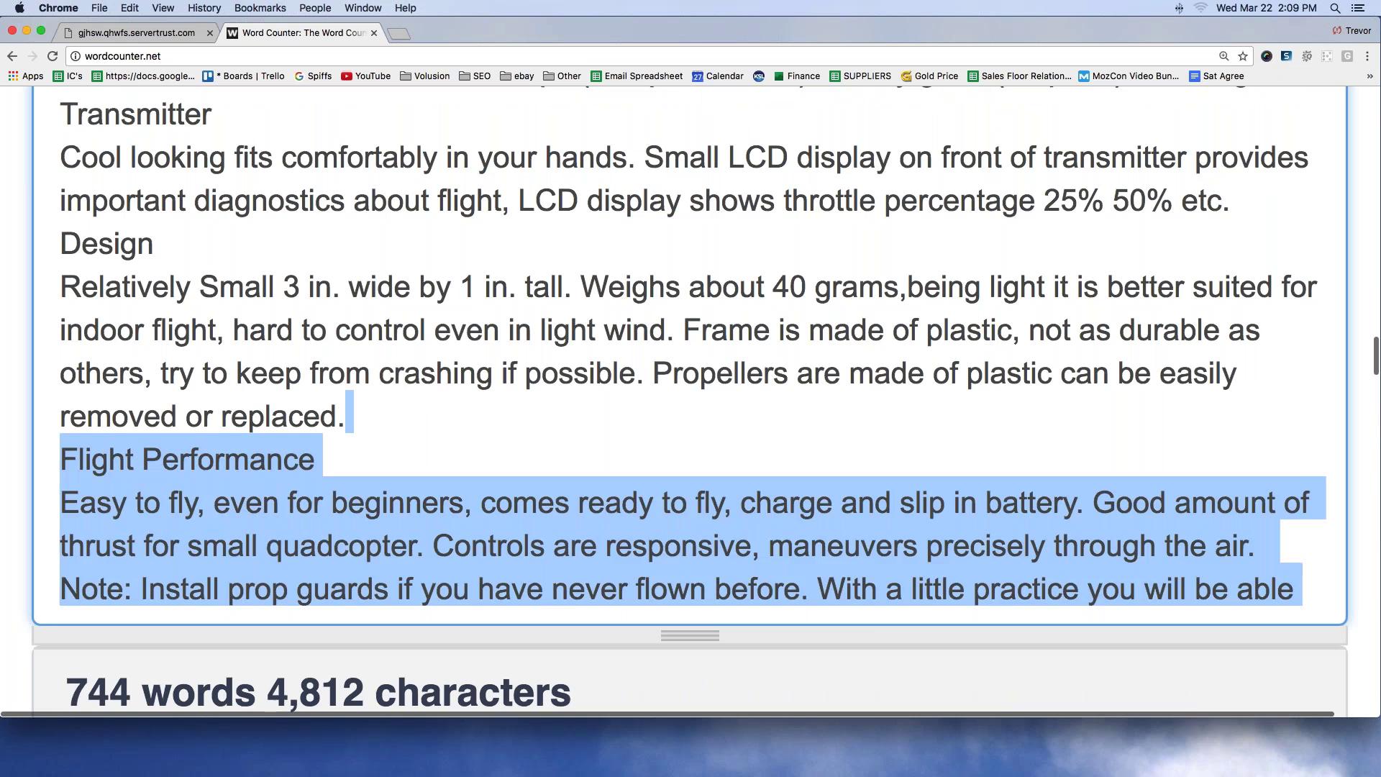
pyautogui.hotkey('shift', 'Up')
pyautogui.hotkey('shift', 'Up')
pyautogui.hotkey('shift', 'Up')
pyautogui.hotkey('shift', 'Up')
pyautogui.hotkey('shift', 'Up')
pyautogui.hotkey('shift', 'Up')
pyautogui.hotkey('shift', 'Up')
pyautogui.hotkey('shift', 'Up')
pyautogui.hotkey('shift', 'Up')
pyautogui.hotkey('shift', 'Up')
pyautogui.hotkey('shift', 'Up')
pyautogui.hotkey('shift', 'Up')
pyautogui.hotkey('shift', 'Up')
pyautogui.hotkey('shift', 'Up')
pyautogui.hotkey('shift', 'Up')
pyautogui.hotkey('shift', 'Up')
pyautogui.hotkey('shift', 'Up')
pyautogui.hotkey('shift', 'Up')
pyautogui.hotkey('shift', 'Up')
pyautogui.hotkey('shift', 'Up')
pyautogui.press('BackSpace')
pyautogui.hotkey('shift', 'Up')
pyautogui.press('super+shift+Up')
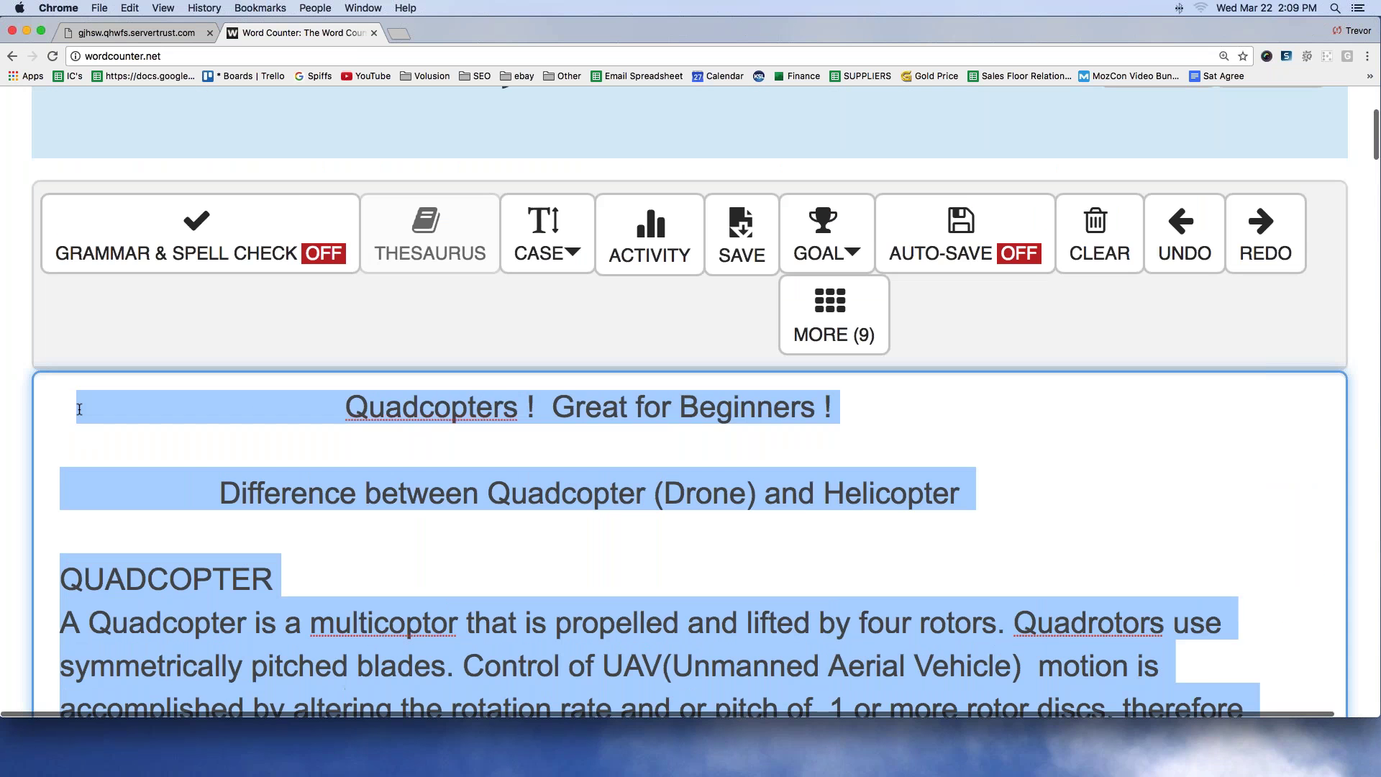
pyautogui.press('BackSpace')
# Enter the heading "Key Elements of a Homepage" in the editor, followed by a blank line.
pyautogui.scroll(-8, 111, 424)
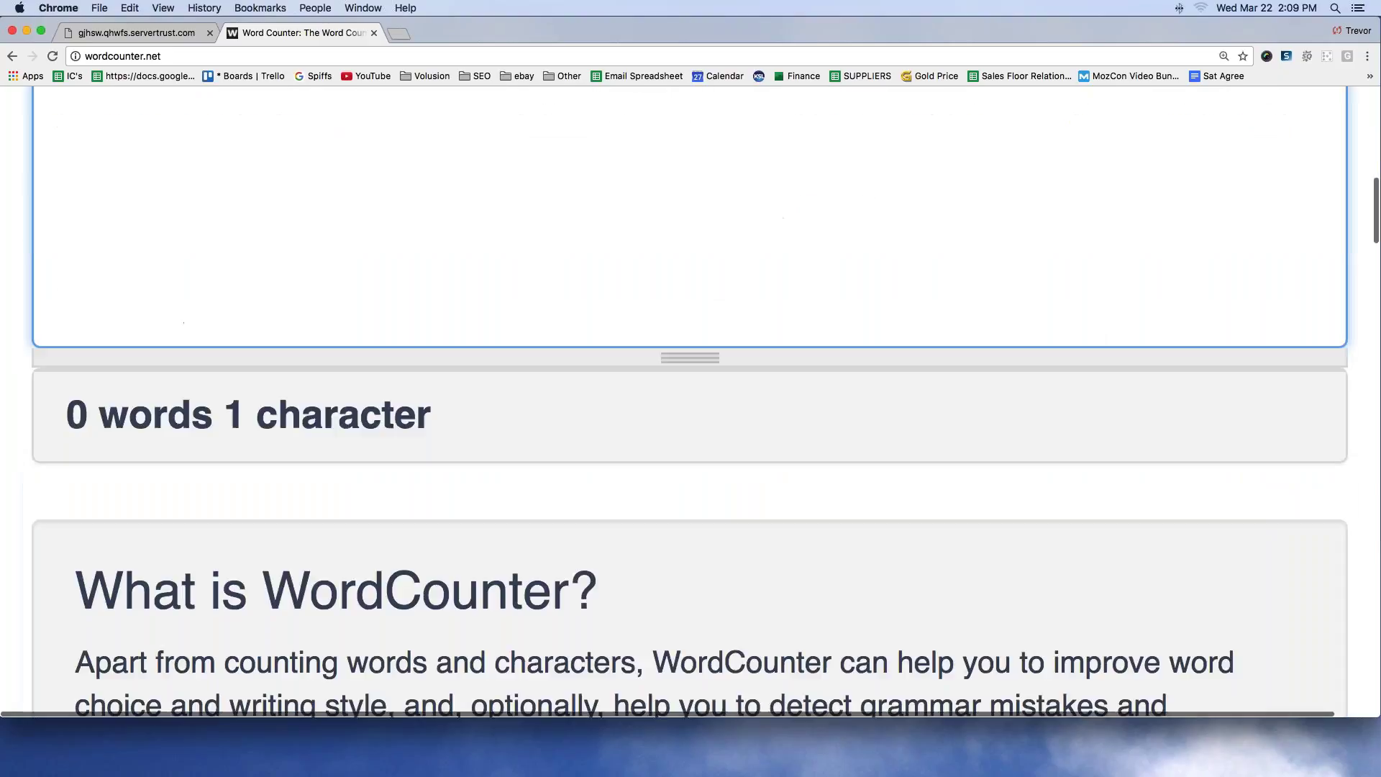
pyautogui.scroll(4, 108, 430)
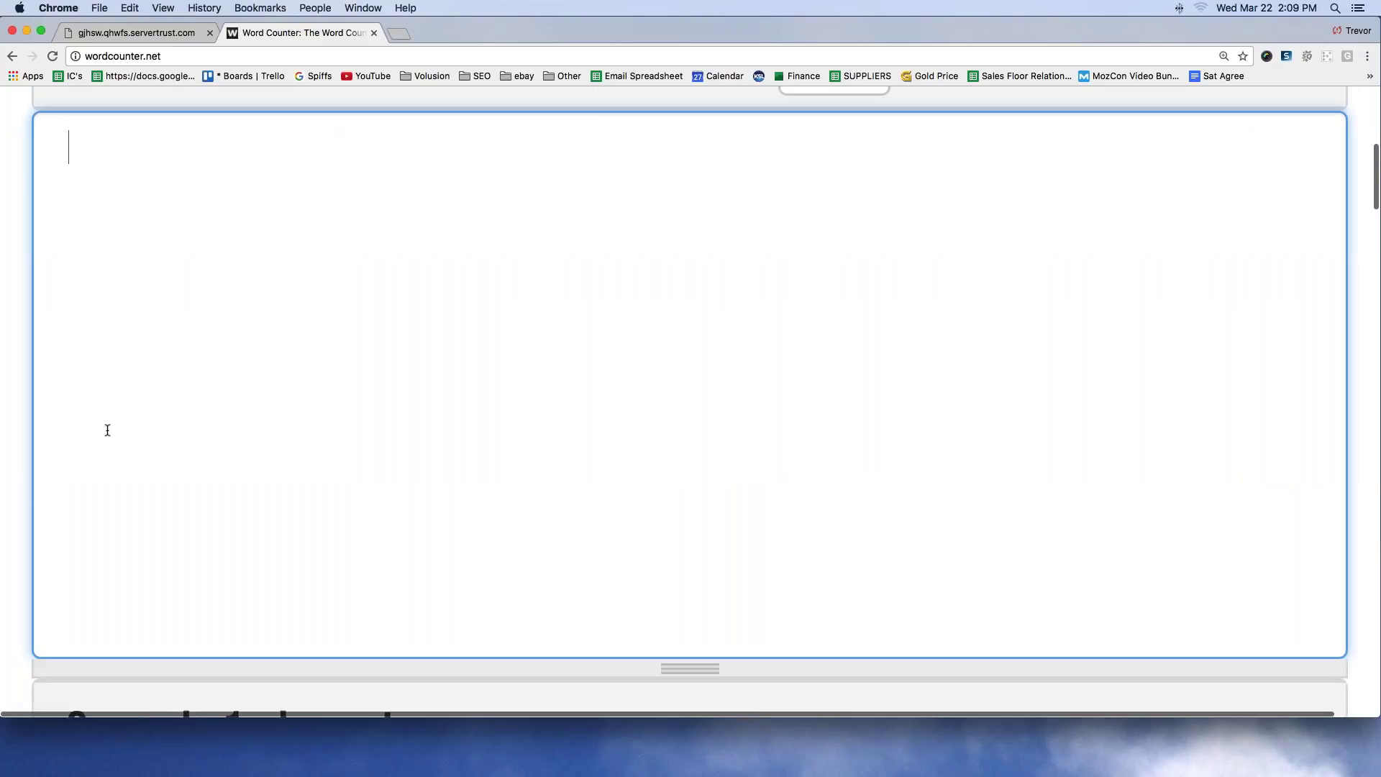
pyautogui.write('Key Eleme')
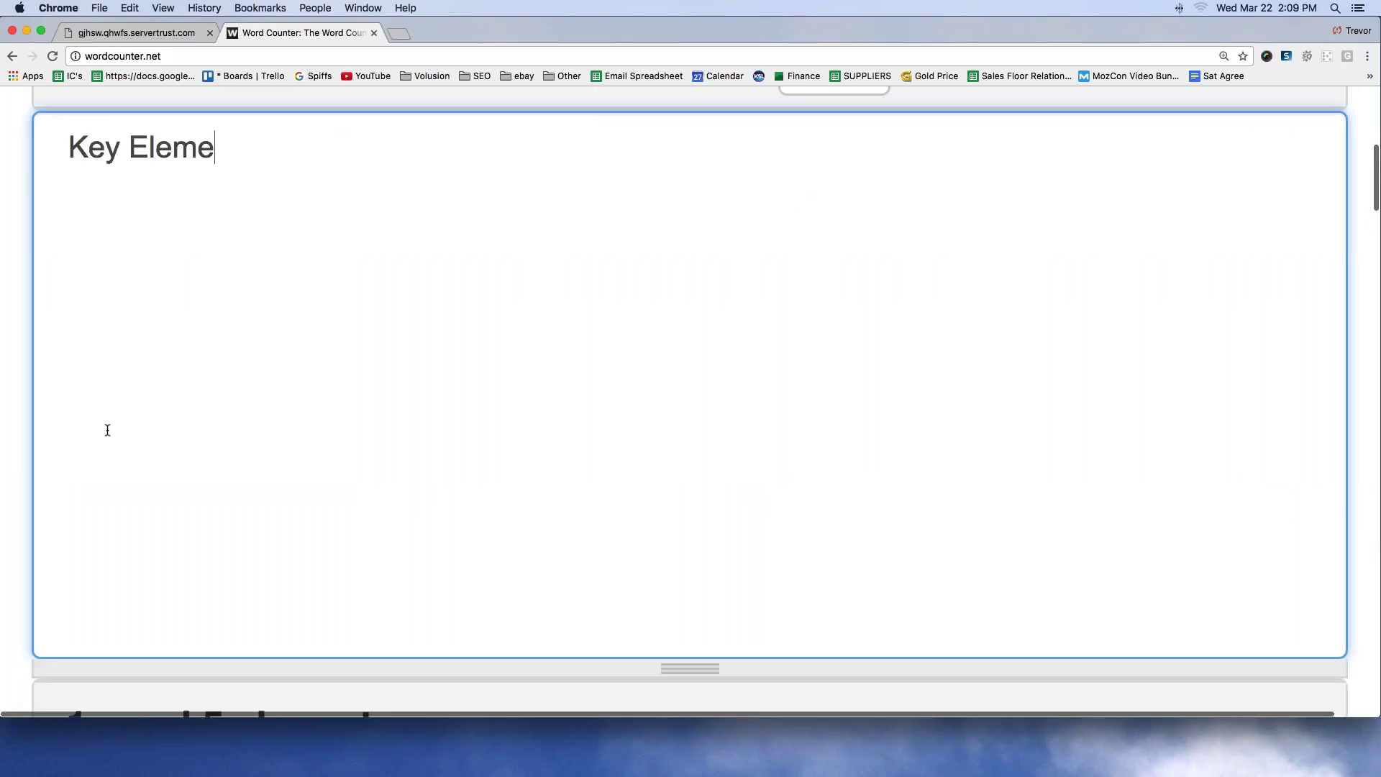
pyautogui.write('nts of a Homepage')
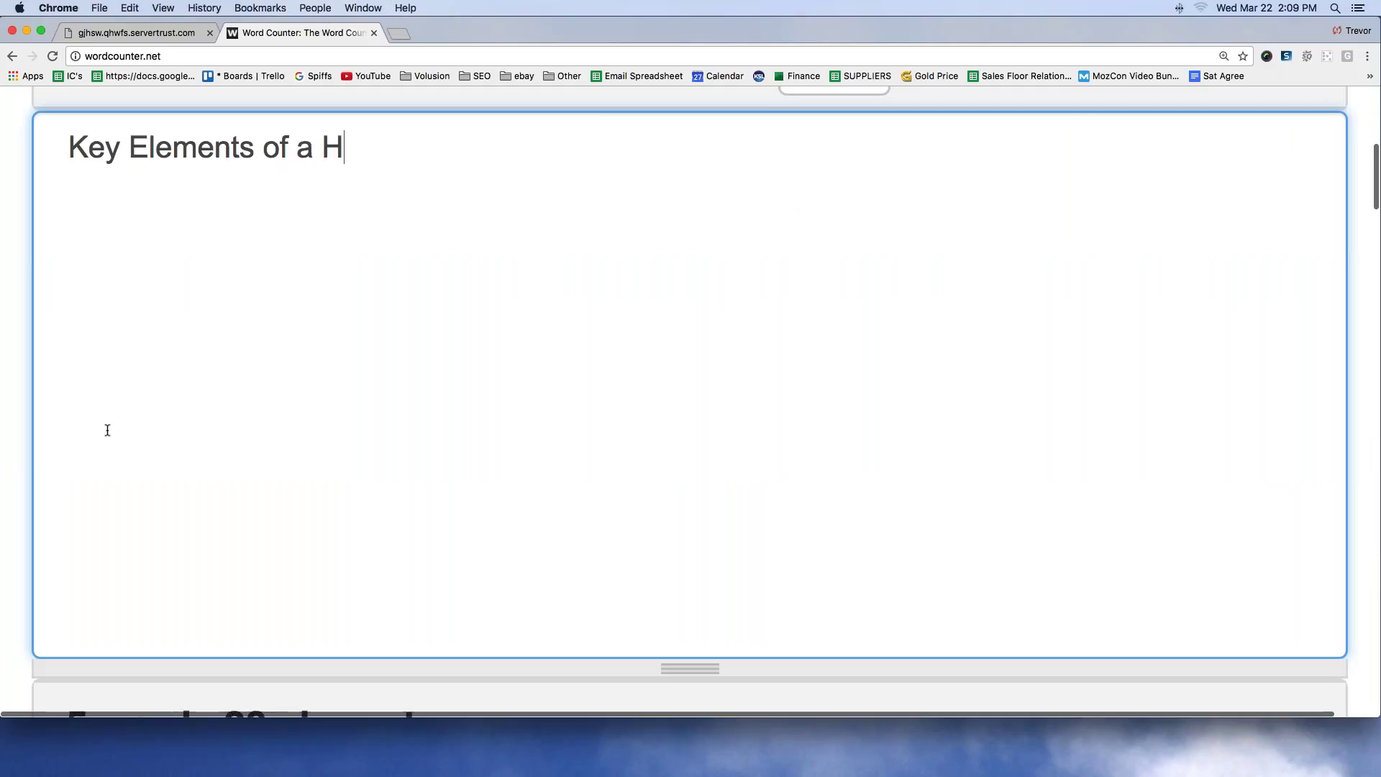
pyautogui.press('Return')
pyautogui.press('Return')
# Start a numbered list with "1. Logo/Header" and "2. Banner", and begin item 3.
pyautogui.write('1. Logo/Header')
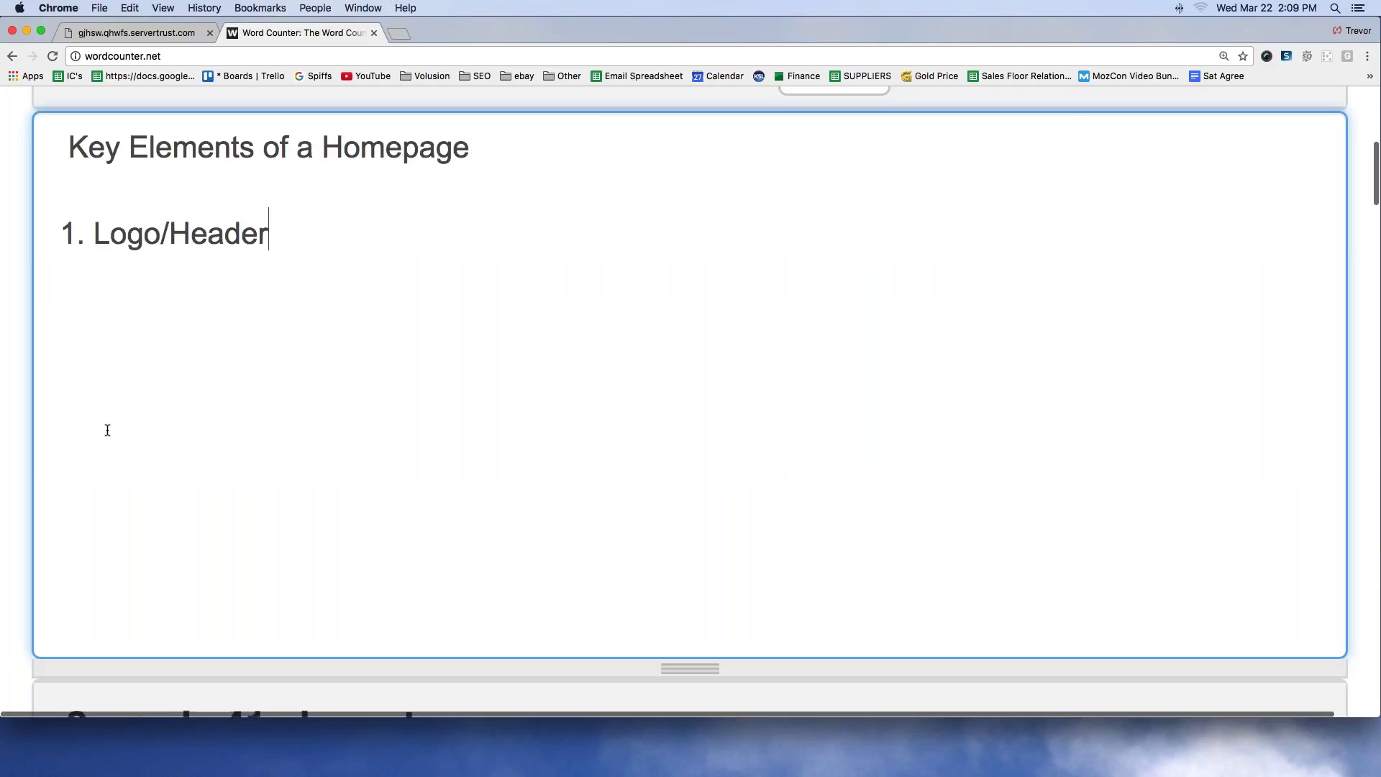
pyautogui.press('Return')
pyautogui.write('2. Banner')
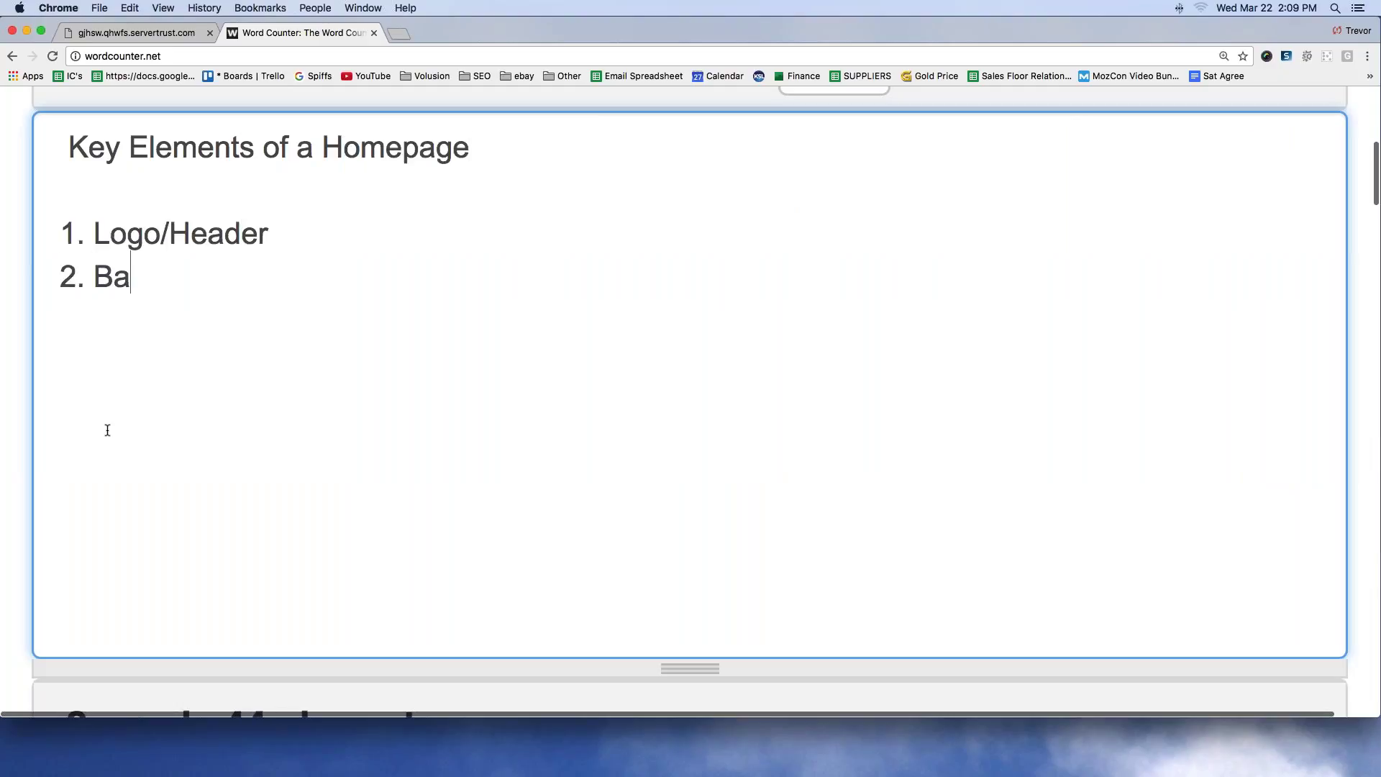
pyautogui.press('Return')
pyautogui.write('3.')
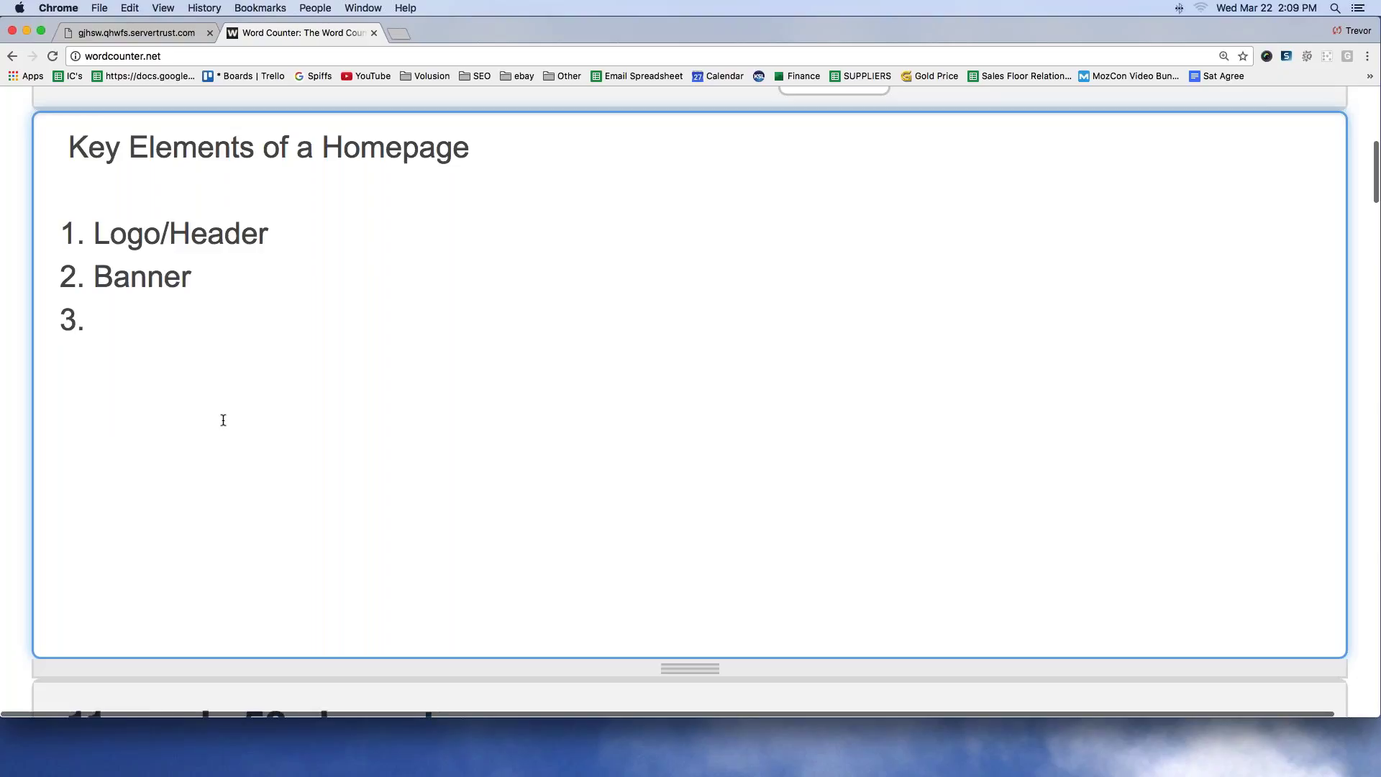
# Add "(slider)" after Banner in item 2 and enter "Featured product" as item 3.
pyautogui.click(230, 279)
pyautogui.write('(slider)')
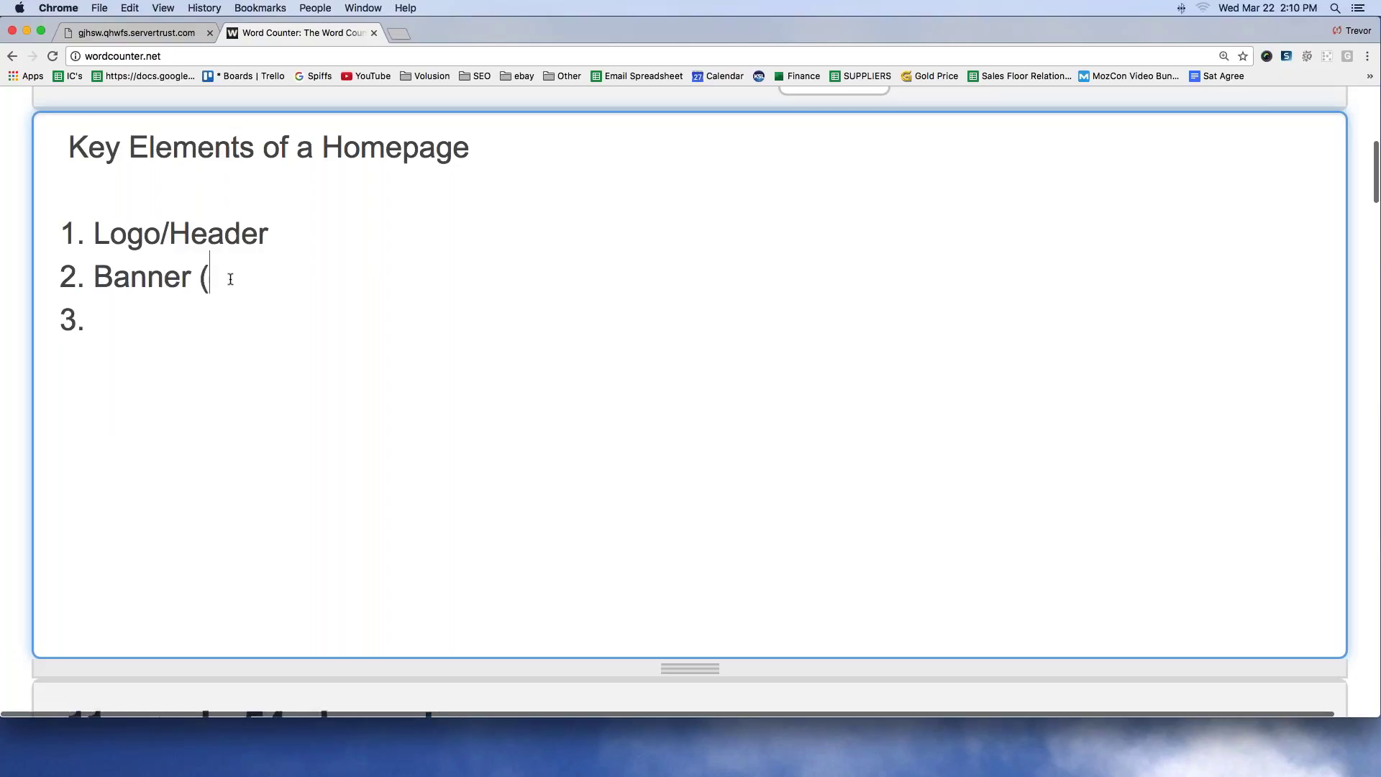
pyautogui.hscroll(1, 230, 279)
pyautogui.click(192, 305)
pyautogui.write('Featured product')
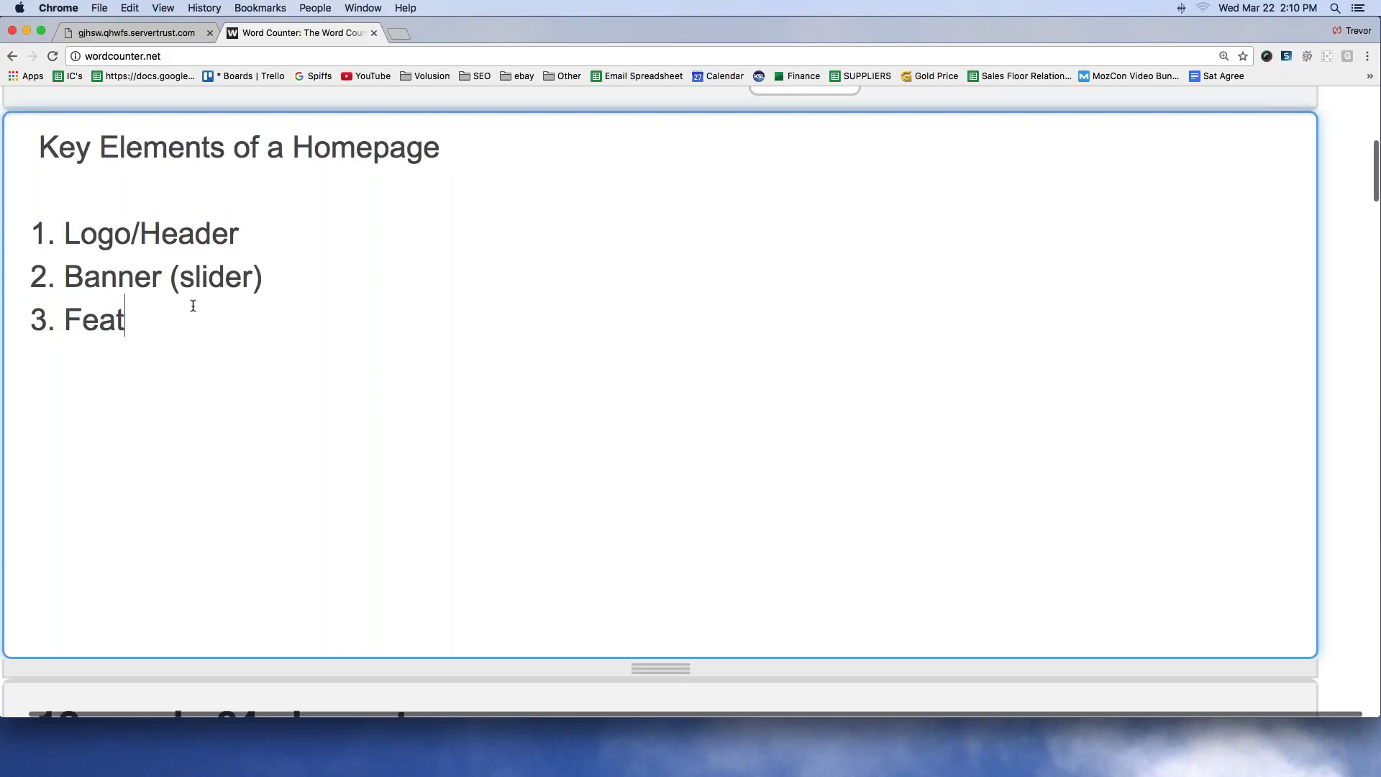
# Complete item 3 as "Featured products" and add "4. Content (or text/images)" to the list.
pyautogui.press('Return')
pyautogui.press('BackSpace')
pyautogui.write('s')
pyautogui.press('Return')
pyautogui.write('4. ')
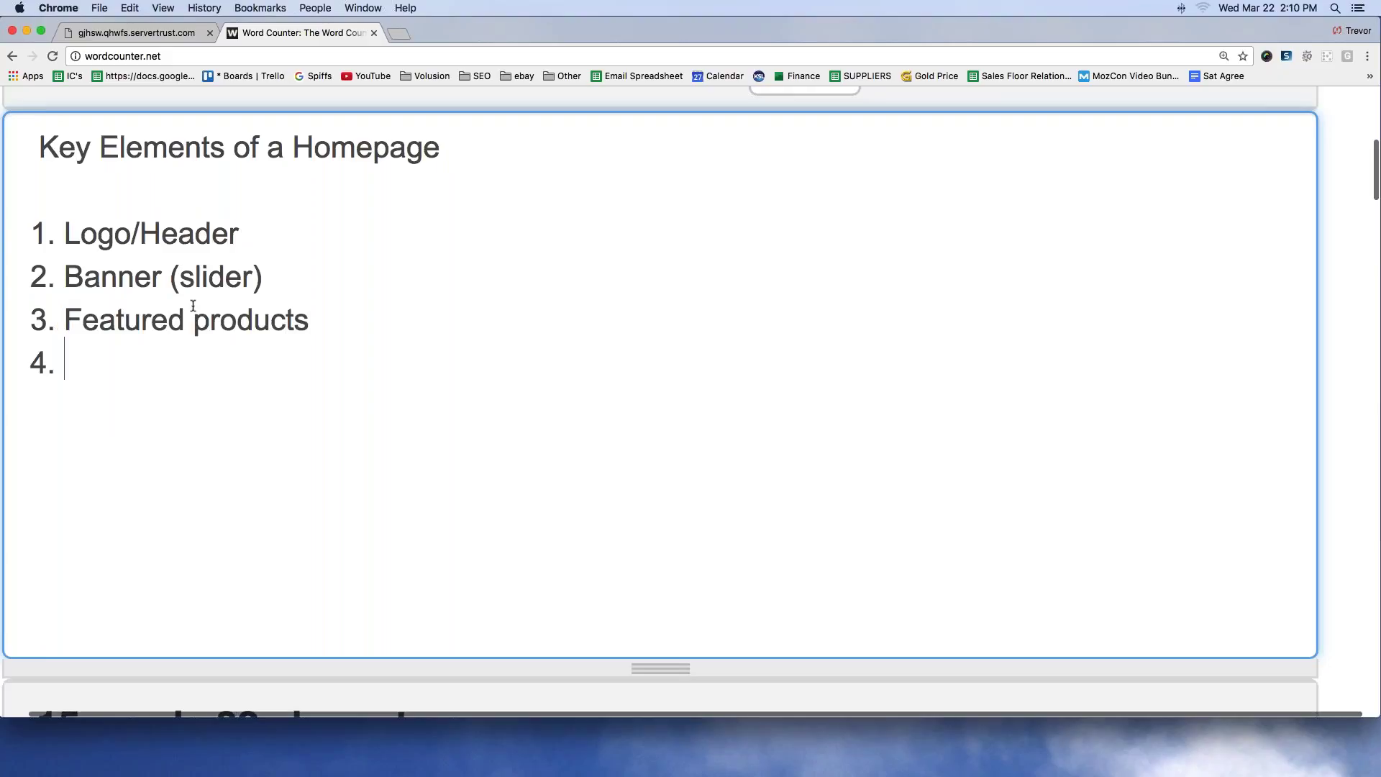
pyautogui.write('Content (or text')
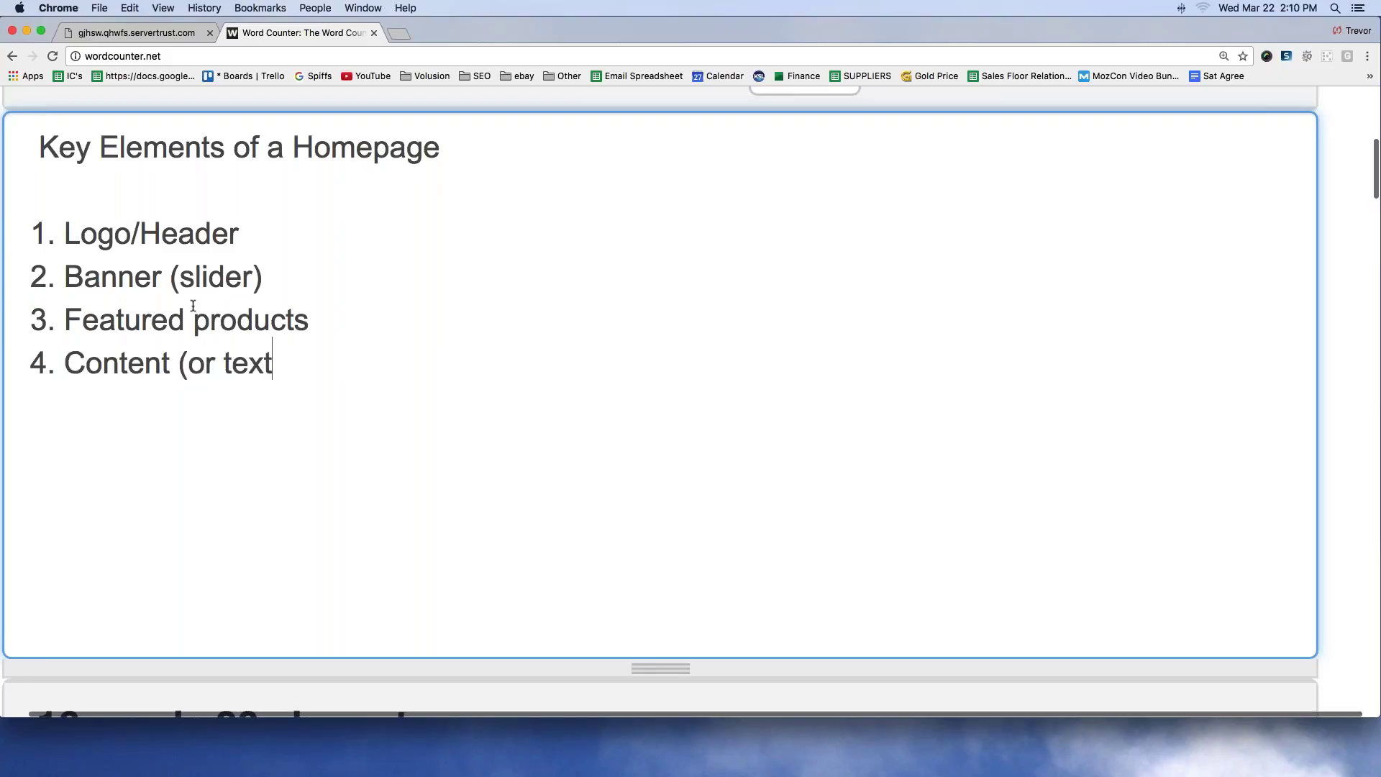
pyautogui.write('/images)')
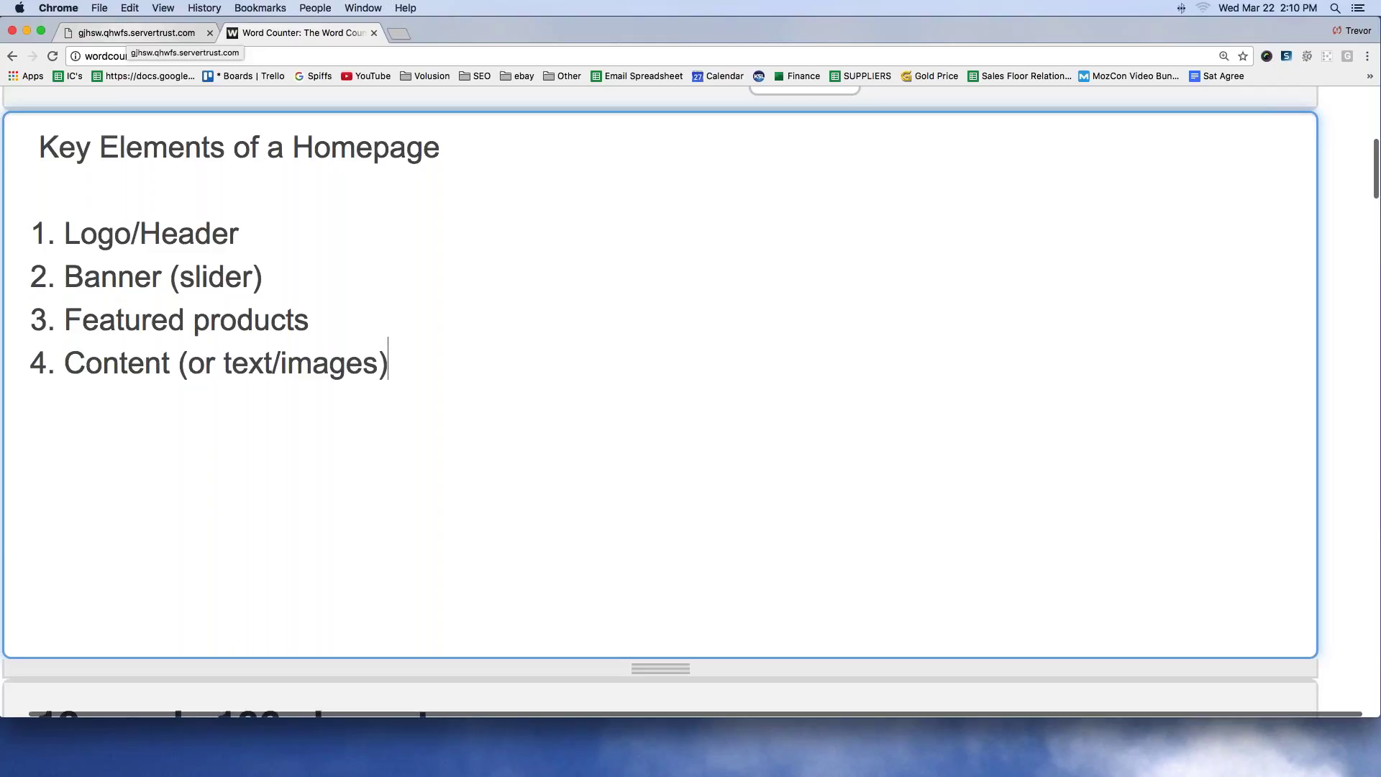
# Switch to the test site's homepage and request the store's admin dashboard from its editing tools.
pyautogui.click(136, 32)
pyautogui.scroll(1, 689, 403)
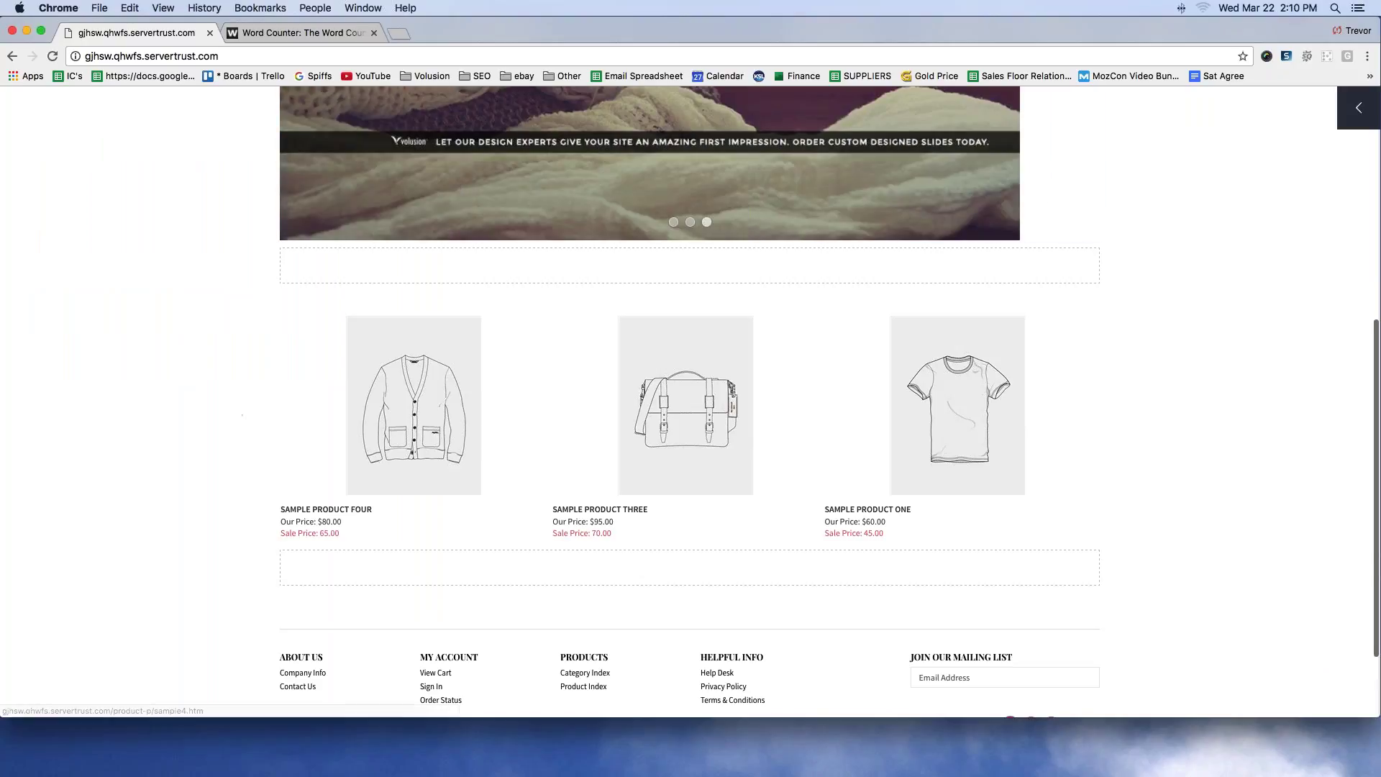
pyautogui.scroll(6, 442, 391)
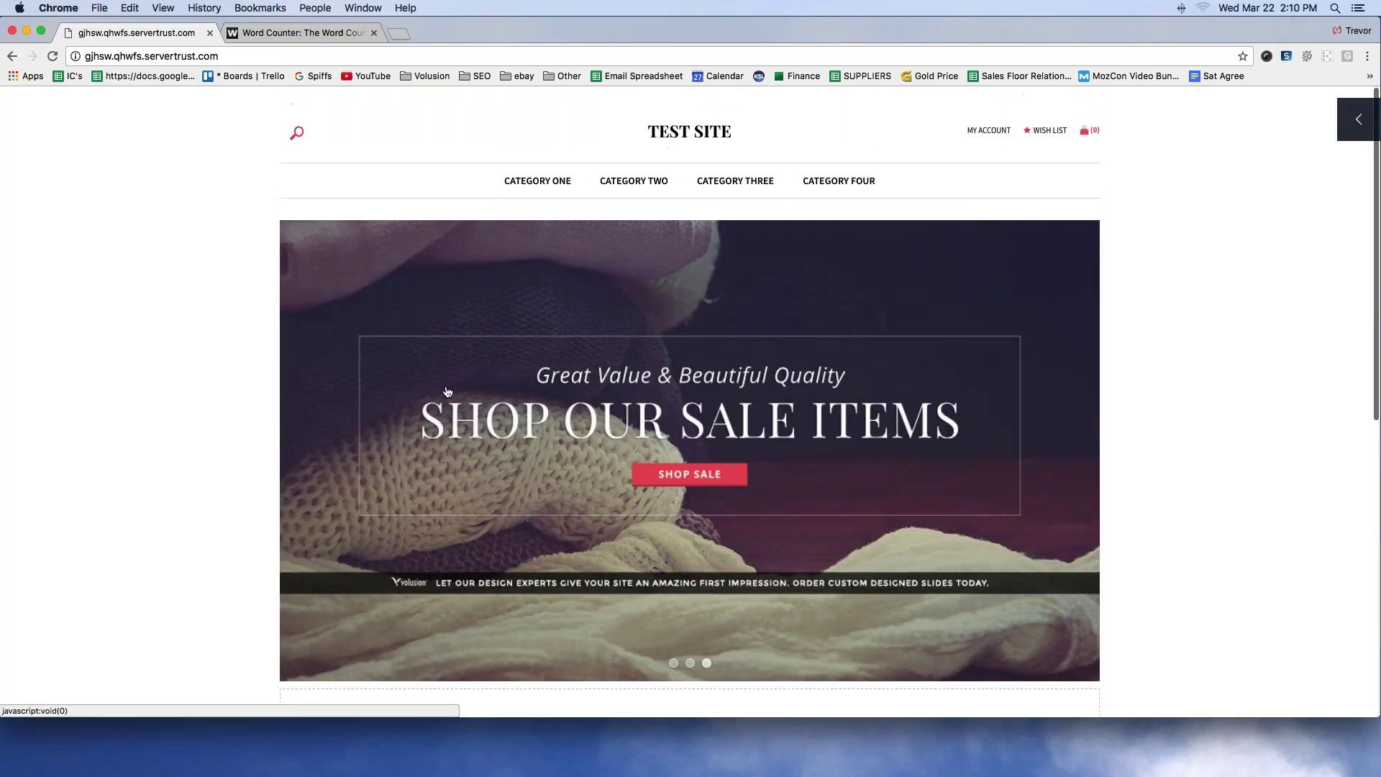
pyautogui.click(1357, 108)
pyautogui.click(1125, 107)
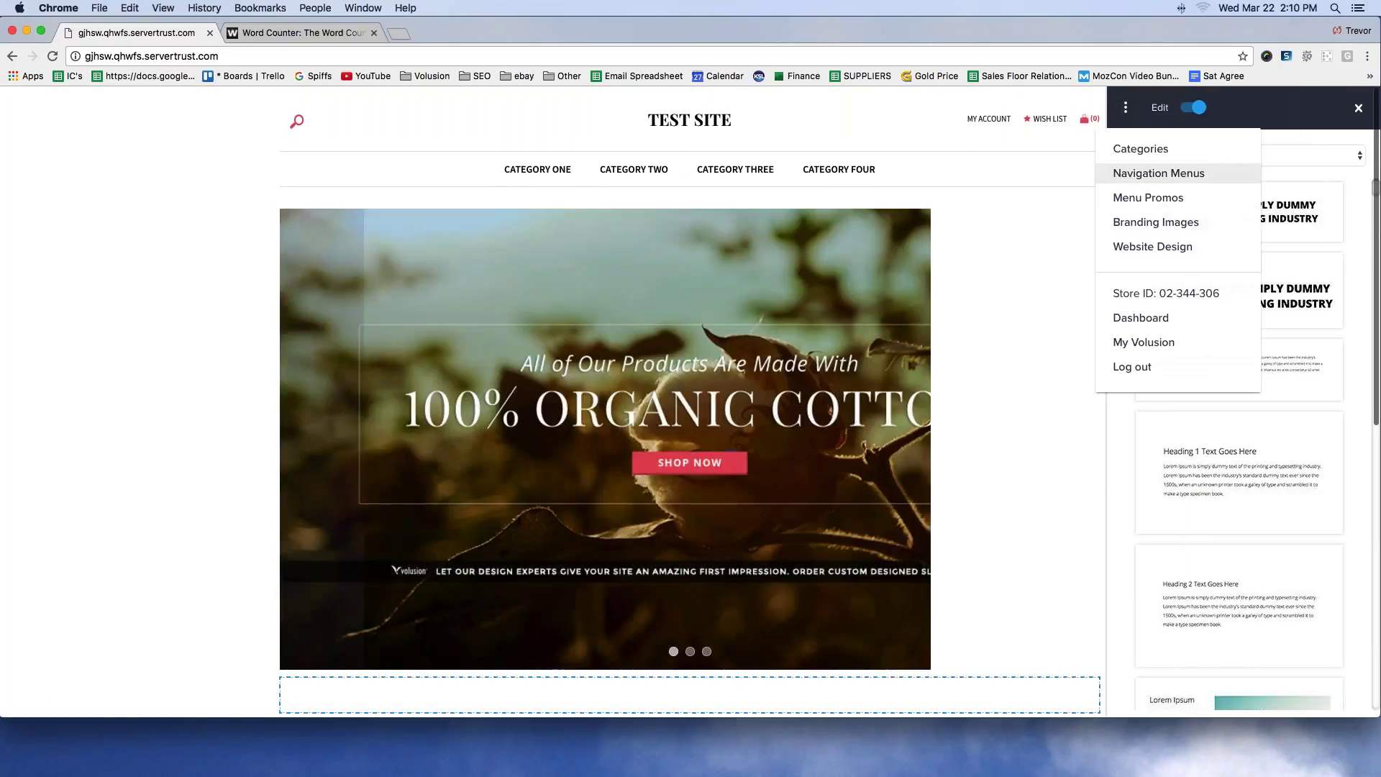
pyautogui.click(1138, 208)
pyautogui.click(1125, 107)
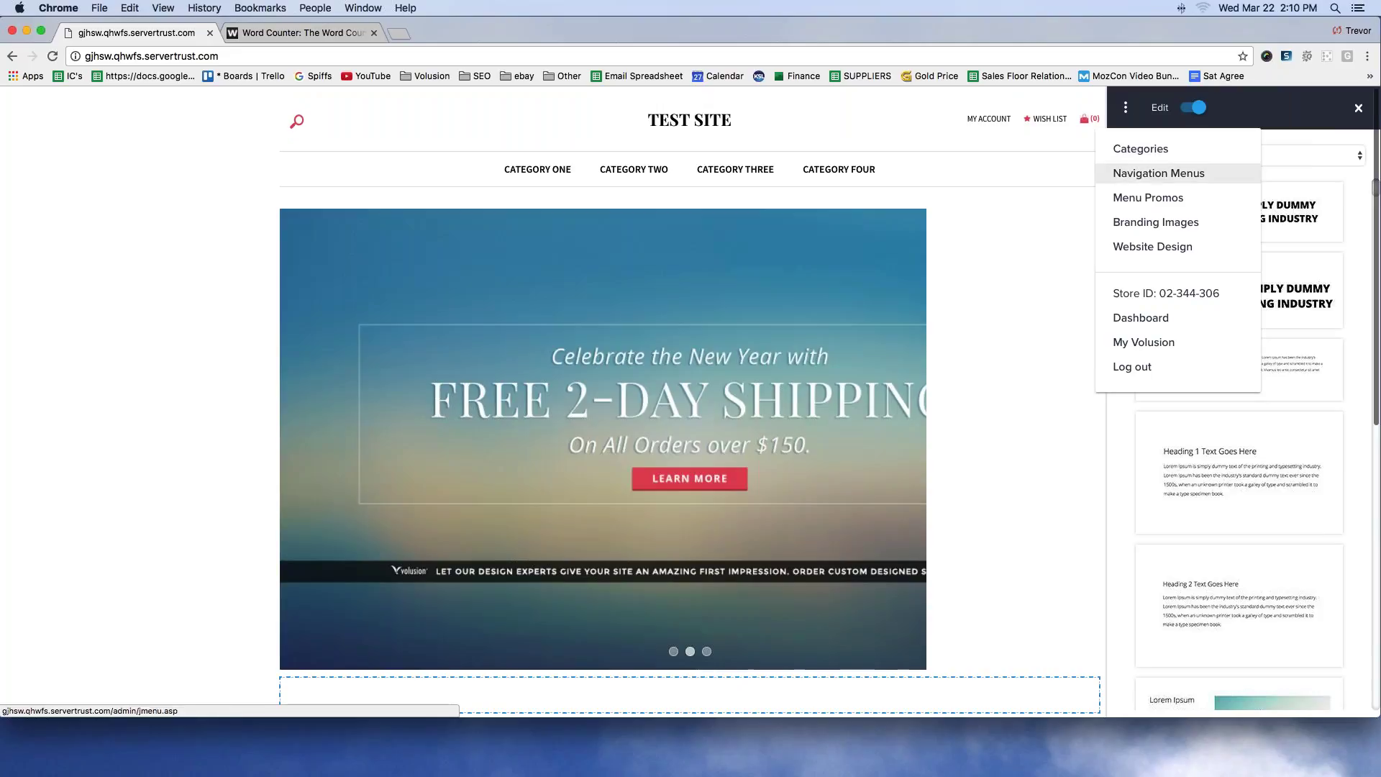
pyautogui.click(1141, 318)
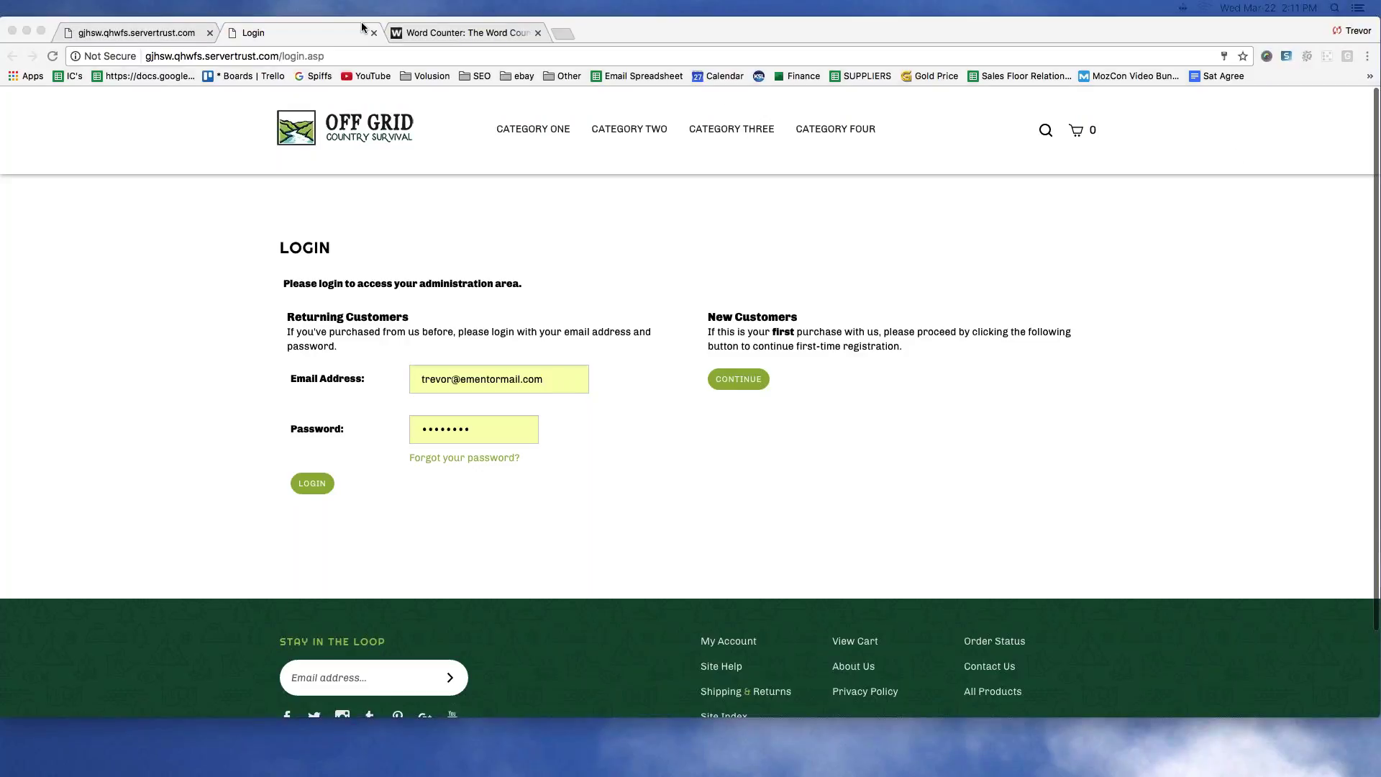
# Log in to the store's administration area with the prefilled credentials and open the dashboard.
pyautogui.click(395, 474)
pyautogui.press('Tab')
pyautogui.press('Return')
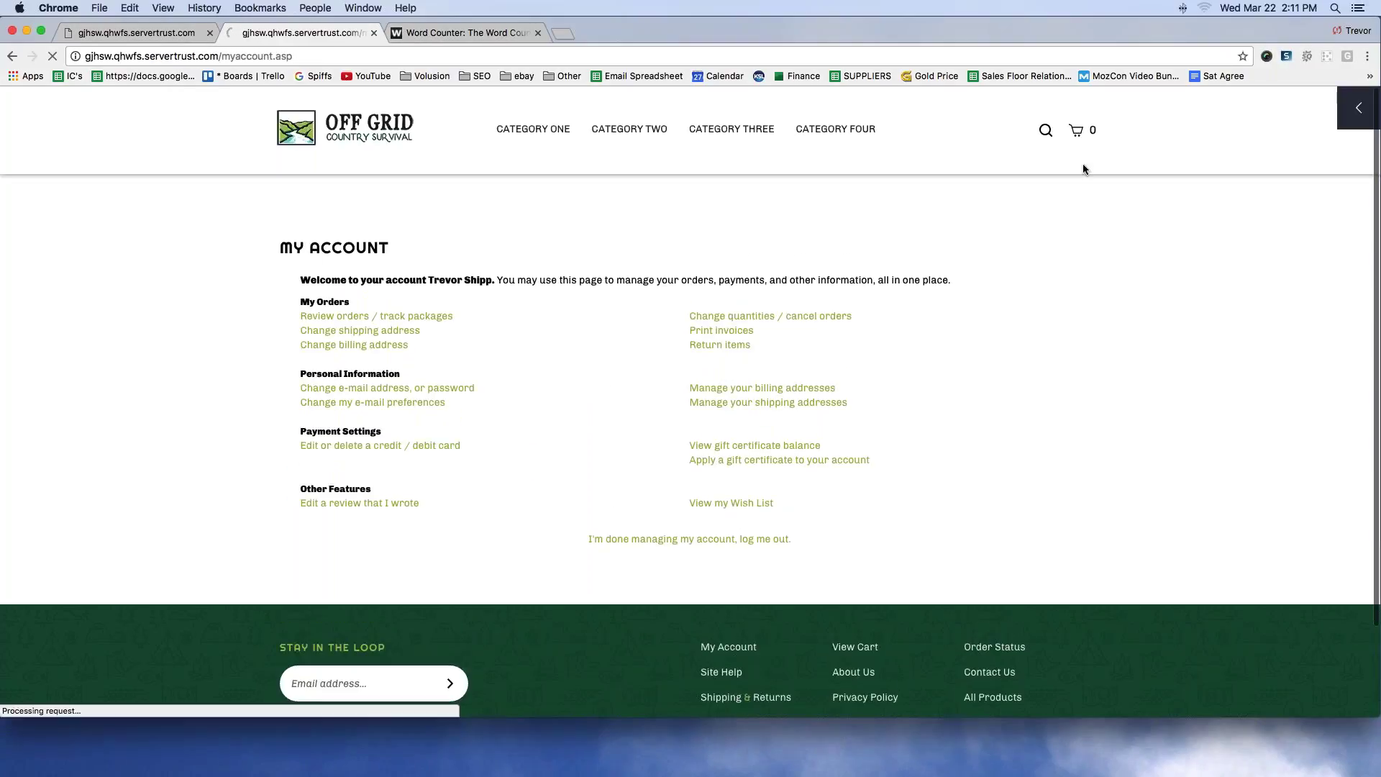
pyautogui.click(1135, 107)
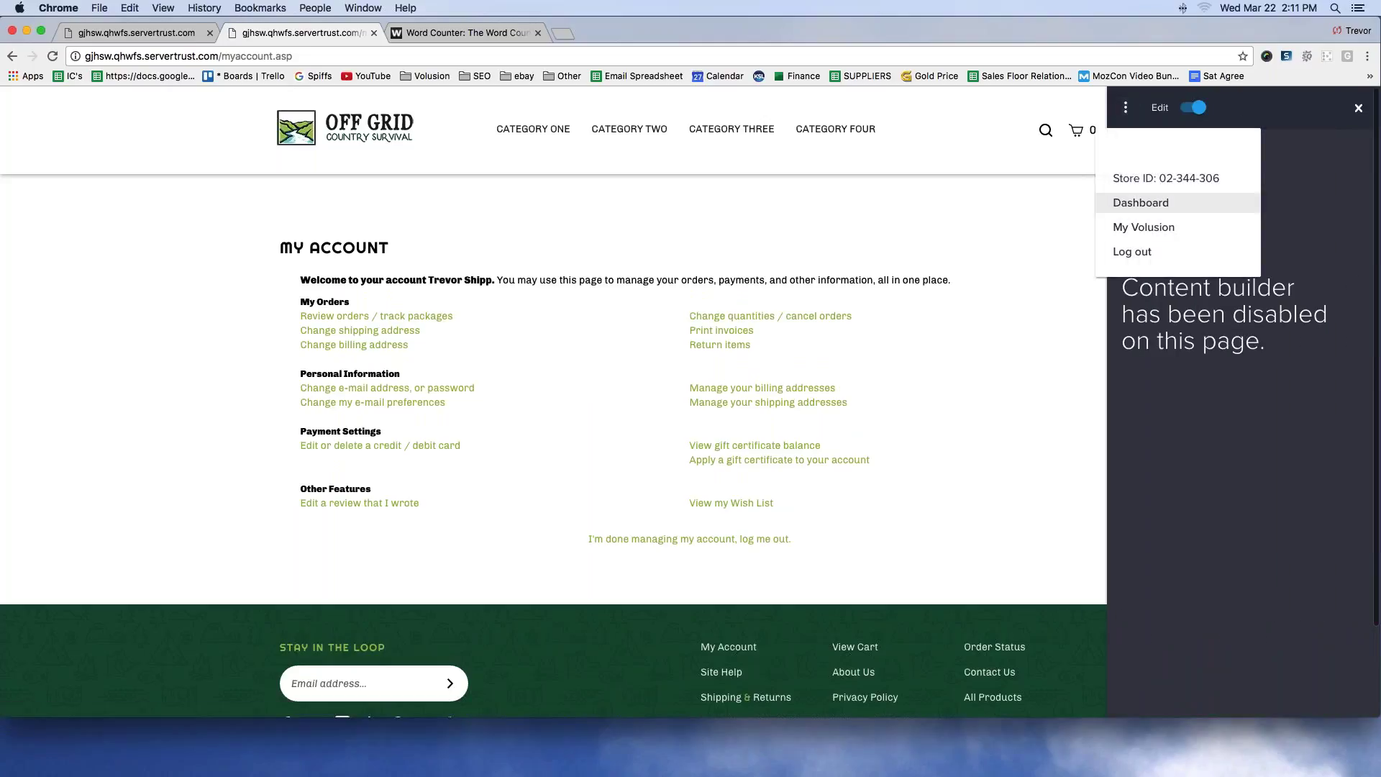
pyautogui.click(1148, 203)
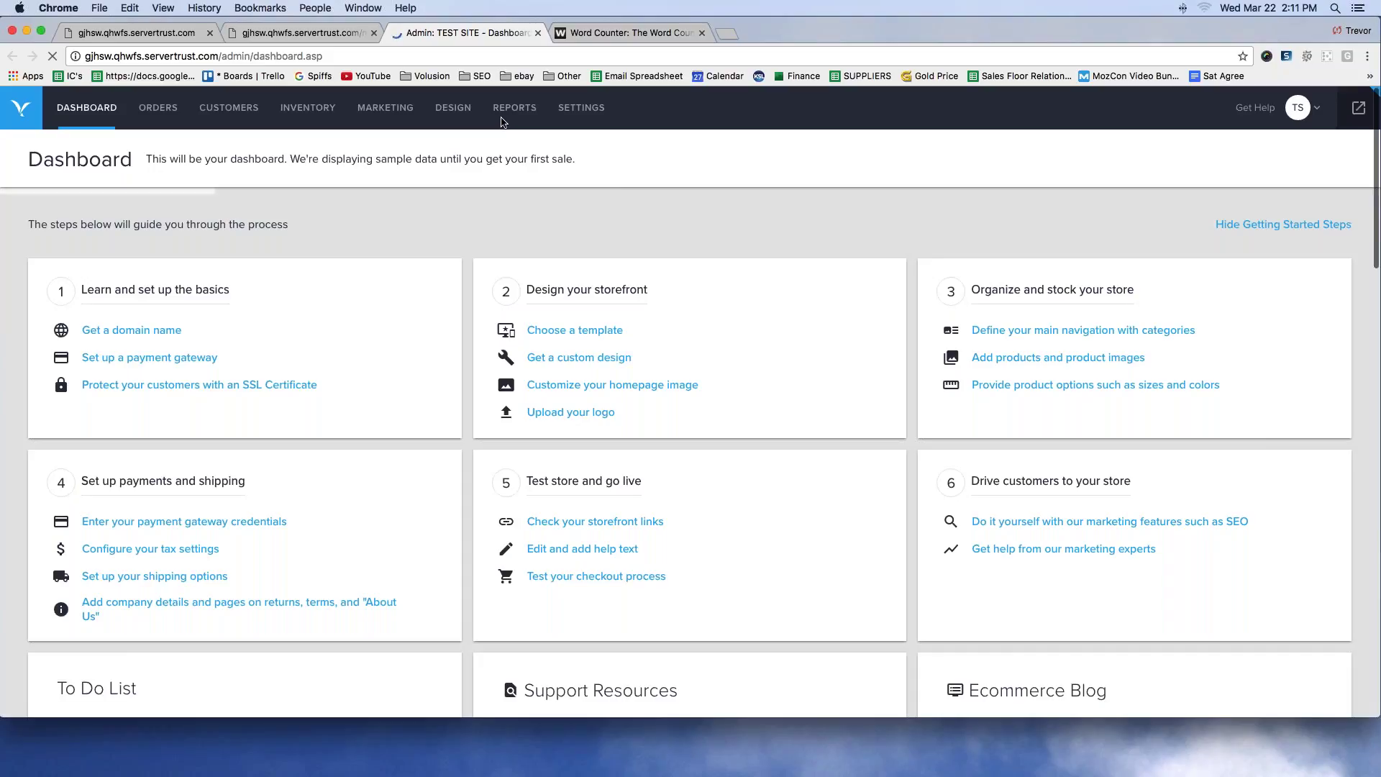
# Open the Site Content articles under Design and find the Home / Welcome Pages group.
pyautogui.moveTo(401, 115)
pyautogui.moveTo(460, 115)
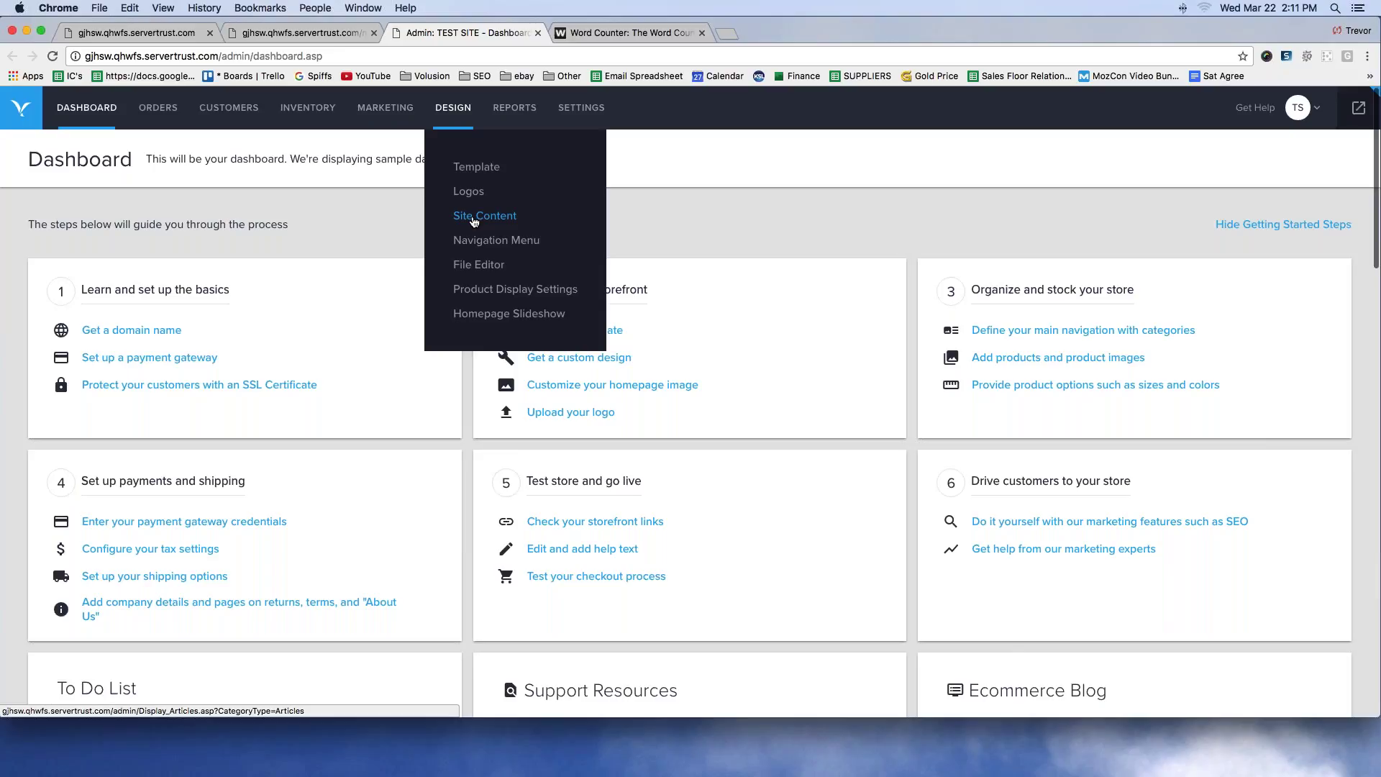
pyautogui.click(474, 220)
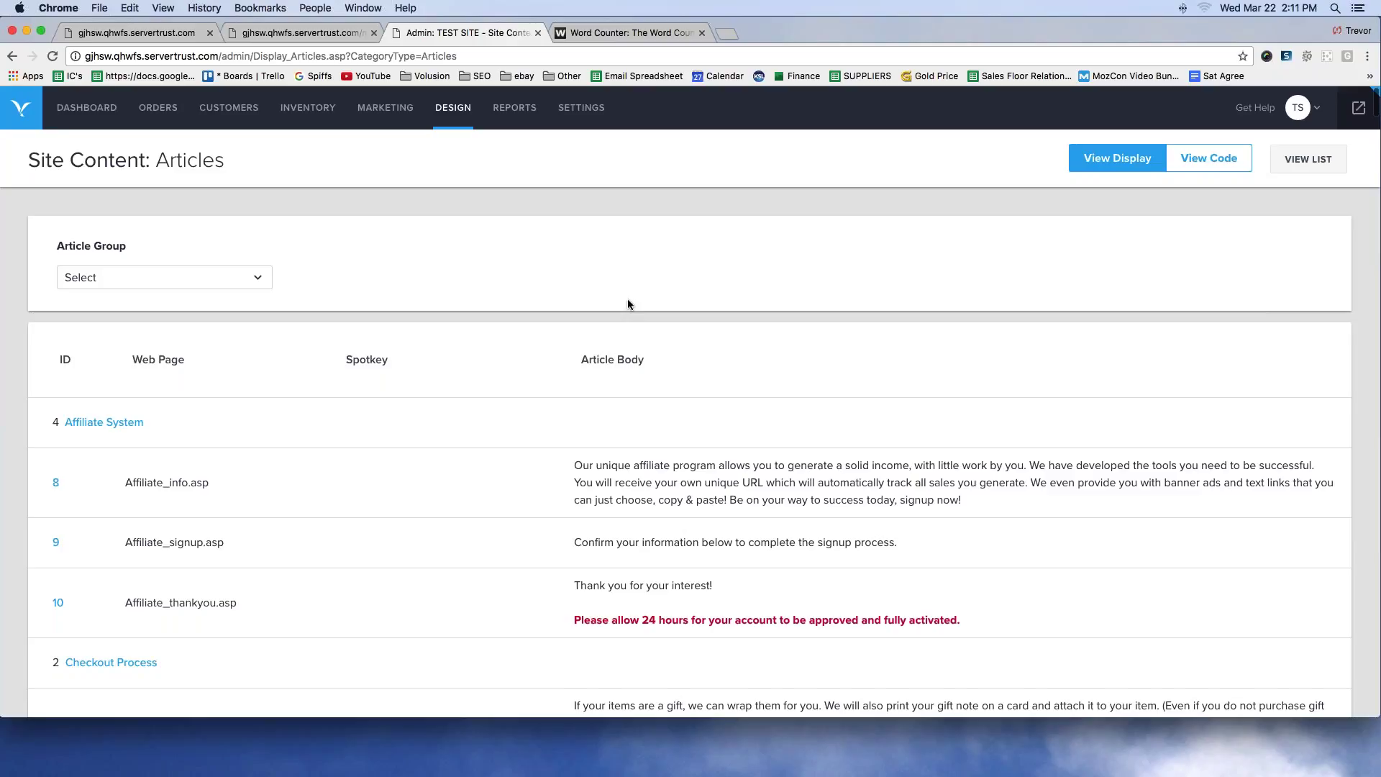
pyautogui.scroll(-3, 521, 265)
pyautogui.scroll(-5, 523, 271)
pyautogui.scroll(-8, 522, 271)
pyautogui.scroll(-7, 522, 271)
pyautogui.scroll(-12, 522, 271)
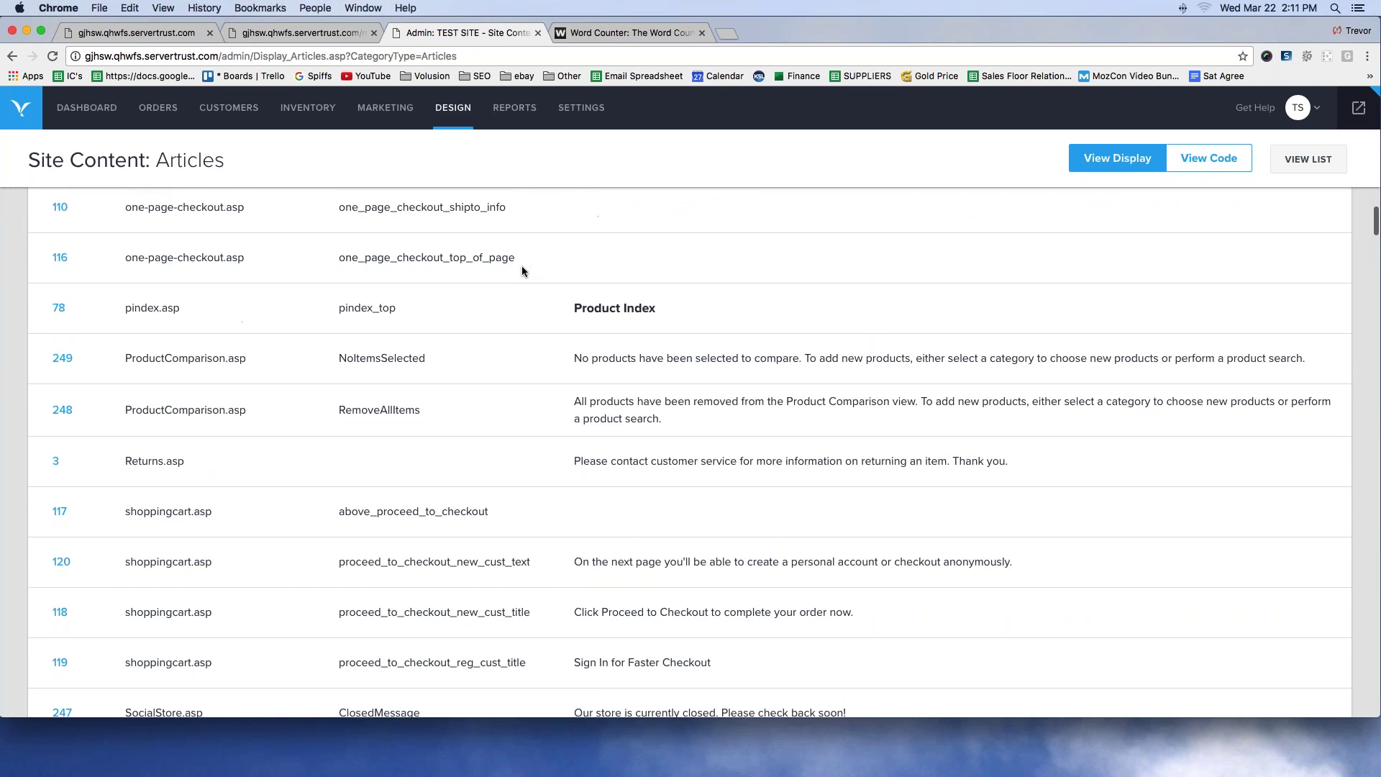
pyautogui.scroll(-12, 522, 271)
pyautogui.scroll(-15, 522, 271)
pyautogui.scroll(-5, 522, 271)
pyautogui.scroll(2, 522, 271)
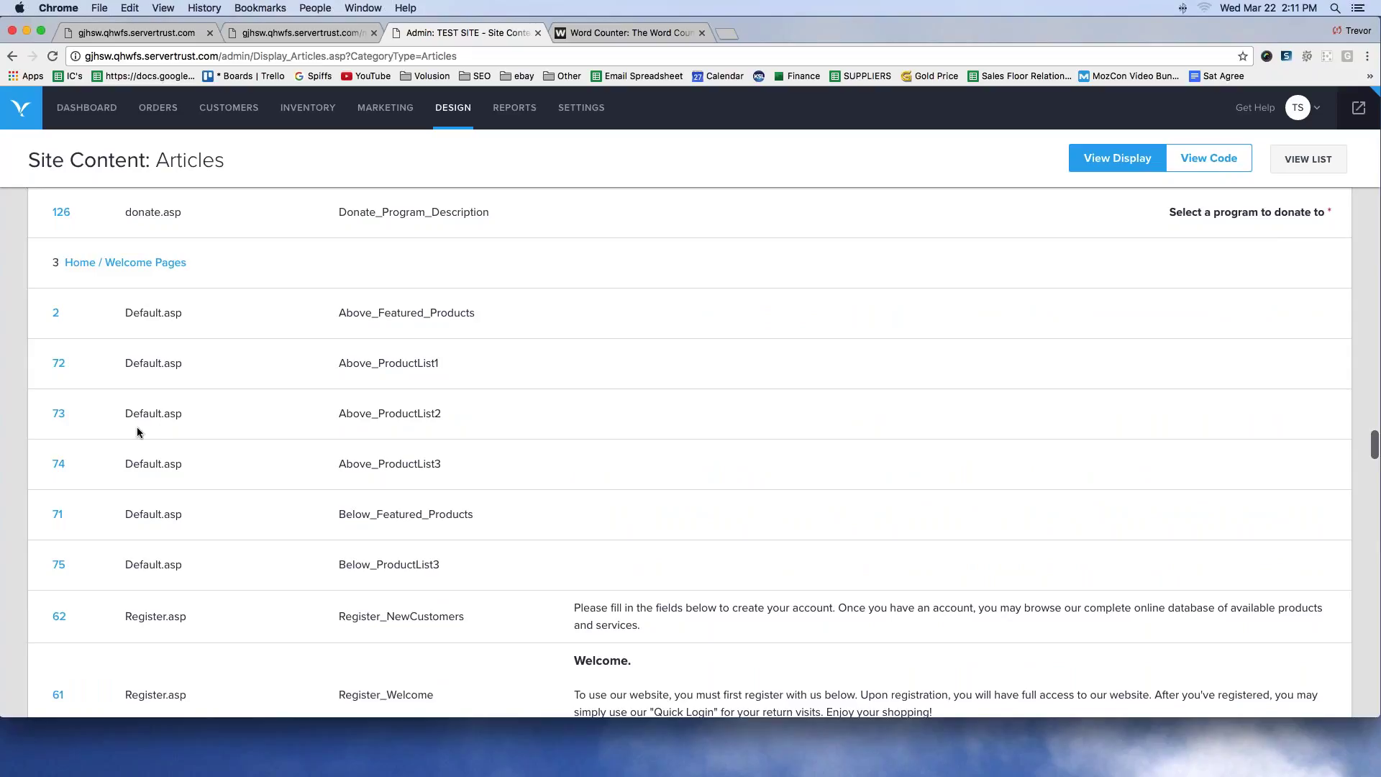
# Circle the Below_Featured_Products and Above_Featured_Products rows and their IDs 71 and 2, and clear the annotations.
pyautogui.moveTo(41, 493)
pyautogui.mouseDown()
pyautogui.moveTo(447, 493)
pyautogui.moveTo(504, 511)
pyautogui.moveTo(472, 530)
pyautogui.moveTo(139, 542)
pyautogui.mouseUp()
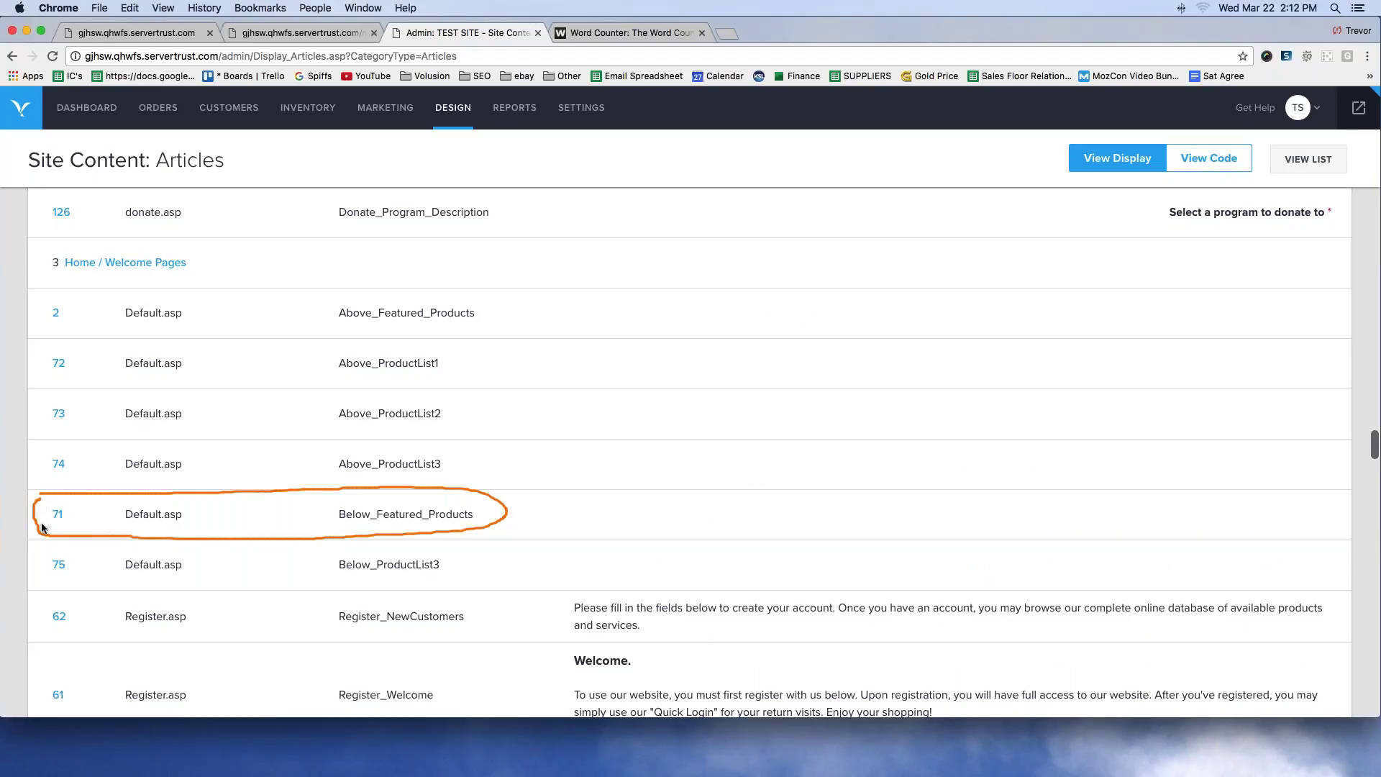
pyautogui.moveTo(46, 294)
pyautogui.mouseDown()
pyautogui.moveTo(431, 287)
pyautogui.moveTo(500, 328)
pyautogui.moveTo(52, 338)
pyautogui.moveTo(34, 310)
pyautogui.moveTo(53, 305)
pyautogui.mouseUp()
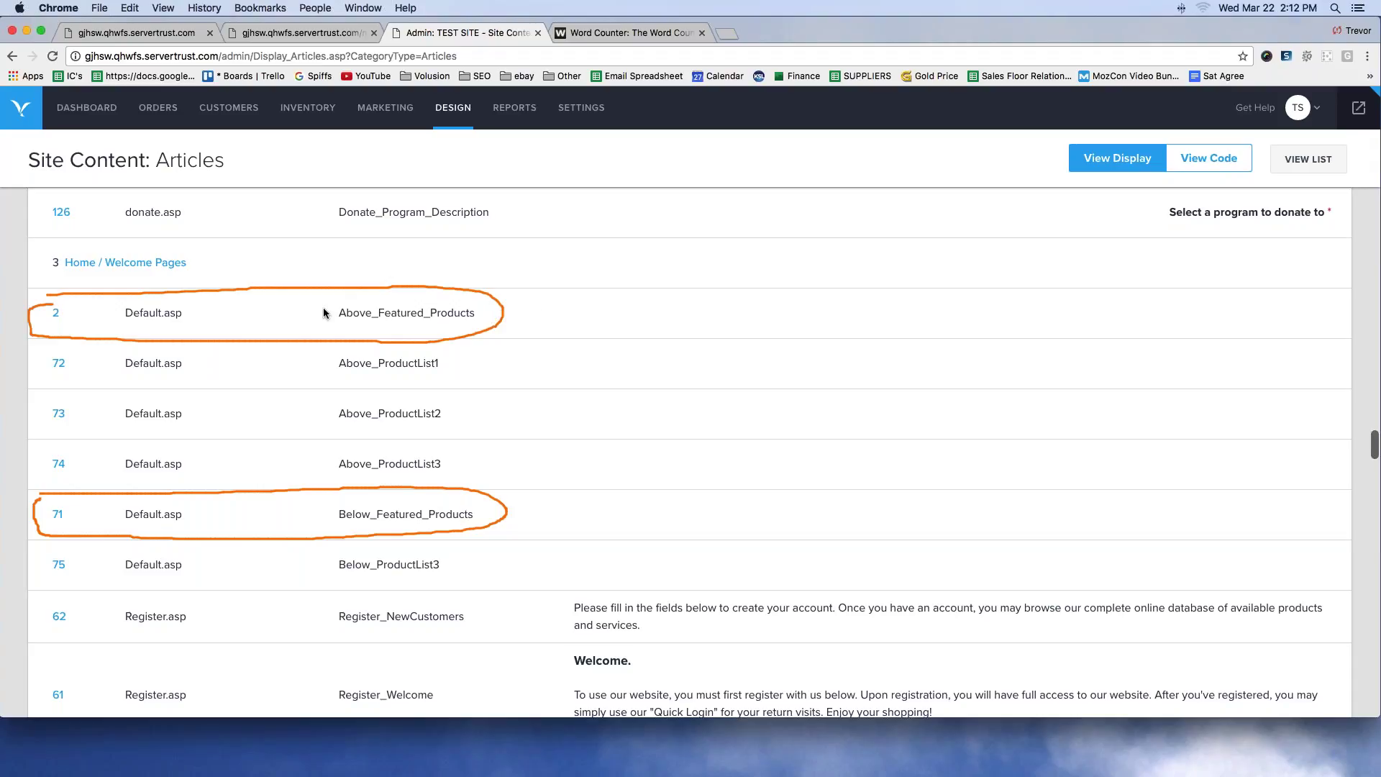
pyautogui.moveTo(21, 310)
pyautogui.mouseDown()
pyautogui.moveTo(68, 296)
pyautogui.moveTo(43, 327)
pyautogui.moveTo(69, 315)
pyautogui.mouseUp()
pyautogui.moveTo(76, 500)
pyautogui.mouseDown()
pyautogui.moveTo(43, 530)
pyautogui.moveTo(77, 523)
pyautogui.moveTo(75, 511)
pyautogui.mouseUp()
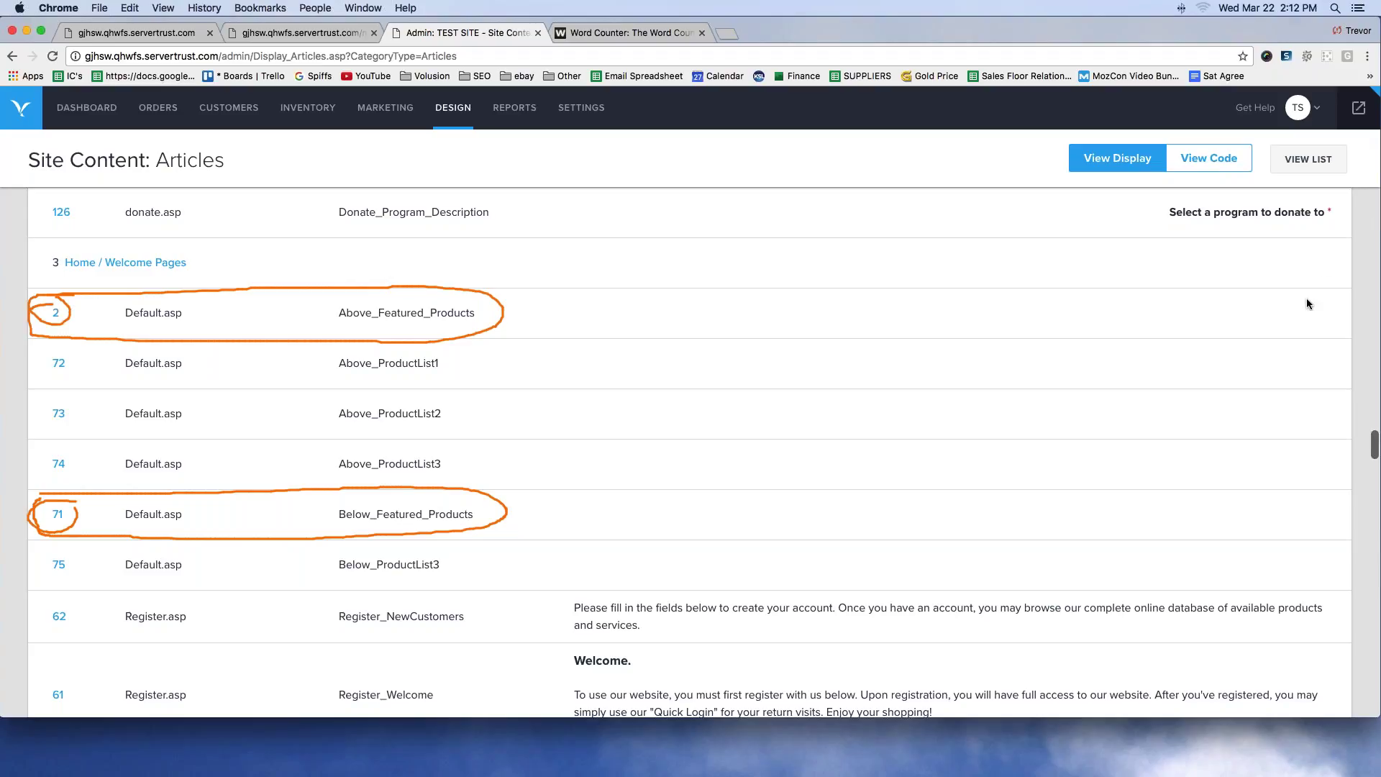
pyautogui.press('Escape')
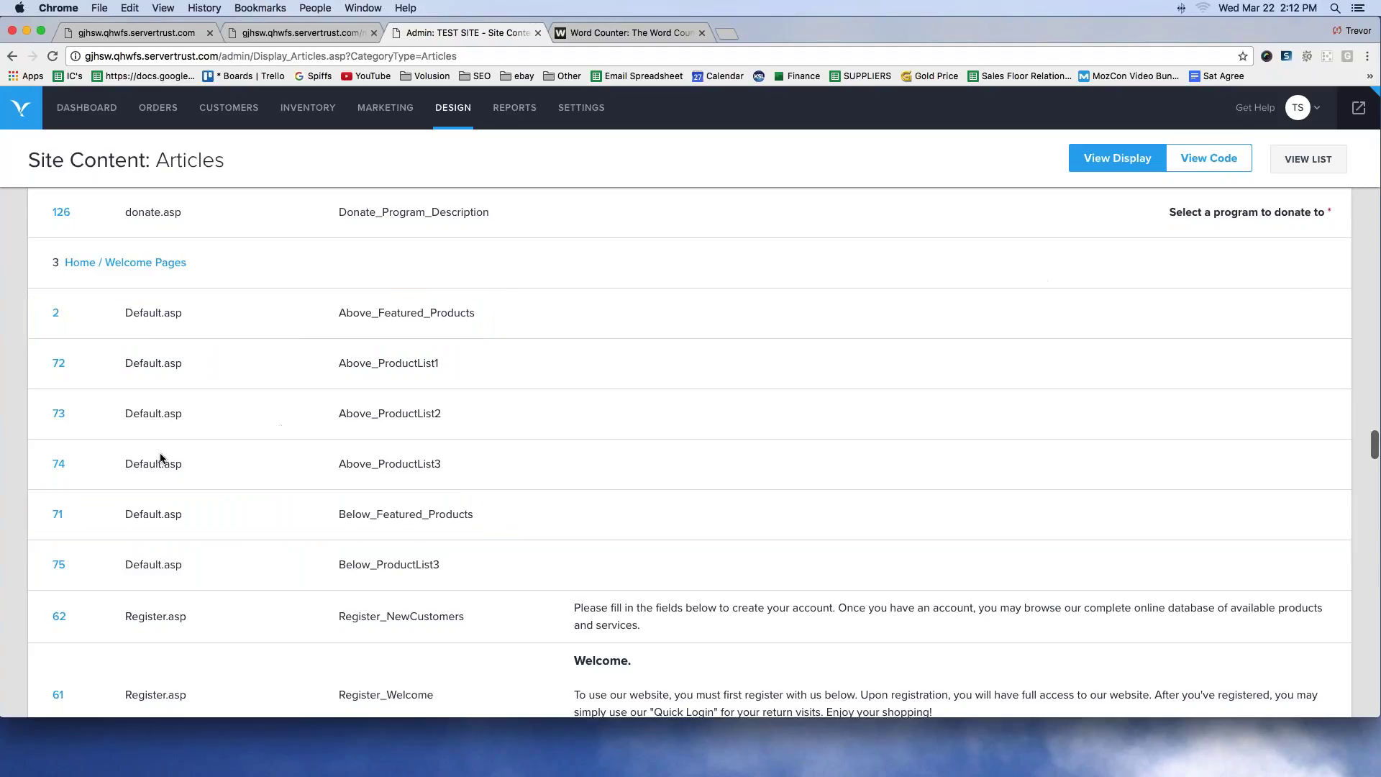
# Open the Below_Featured_Products article, ID 71, for editing and go to its Article Body.
pyautogui.click(55, 515)
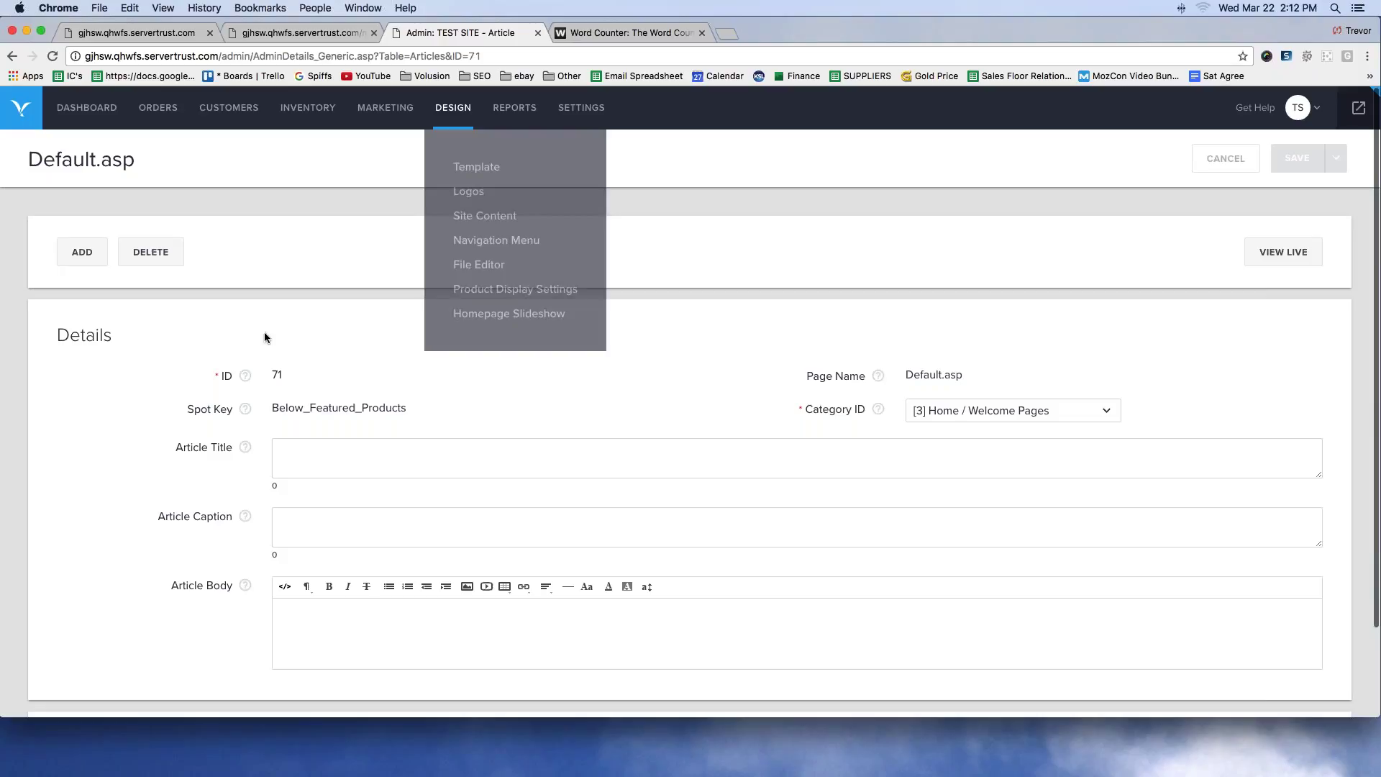
pyautogui.scroll(-3, 261, 352)
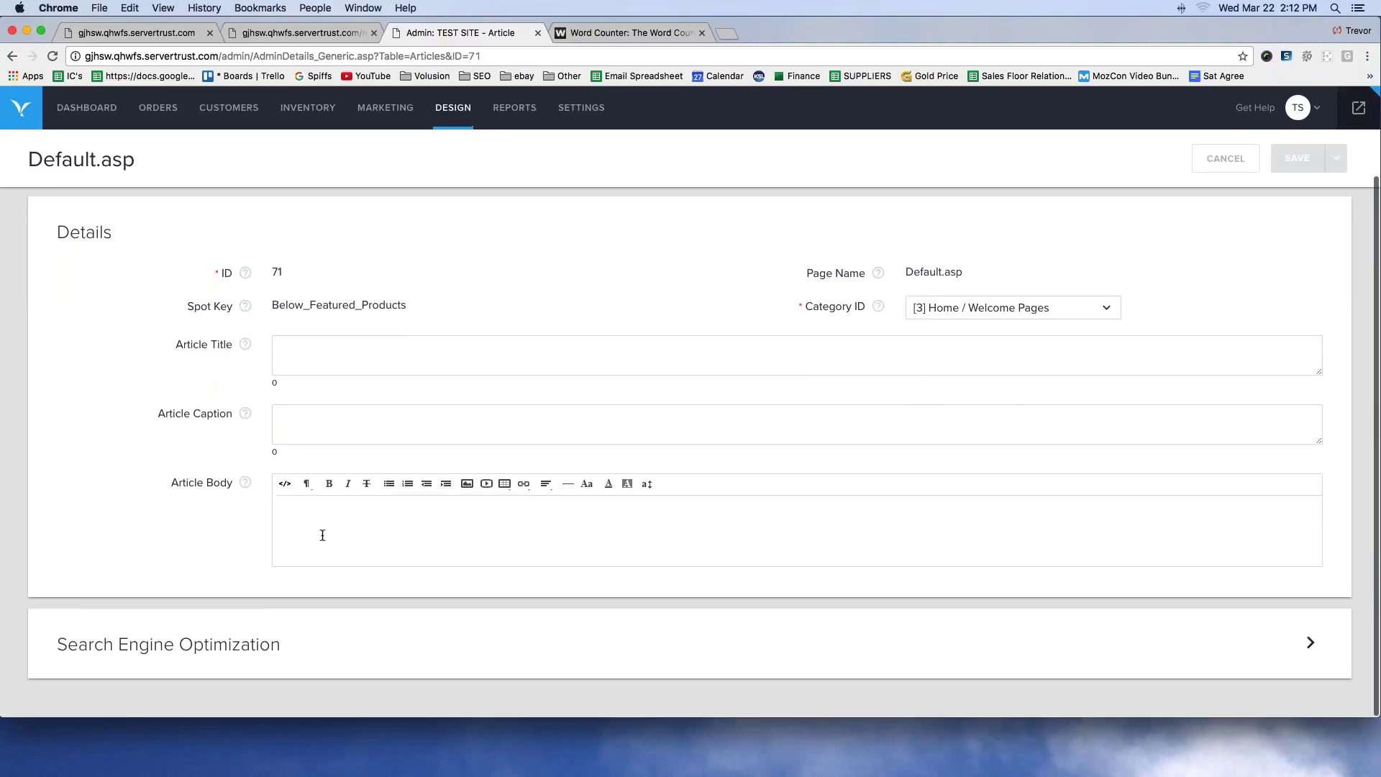
pyautogui.click(350, 522)
pyautogui.moveTo(170, 480); pyautogui.dragTo(247, 484)
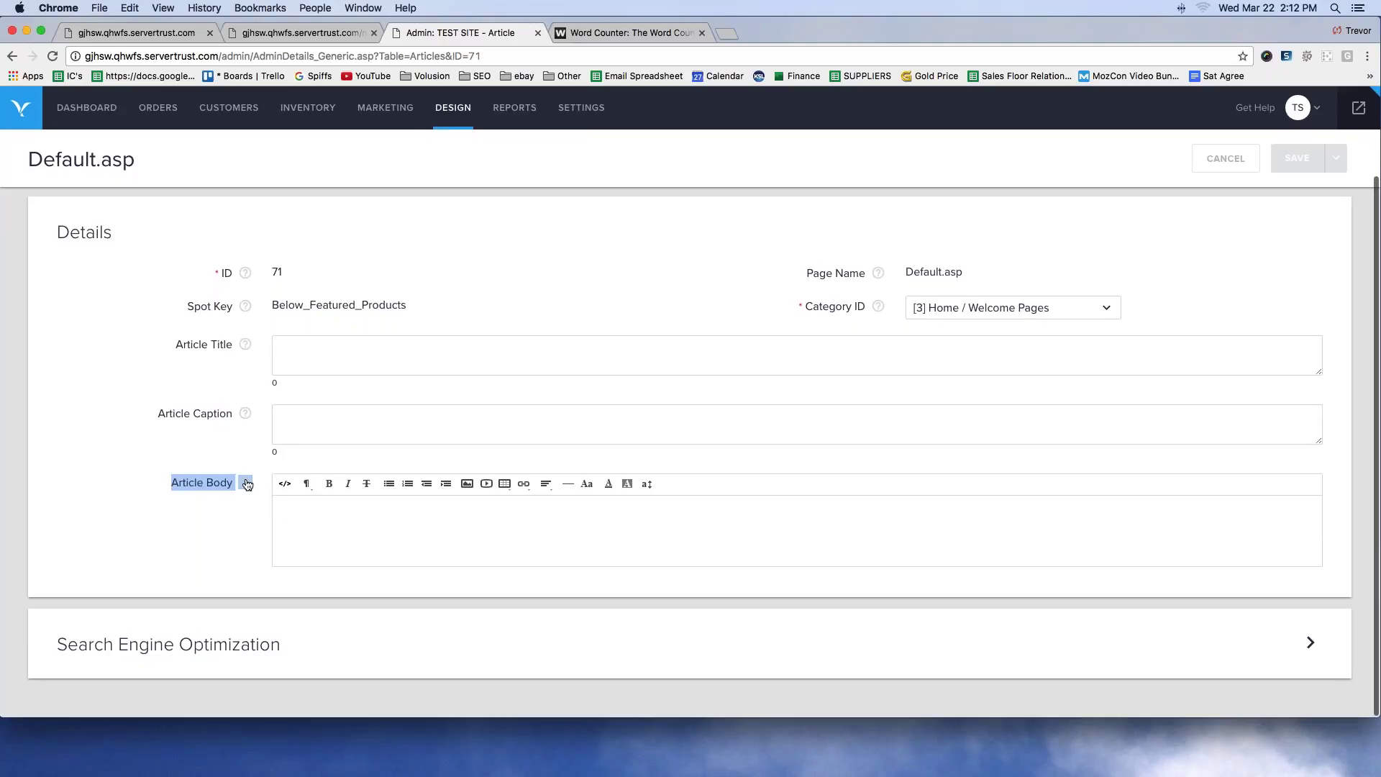
pyautogui.click(366, 533)
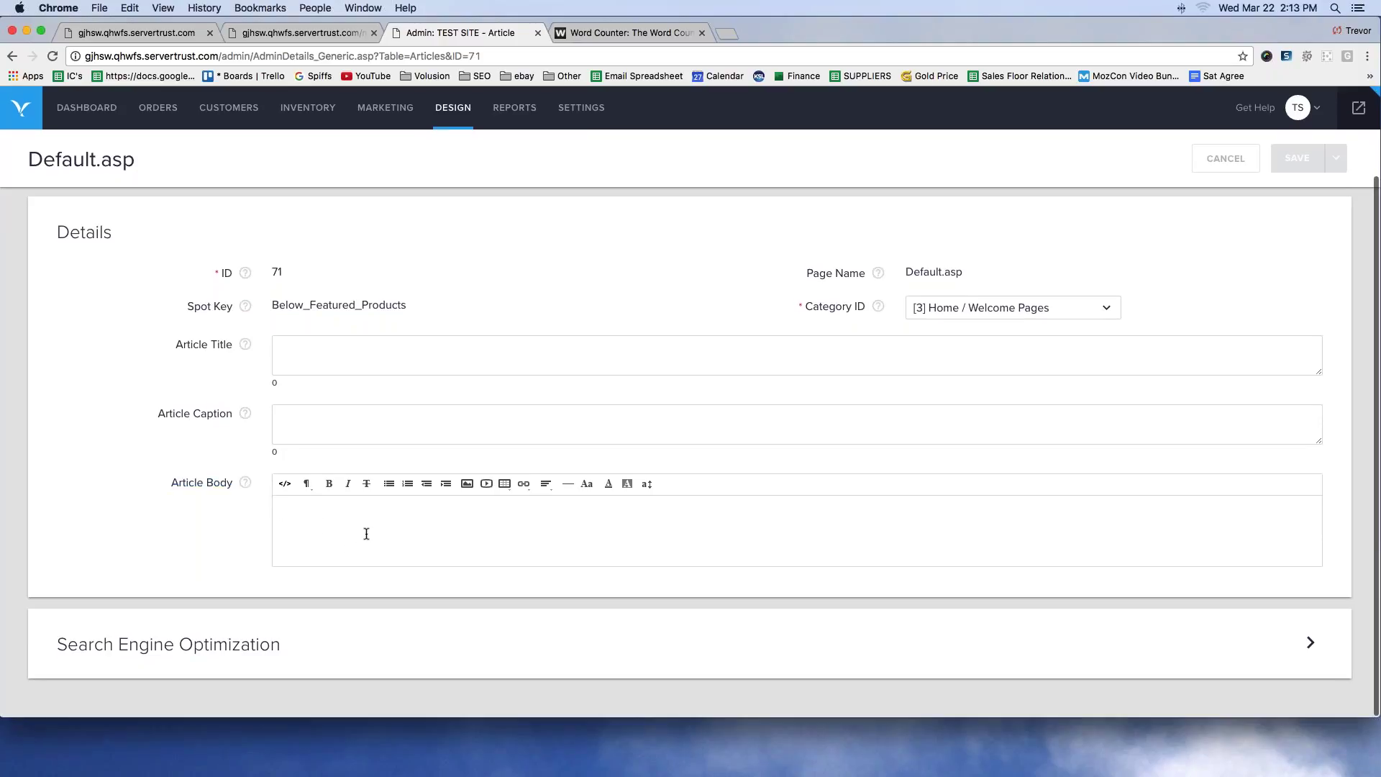
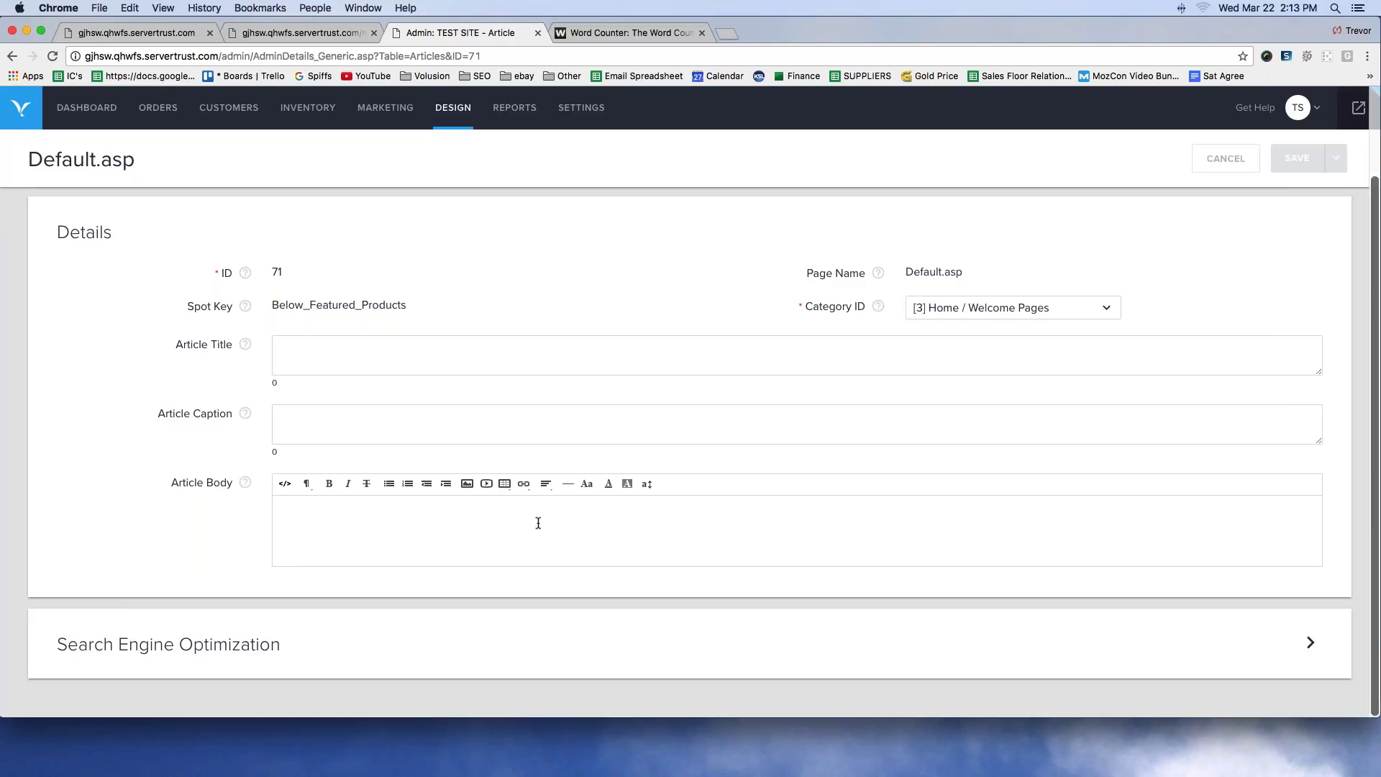
# Fill the Article Body with the sentence "This is a paragraph." repeated until it spans about three lines.
pyautogui.write('T')
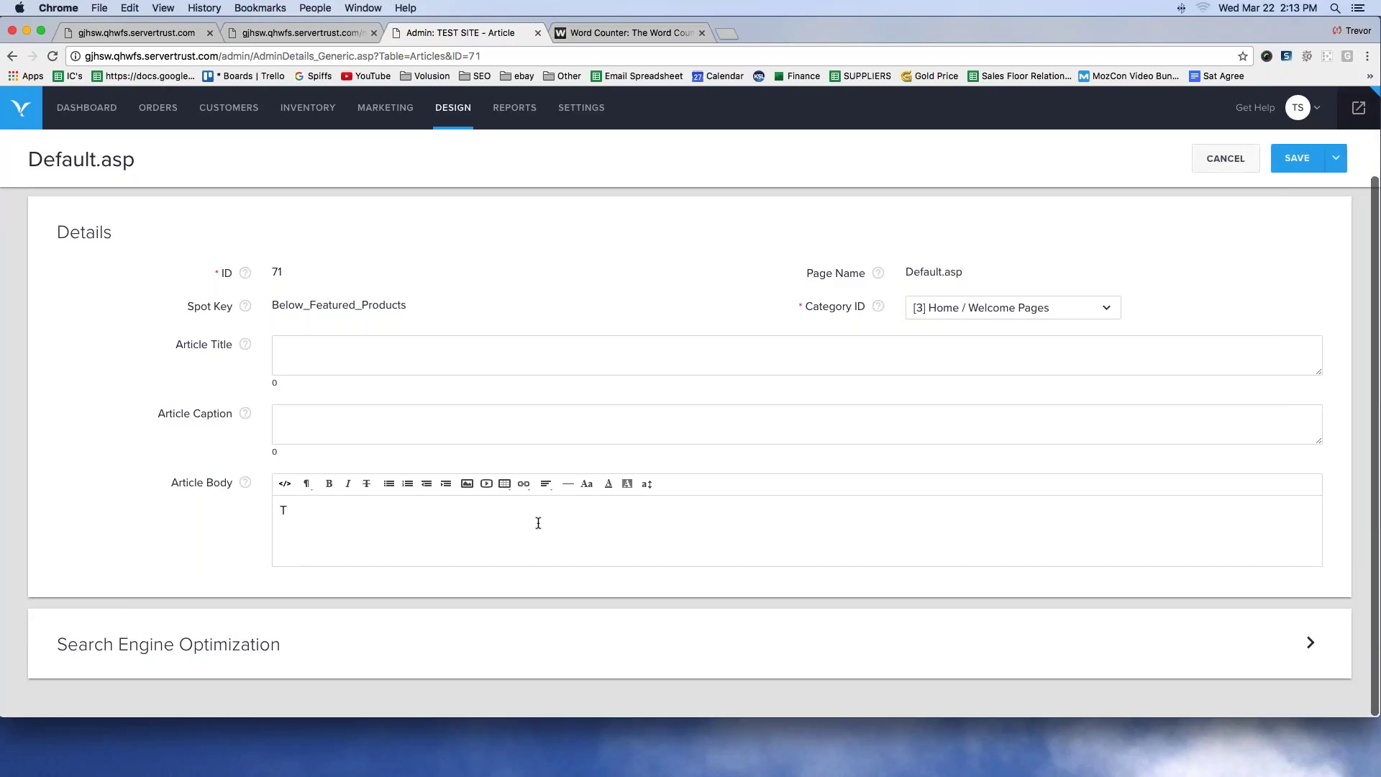
pyautogui.write('This is a paragraph')
pyautogui.tripleClick(386, 510)
pyautogui.press('super+c')
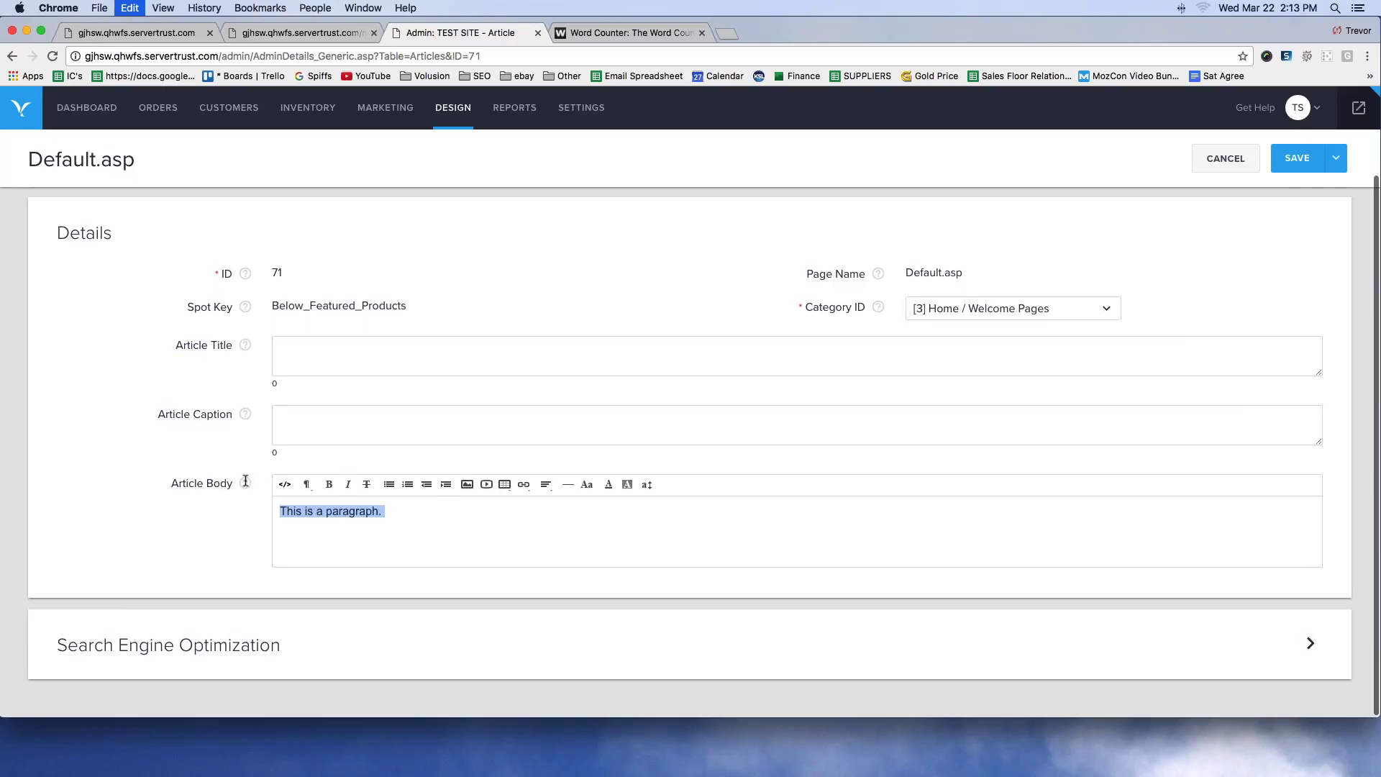
pyautogui.press('super+v')
pyautogui.press('super+v')
pyautogui.press('super+v')
pyautogui.press('super+v')
pyautogui.press('super+v')
pyautogui.press('super+v')
pyautogui.press('super+v')
pyautogui.press('super+v')
pyautogui.press('super+v')
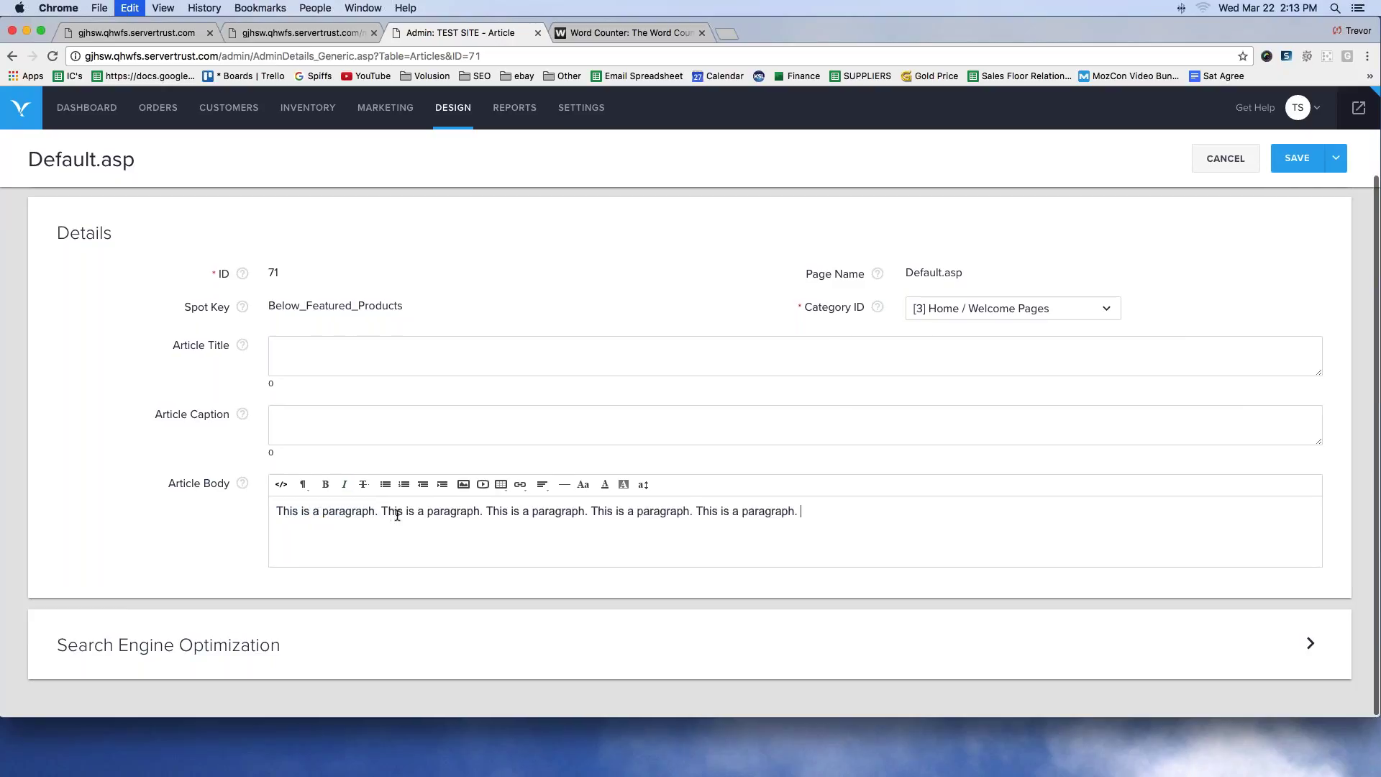
pyautogui.press('super+v')
pyautogui.press('super+v')
pyautogui.press('super+v')
pyautogui.press('super+v')
pyautogui.press('super+v')
pyautogui.press('super+v')
pyautogui.press('super+v')
pyautogui.press('super+v')
pyautogui.press('super+v')
pyautogui.press('super+v')
pyautogui.press('super+v')
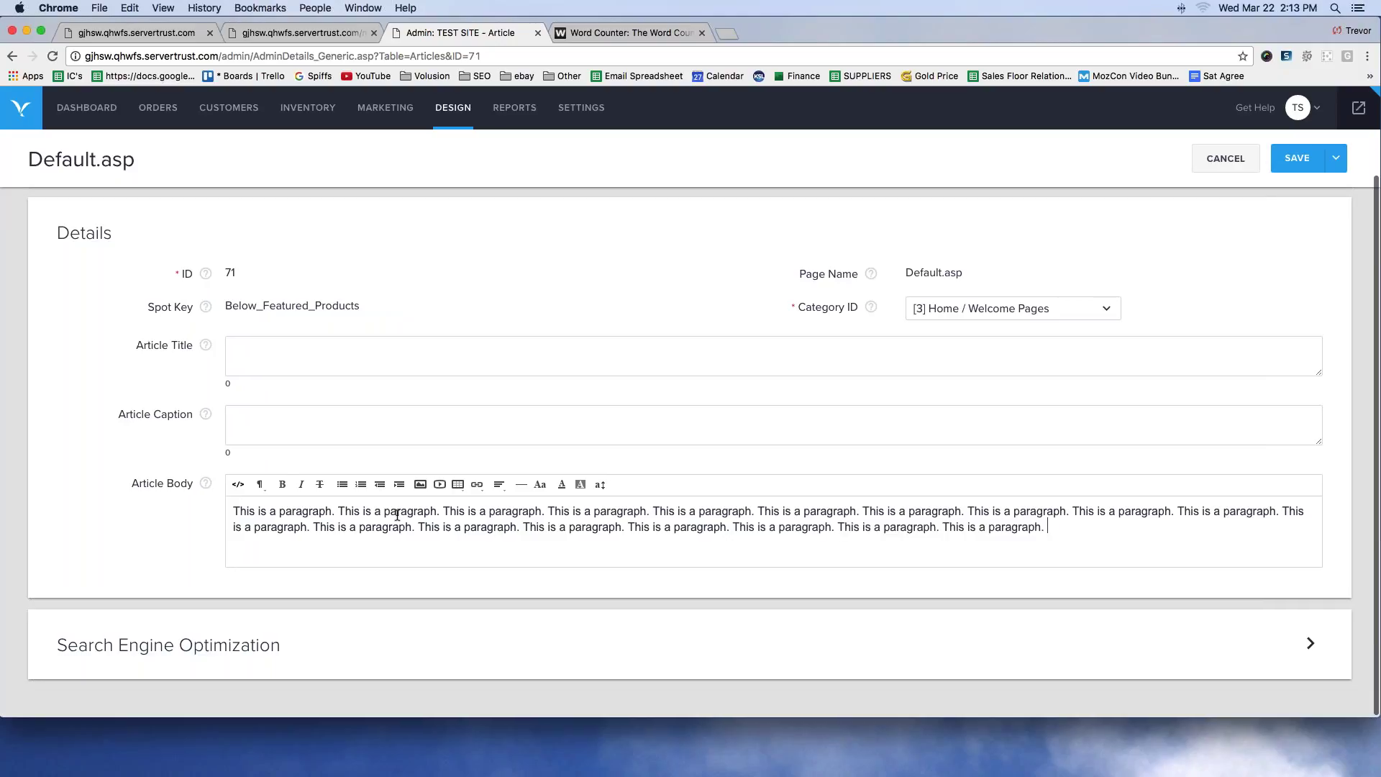
pyautogui.press('super+v')
pyautogui.press('super+v')
pyautogui.press('super+v')
pyautogui.press('super+v')
pyautogui.press('super+v')
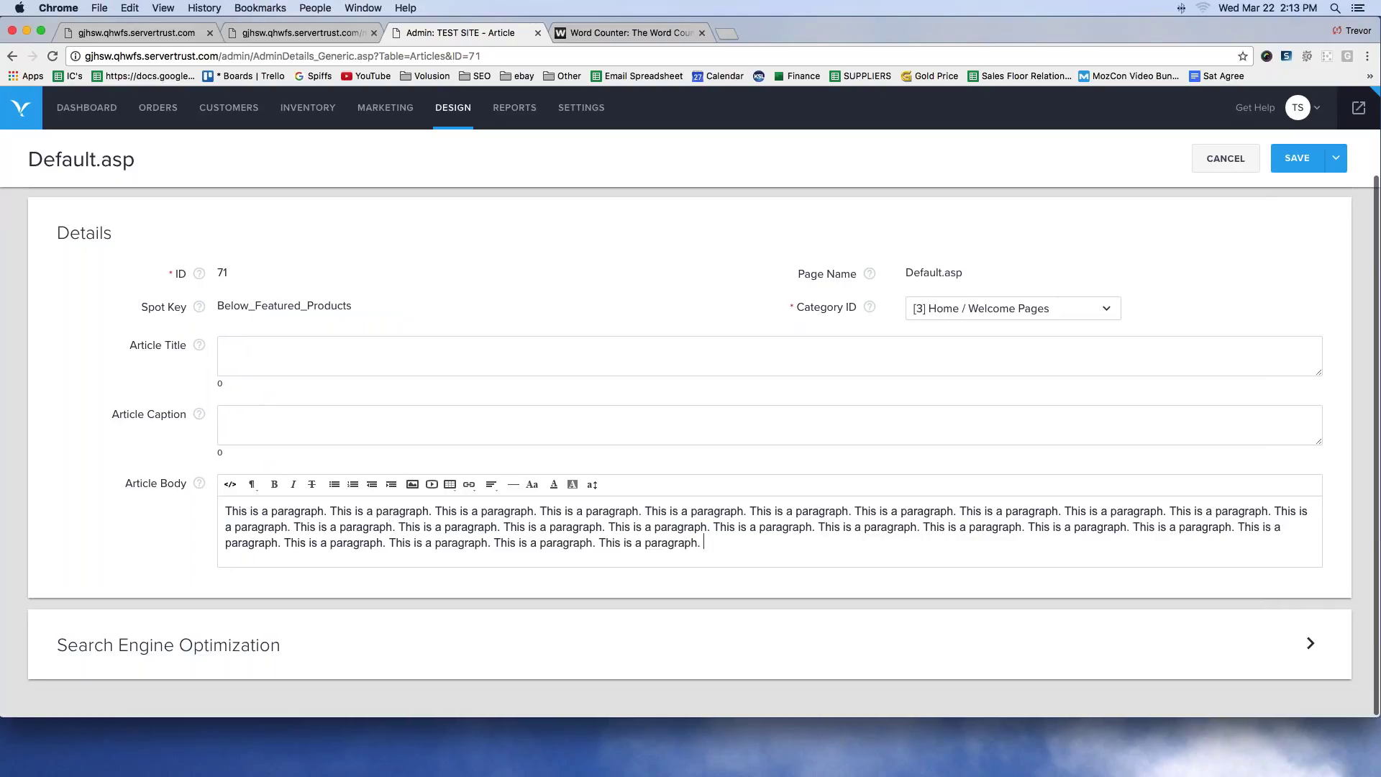
# Insert the heading "WHAT MAKES OUR WEBSITE SO GREAT?!" above the paragraph, separated by a blank line.
pyautogui.click(222, 506)
pyautogui.press('Return')
pyautogui.press('BackSpace')
pyautogui.press('Return')
pyautogui.press('Return')
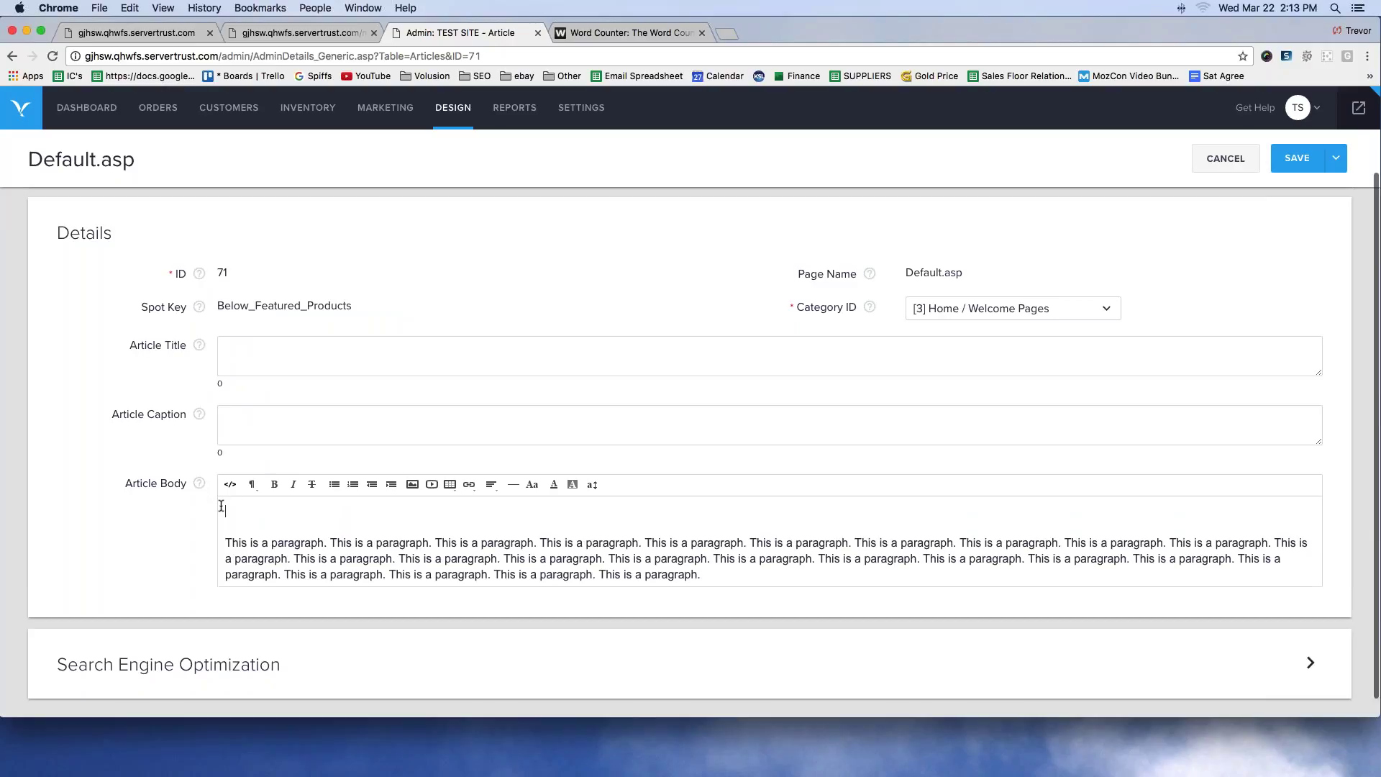
pyautogui.write('WHAT')
pyautogui.write(' MA')
pyautogui.press('BackSpace')
pyautogui.write('MAKES OUR WEBSITE SO GRE')
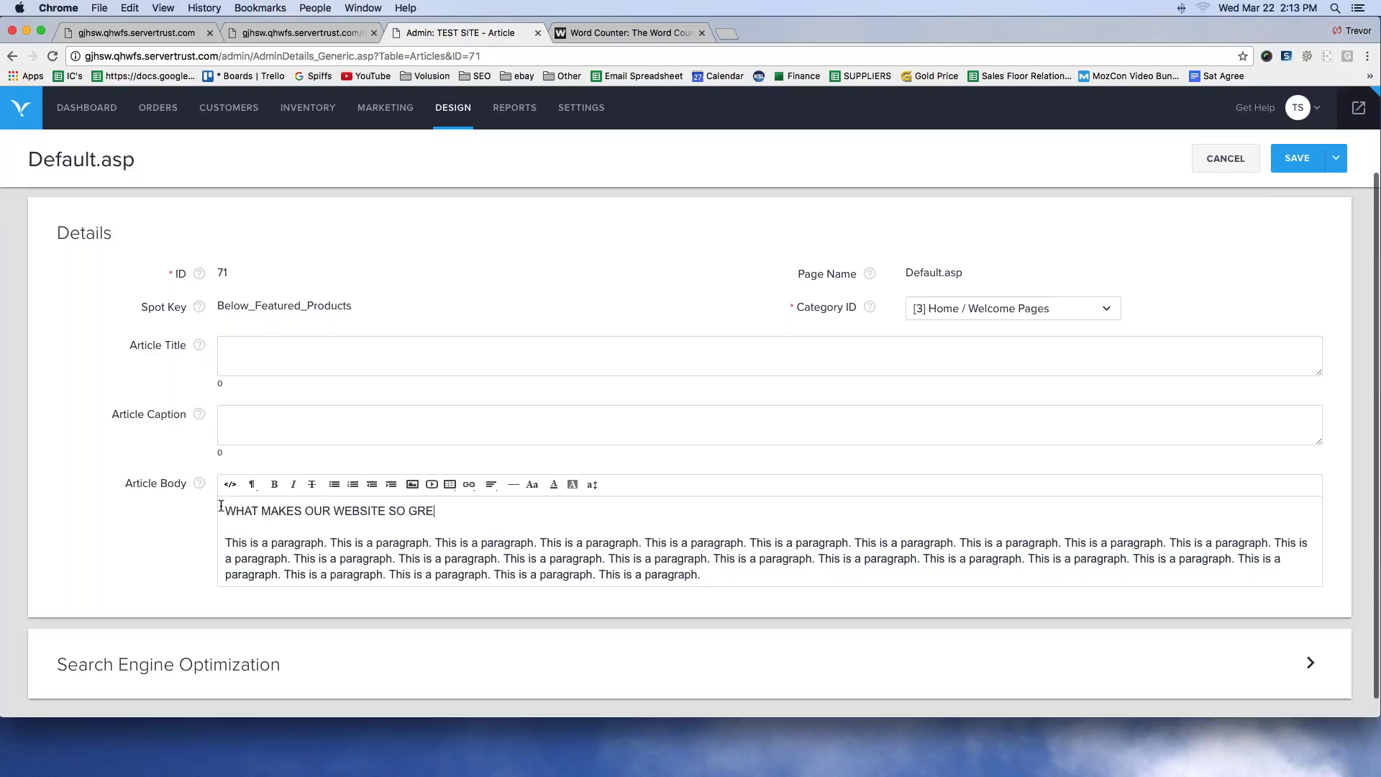
# Make the "WHAT MAKES OUR WEBSITE SO GREAT?!" heading bold and increase its font size.
pyautogui.moveTo(468, 511); pyautogui.dragTo(207, 510)
pyautogui.click(275, 485)
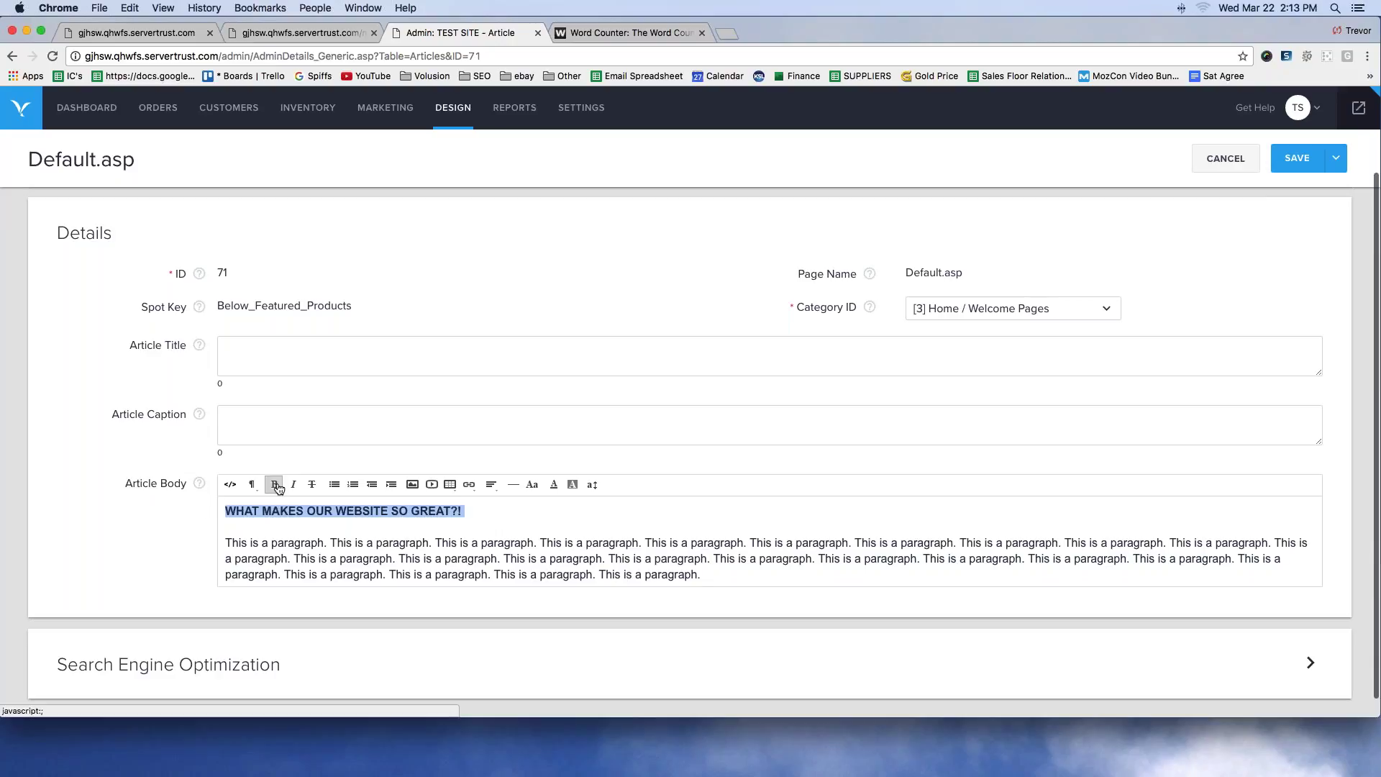
pyautogui.click(594, 485)
pyautogui.click(607, 650)
pyautogui.click(294, 550)
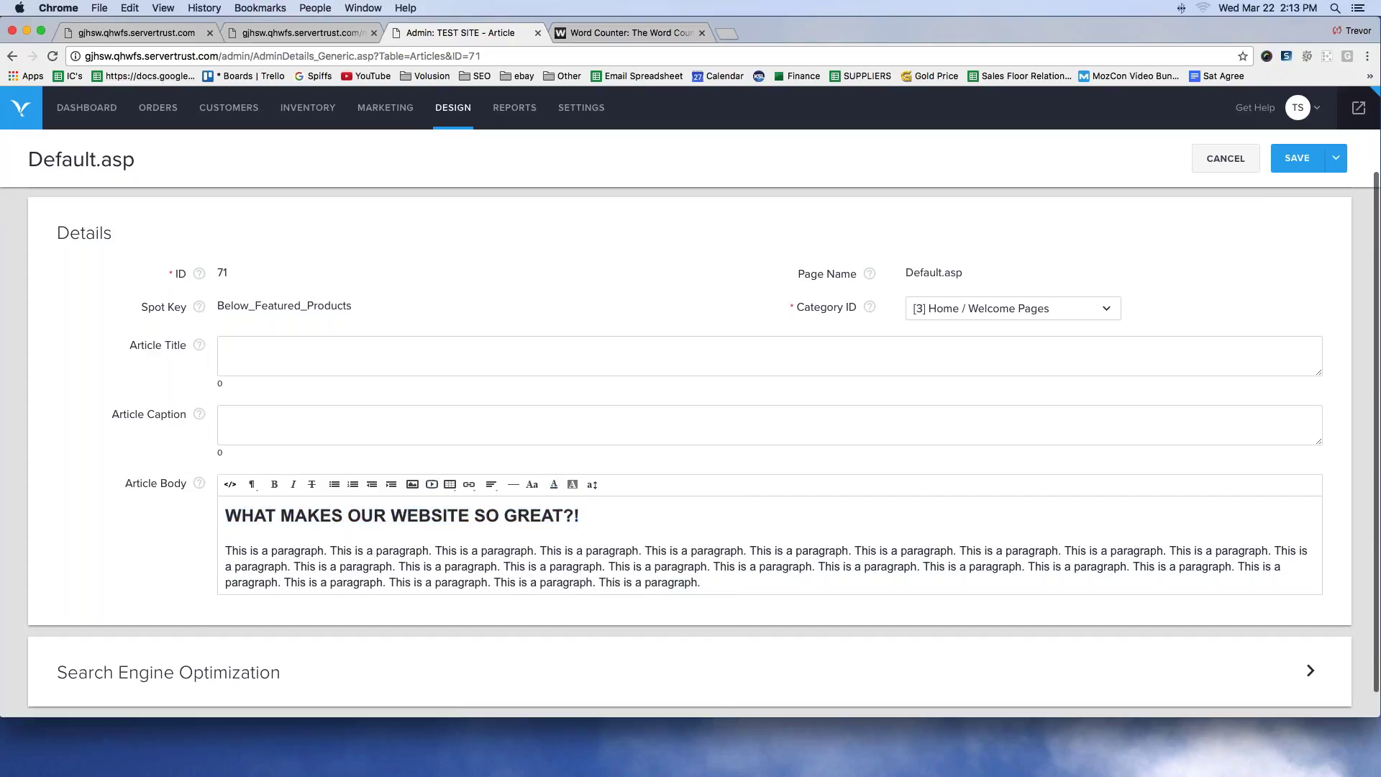
pyautogui.moveTo(703, 582); pyautogui.dragTo(225, 515)
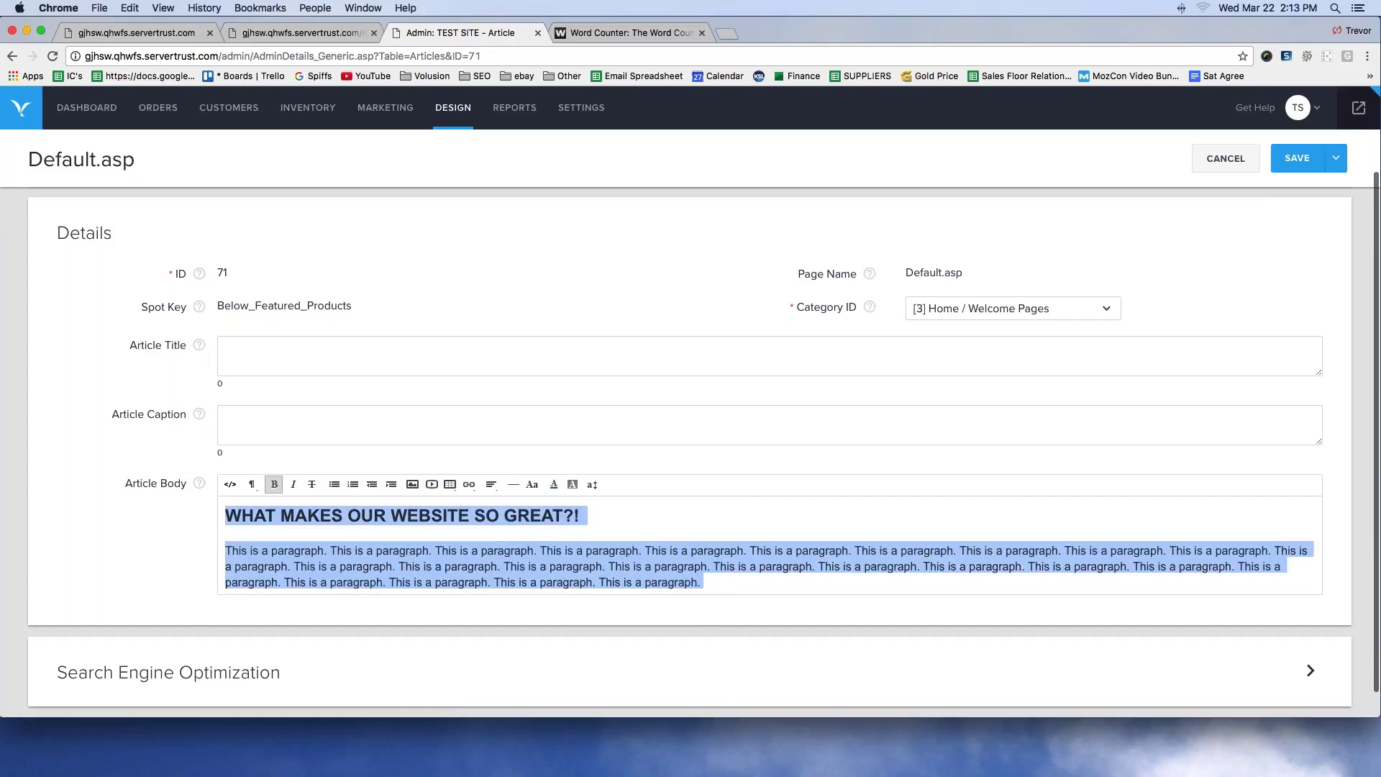
pyautogui.click(185, 532)
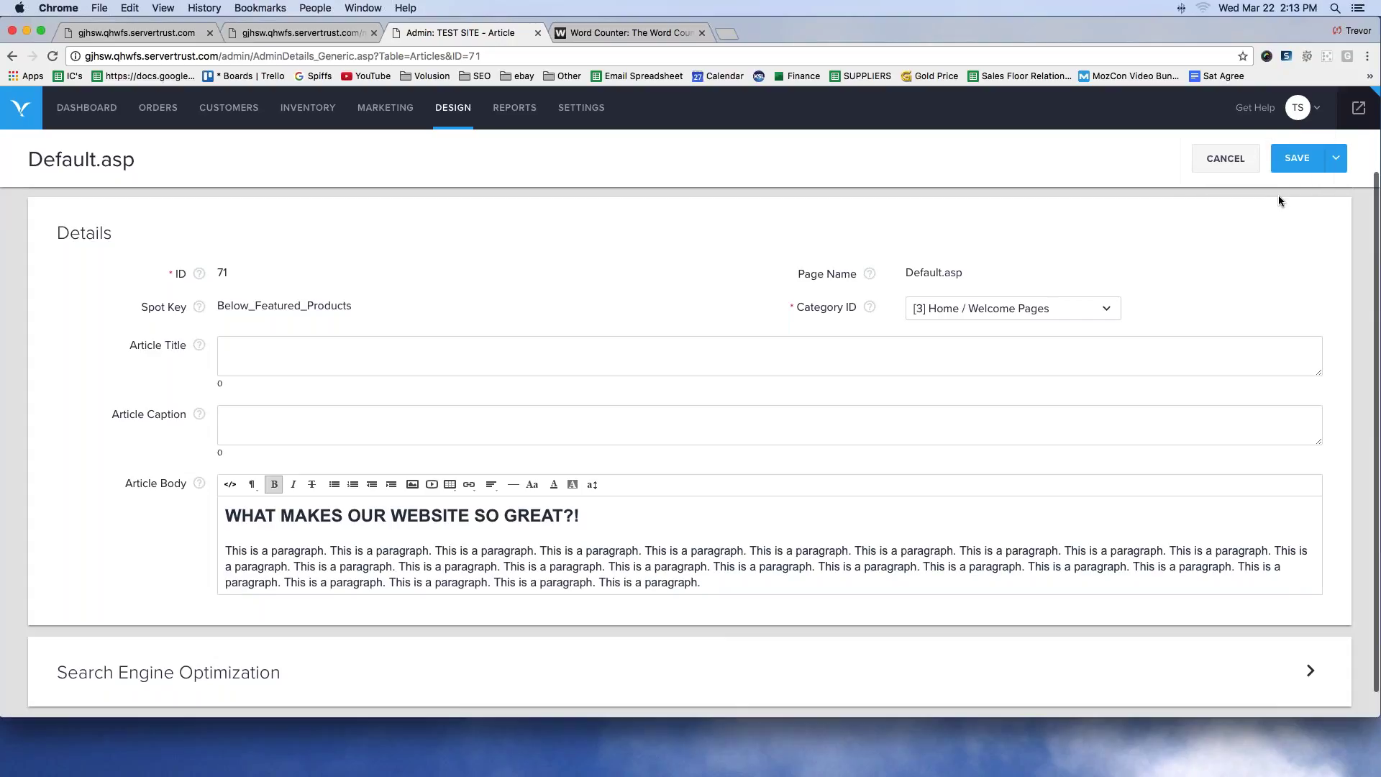
# Save the Below_Featured_Products article and open the live homepage at the content beneath the featured products.
pyautogui.click(1296, 158)
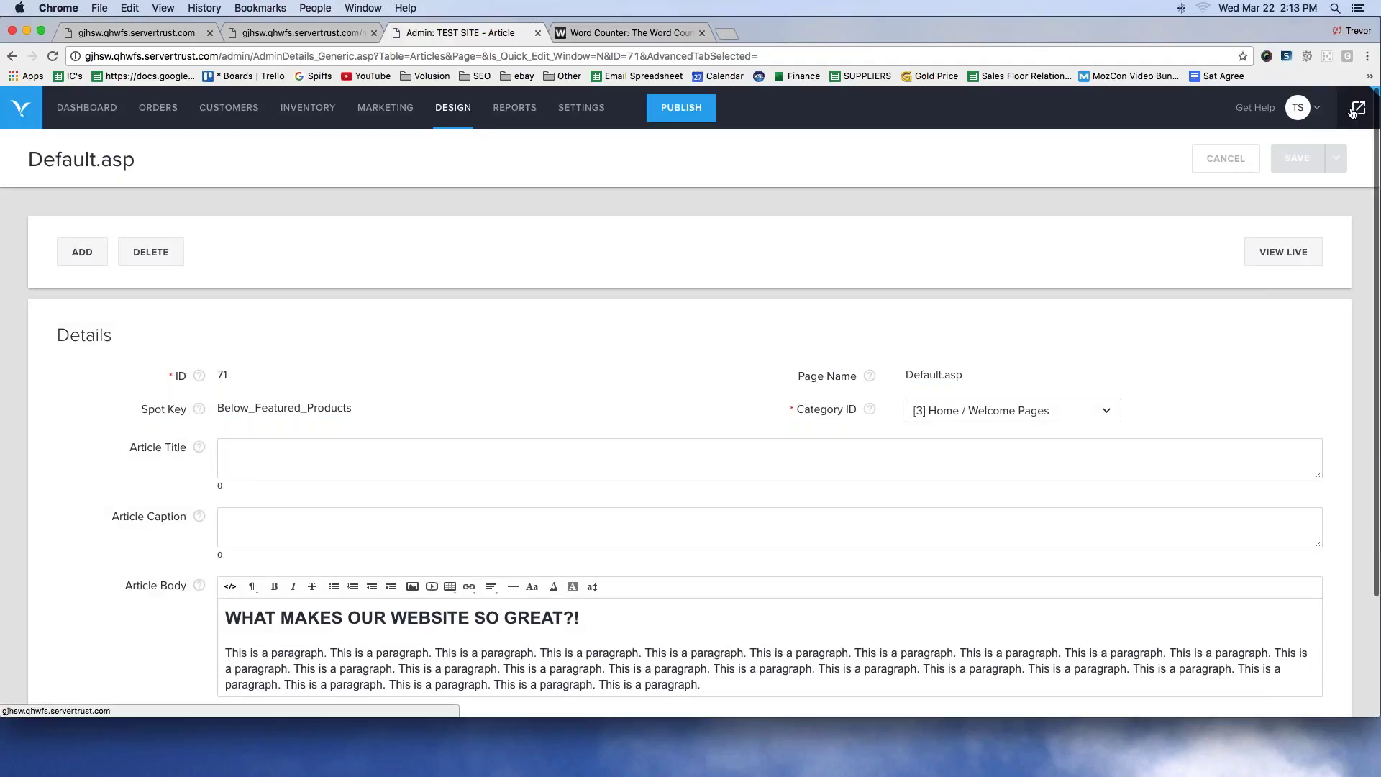
pyautogui.click(1354, 109)
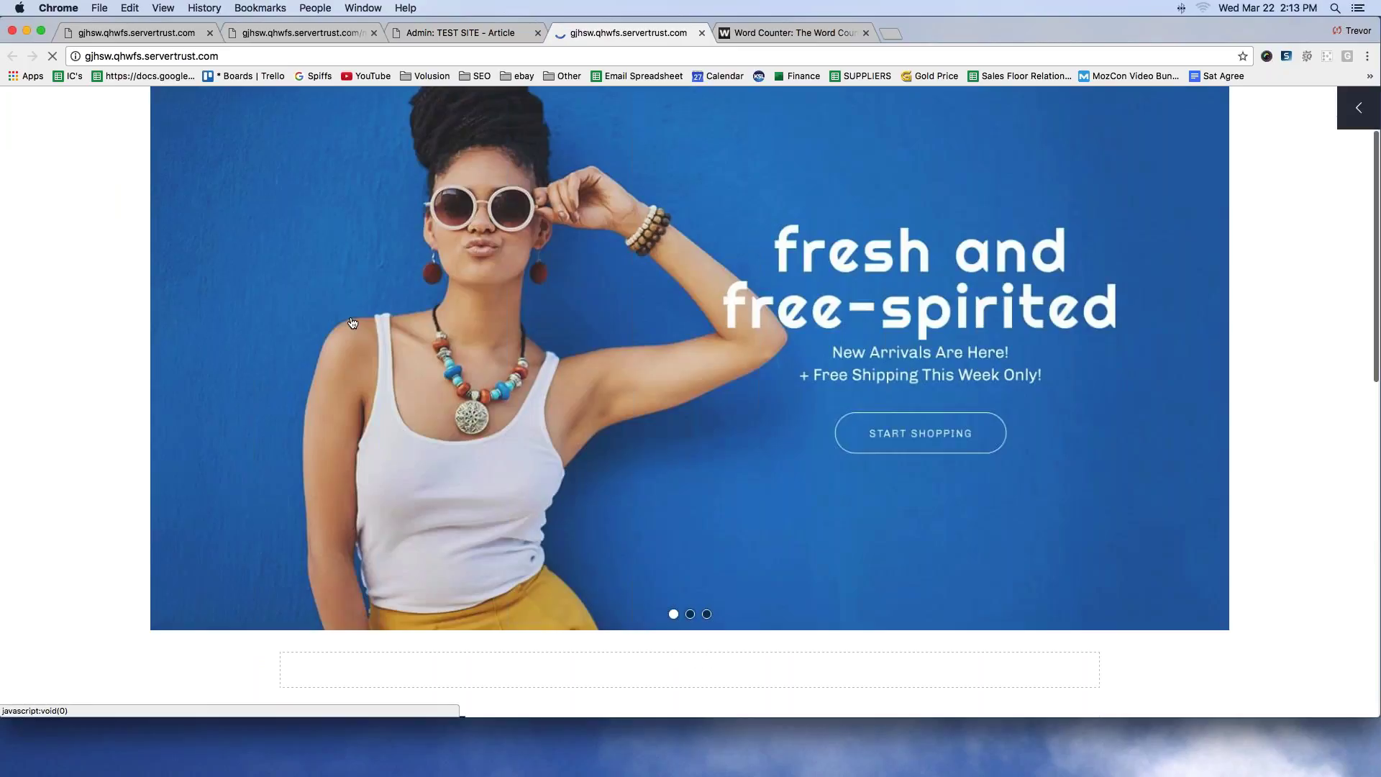
pyautogui.scroll(-7, 352, 323)
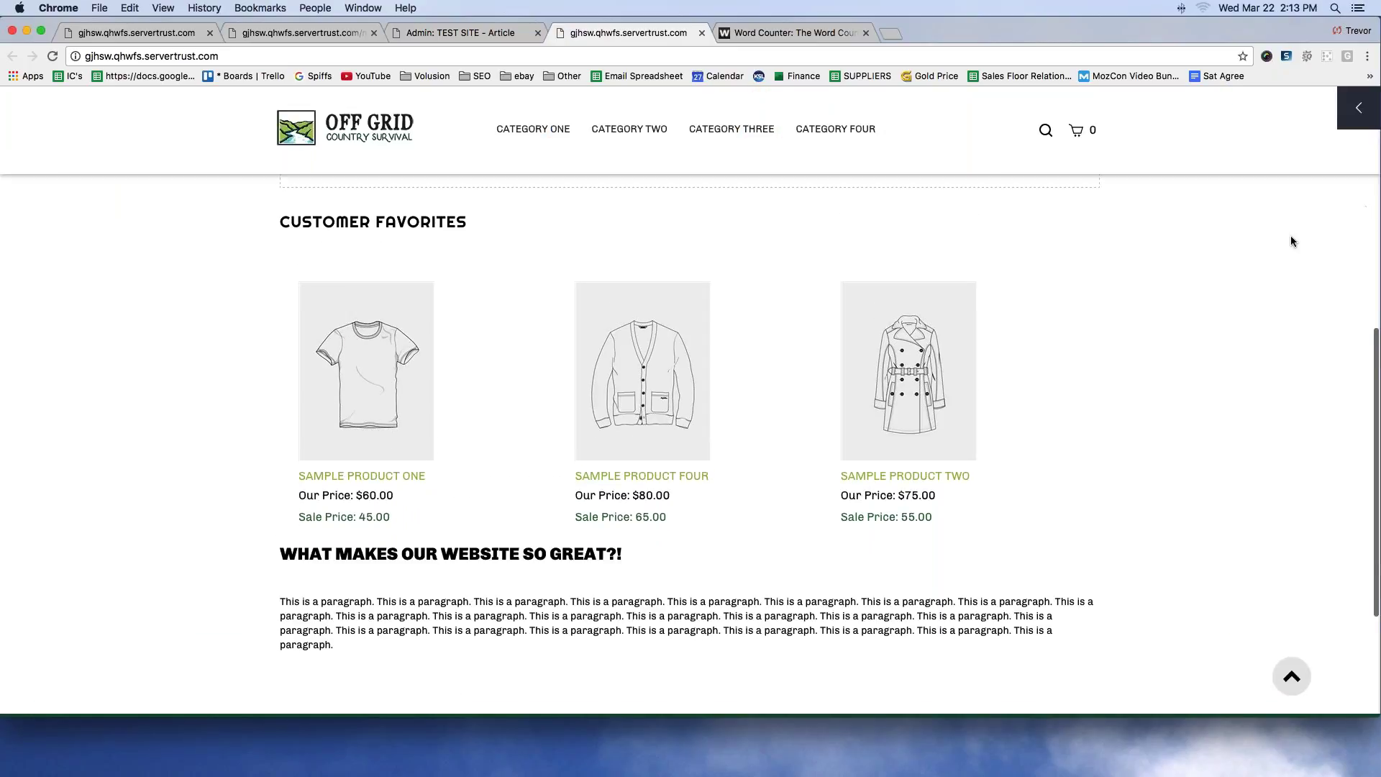
# Circle the Customer Favorites products on the homepage and mark the text section below them with an arrow and a bracket.
pyautogui.moveTo(1067, 256)
pyautogui.mouseDown()
pyautogui.moveTo(658, 217)
pyautogui.moveTo(204, 240)
pyautogui.moveTo(182, 445)
pyautogui.moveTo(376, 530)
pyautogui.moveTo(912, 512)
pyautogui.moveTo(1066, 285)
pyautogui.mouseUp()
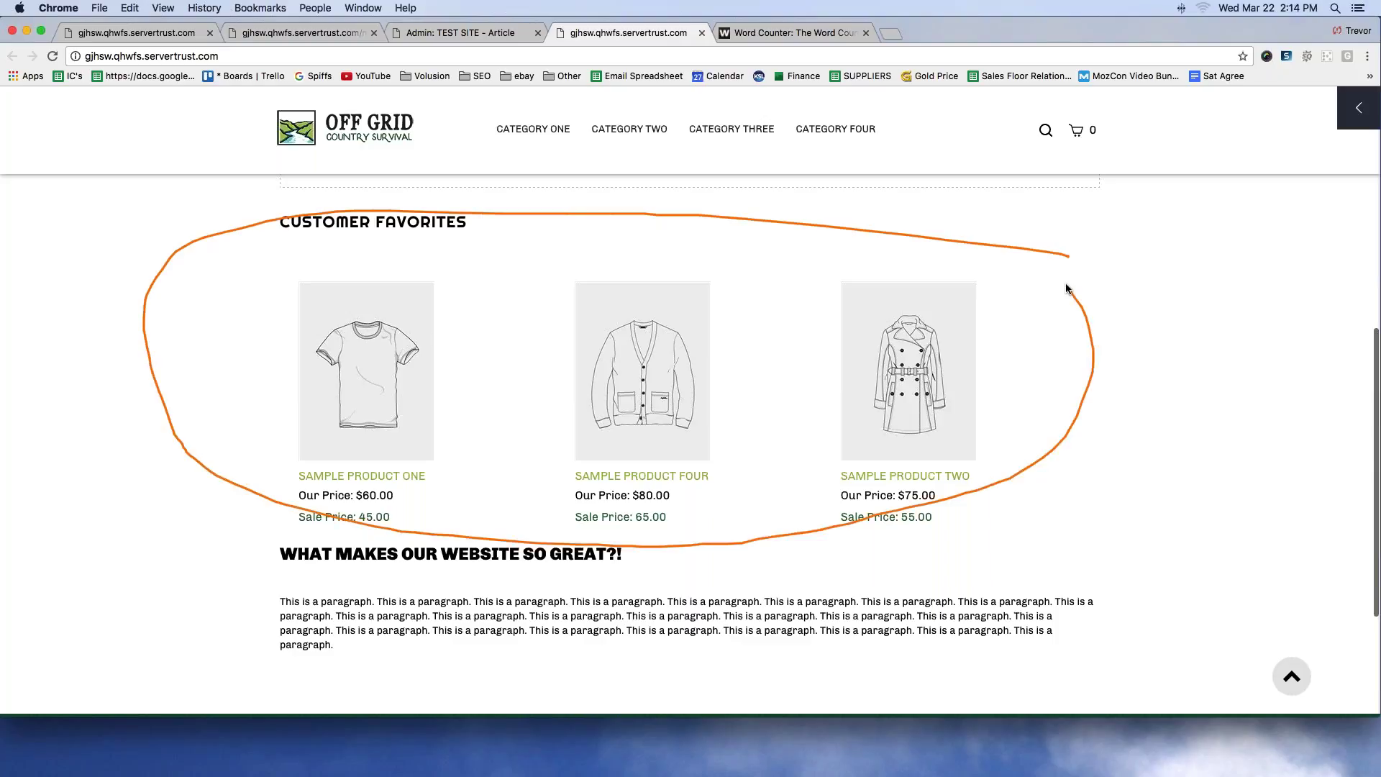
pyautogui.moveTo(153, 545)
pyautogui.mouseDown()
pyautogui.moveTo(207, 576)
pyautogui.moveTo(205, 555)
pyautogui.moveTo(171, 578)
pyautogui.moveTo(205, 554)
pyautogui.mouseUp()
pyautogui.moveTo(282, 535)
pyautogui.mouseDown()
pyautogui.moveTo(250, 541)
pyautogui.moveTo(248, 651)
pyautogui.moveTo(292, 657)
pyautogui.mouseUp()
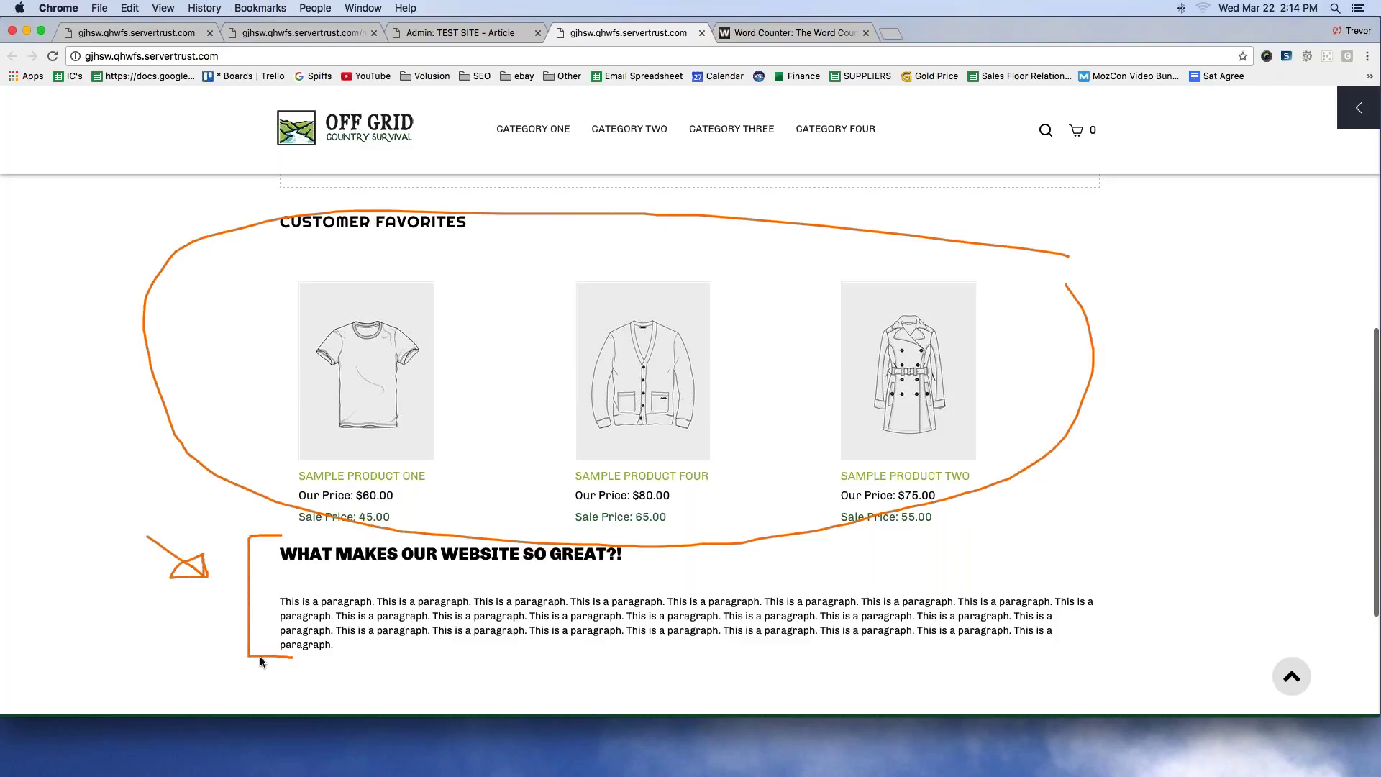
pyautogui.moveTo(143, 600)
pyautogui.mouseDown()
pyautogui.moveTo(161, 629)
pyautogui.moveTo(170, 611)
pyautogui.moveTo(176, 634)
pyautogui.mouseUp()
pyautogui.moveTo(181, 584)
pyautogui.mouseDown()
pyautogui.moveTo(132, 601)
pyautogui.moveTo(180, 642)
pyautogui.moveTo(163, 584)
pyautogui.mouseUp()
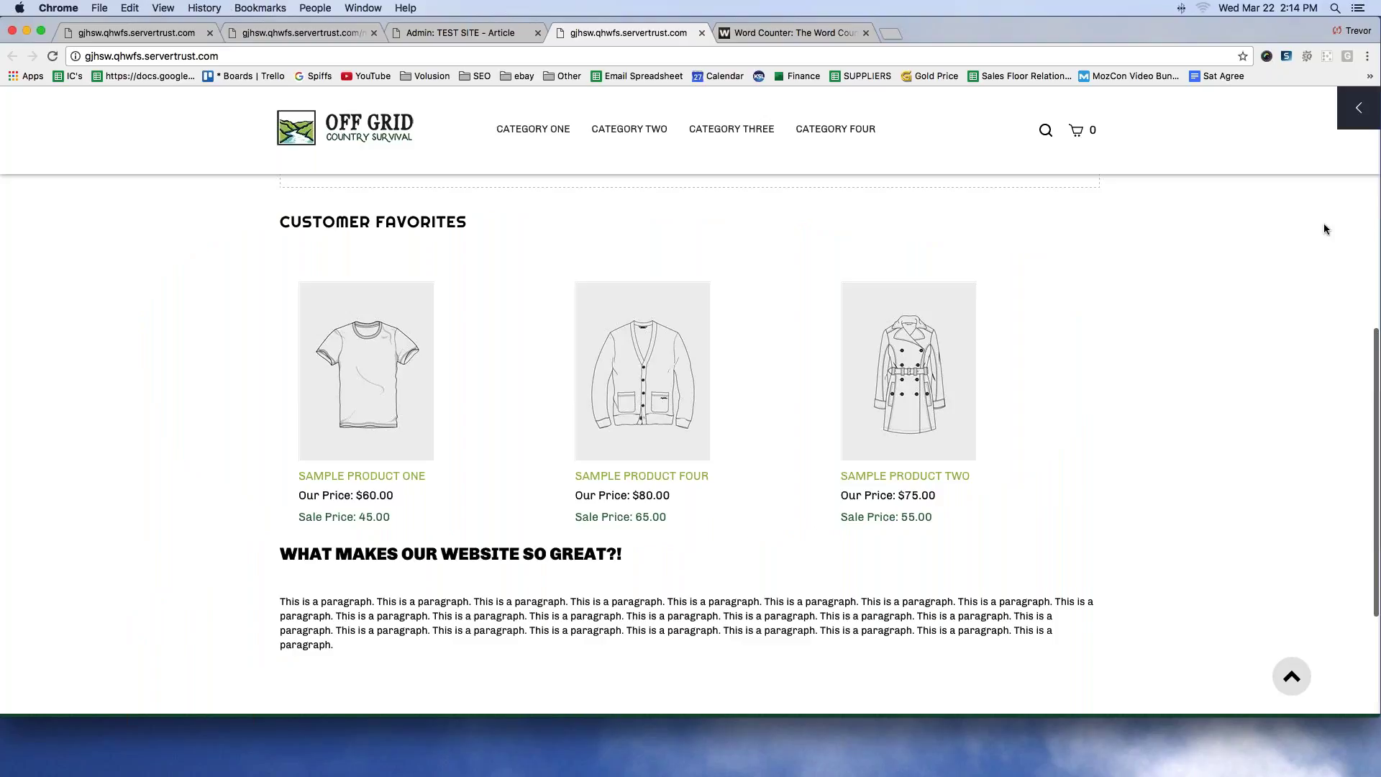
pyautogui.scroll(3, 1269, 235)
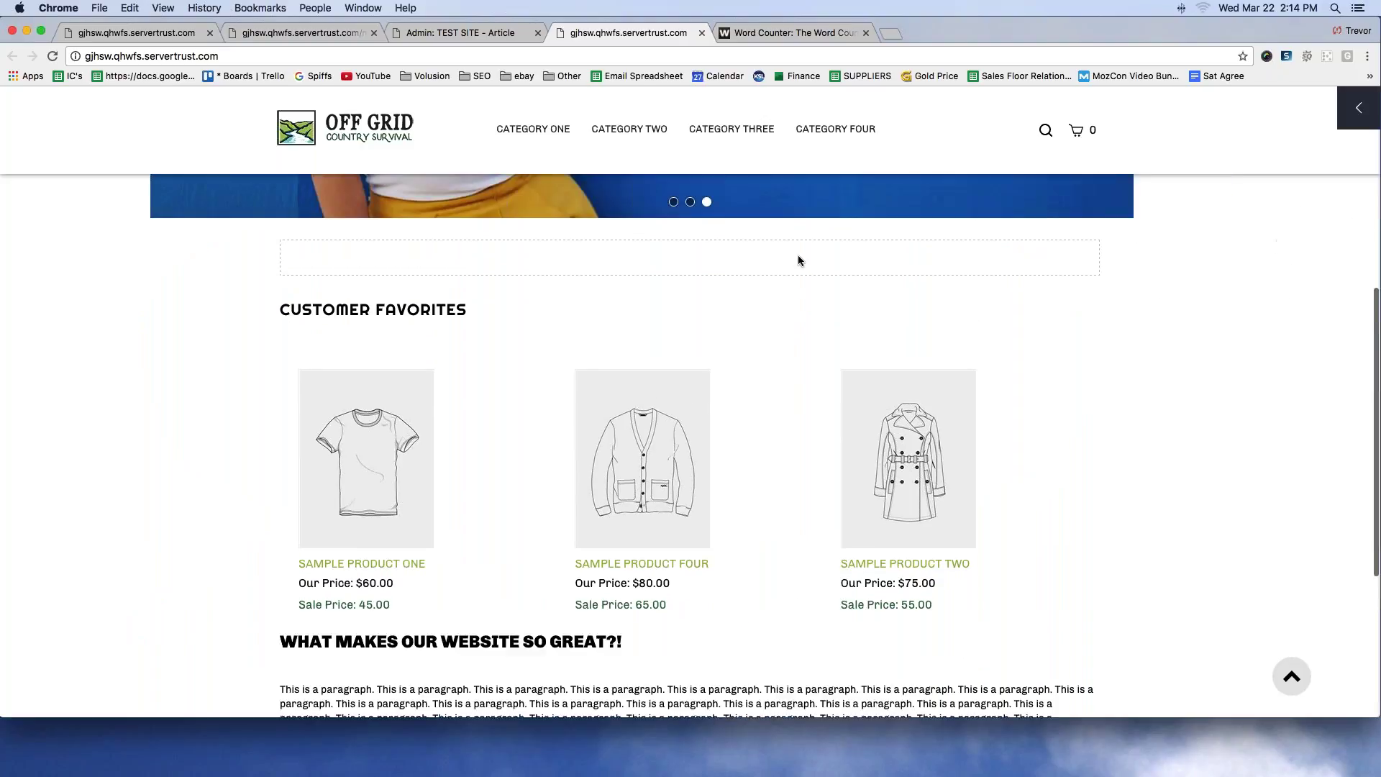
pyautogui.moveTo(1150, 224)
pyautogui.mouseDown()
pyautogui.moveTo(349, 226)
pyautogui.moveTo(246, 277)
pyautogui.moveTo(482, 303)
pyautogui.moveTo(973, 299)
pyautogui.moveTo(1137, 271)
pyautogui.moveTo(1129, 237)
pyautogui.mouseUp()
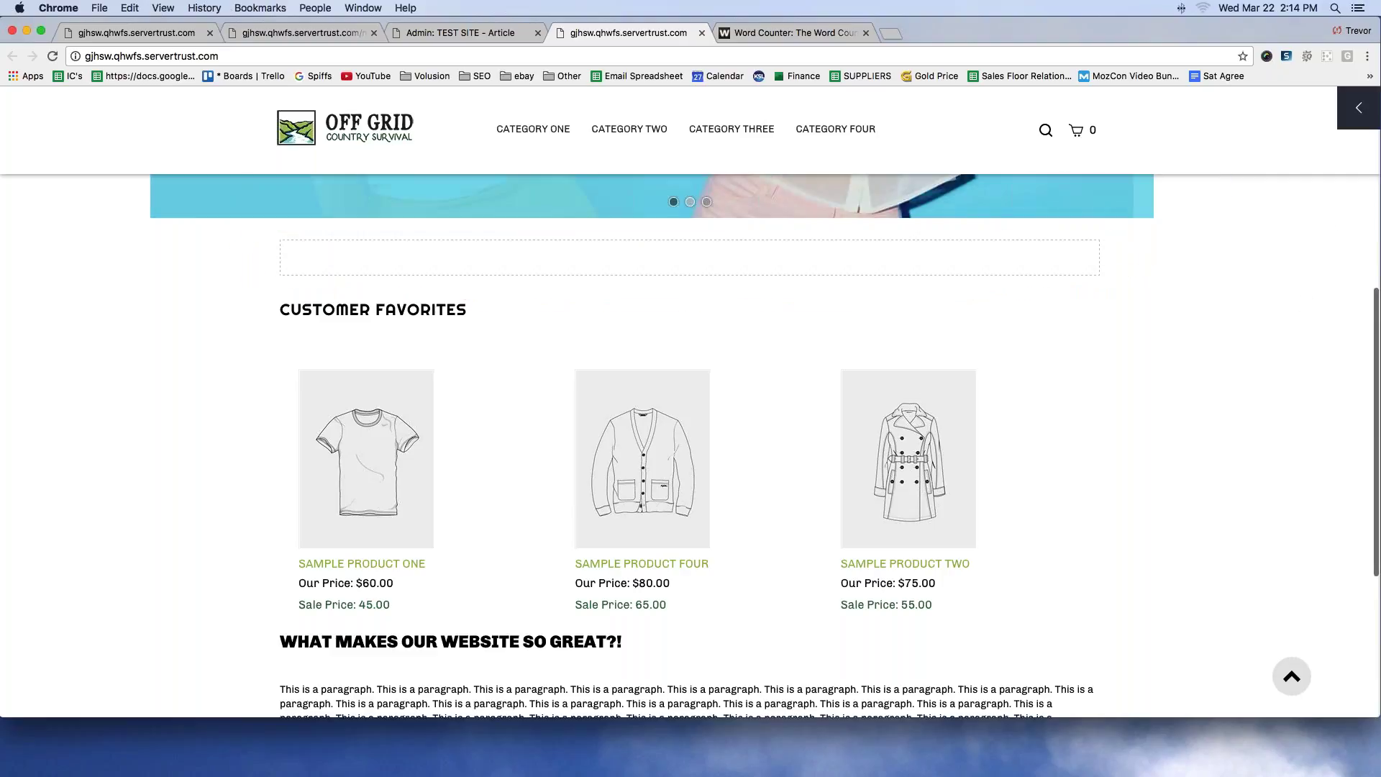
# Circle the store logo and bracket the slideshow image on the homepage.
pyautogui.scroll(3, 149, 310)
pyautogui.scroll(5, 150, 309)
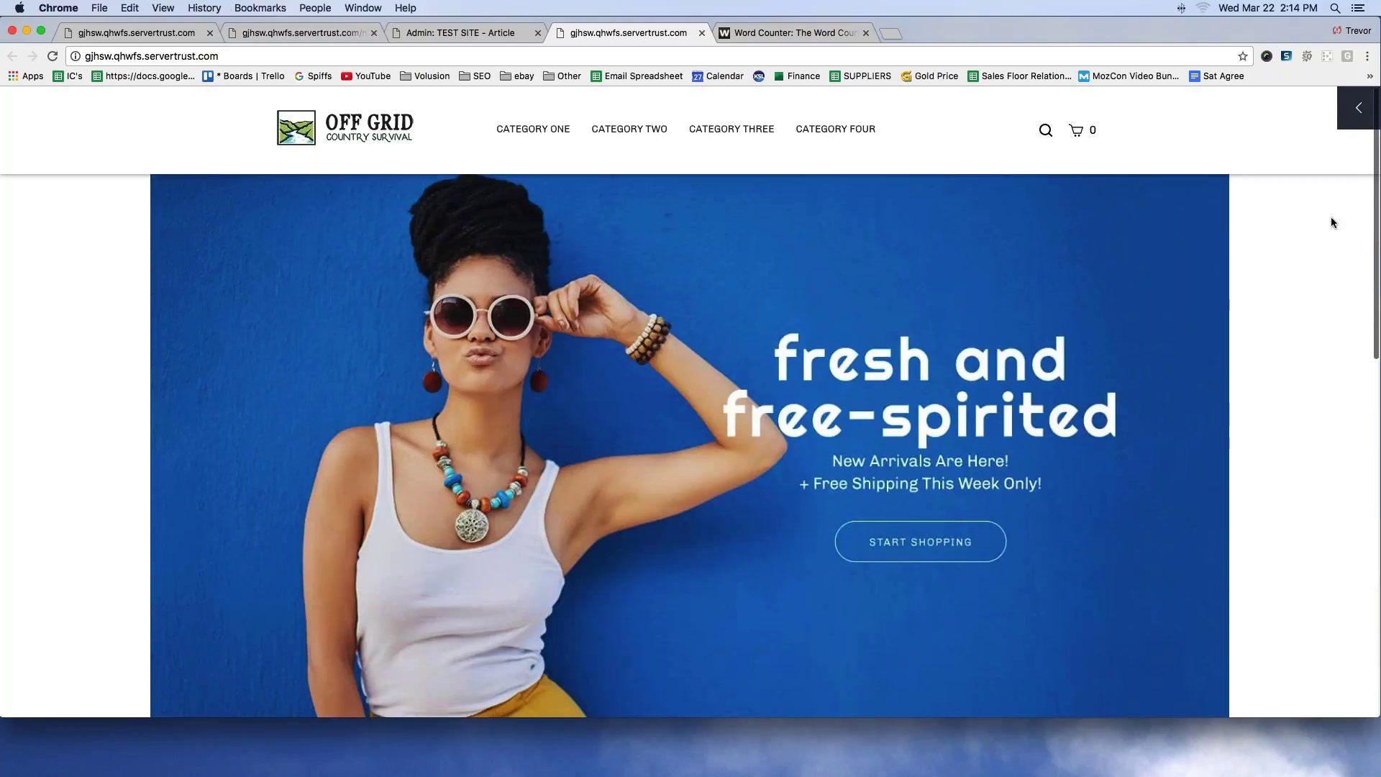
pyautogui.moveTo(407, 108)
pyautogui.mouseDown()
pyautogui.moveTo(227, 137)
pyautogui.moveTo(425, 102)
pyautogui.mouseUp()
pyautogui.moveTo(146, 179); pyautogui.dragTo(104, 459)
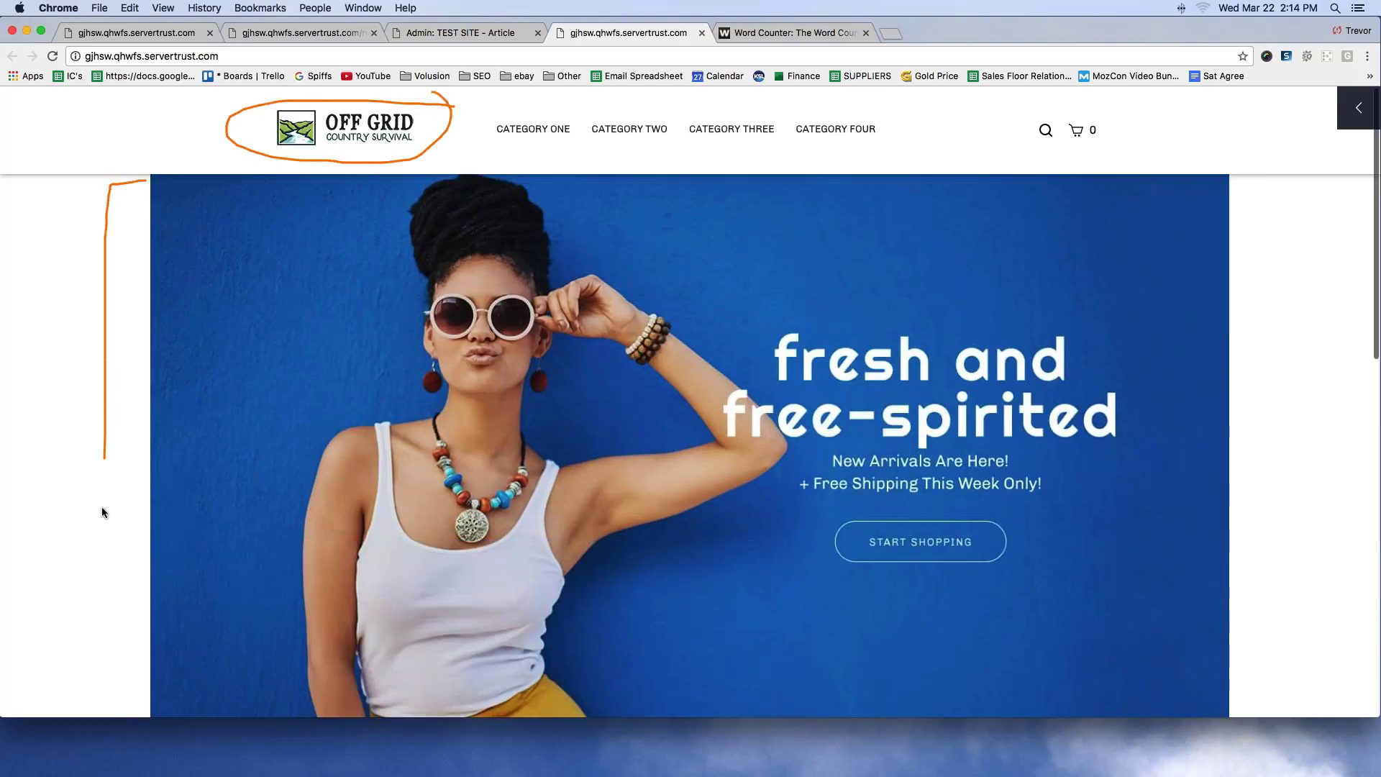
pyautogui.moveTo(156, 556); pyautogui.dragTo(157, 555)
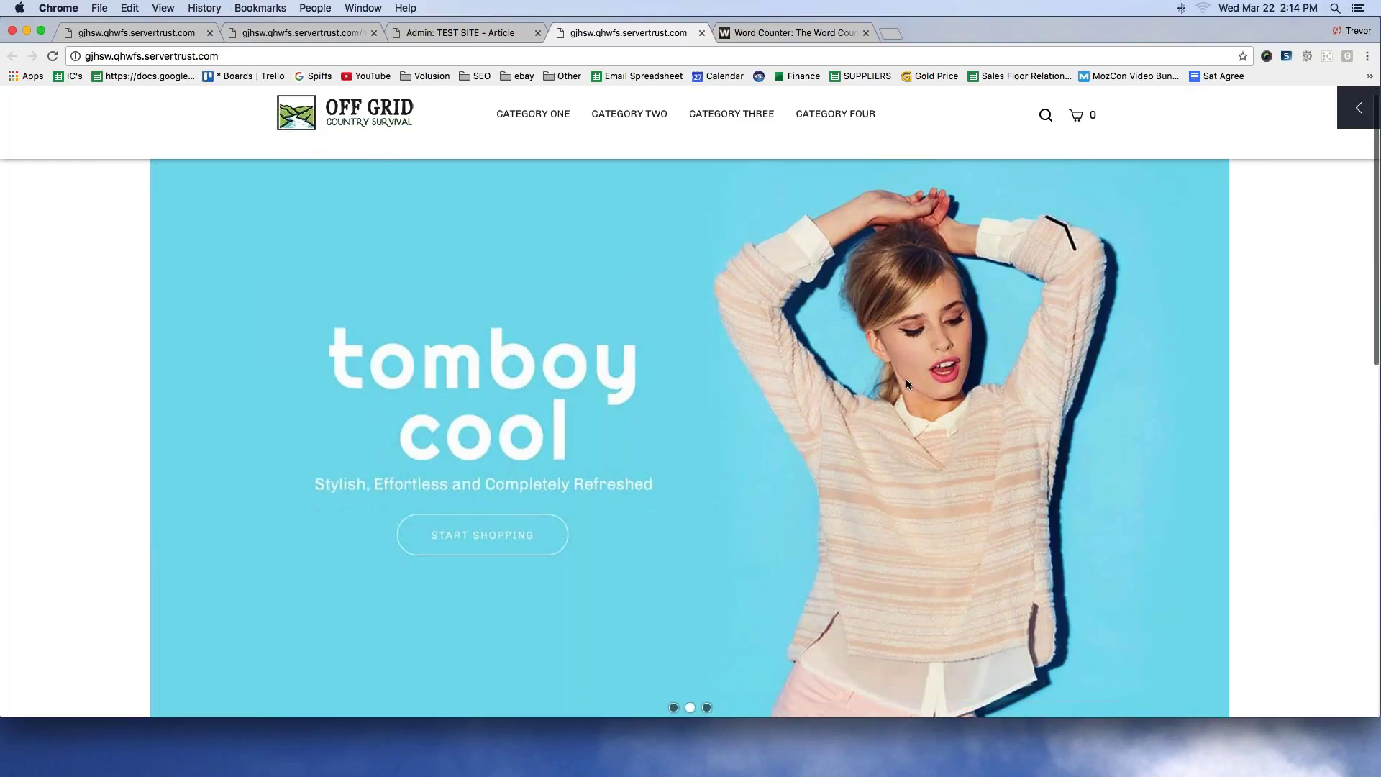
# Circle the Customer Favorites section again, draw an arrow toward the "WHAT MAKES OUR WEBSITE SO GREAT?!" section, and clear the drawings.
pyautogui.scroll(-7, 905, 378)
pyautogui.moveTo(961, 318)
pyautogui.mouseDown()
pyautogui.moveTo(299, 310)
pyautogui.moveTo(415, 581)
pyautogui.moveTo(935, 589)
pyautogui.mouseUp()
pyautogui.moveTo(1083, 533); pyautogui.dragTo(982, 276)
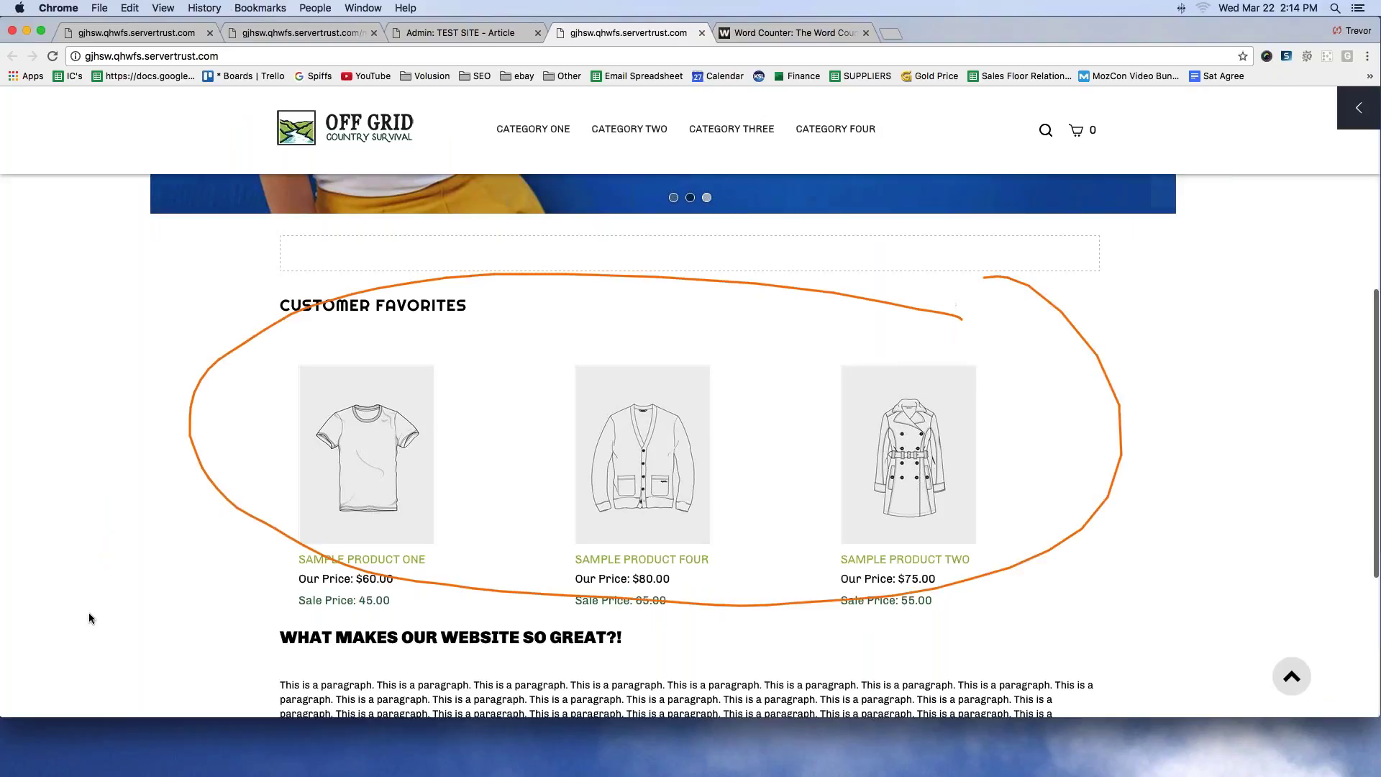
pyautogui.moveTo(92, 613)
pyautogui.mouseDown()
pyautogui.moveTo(214, 675)
pyautogui.moveTo(204, 649)
pyautogui.mouseUp()
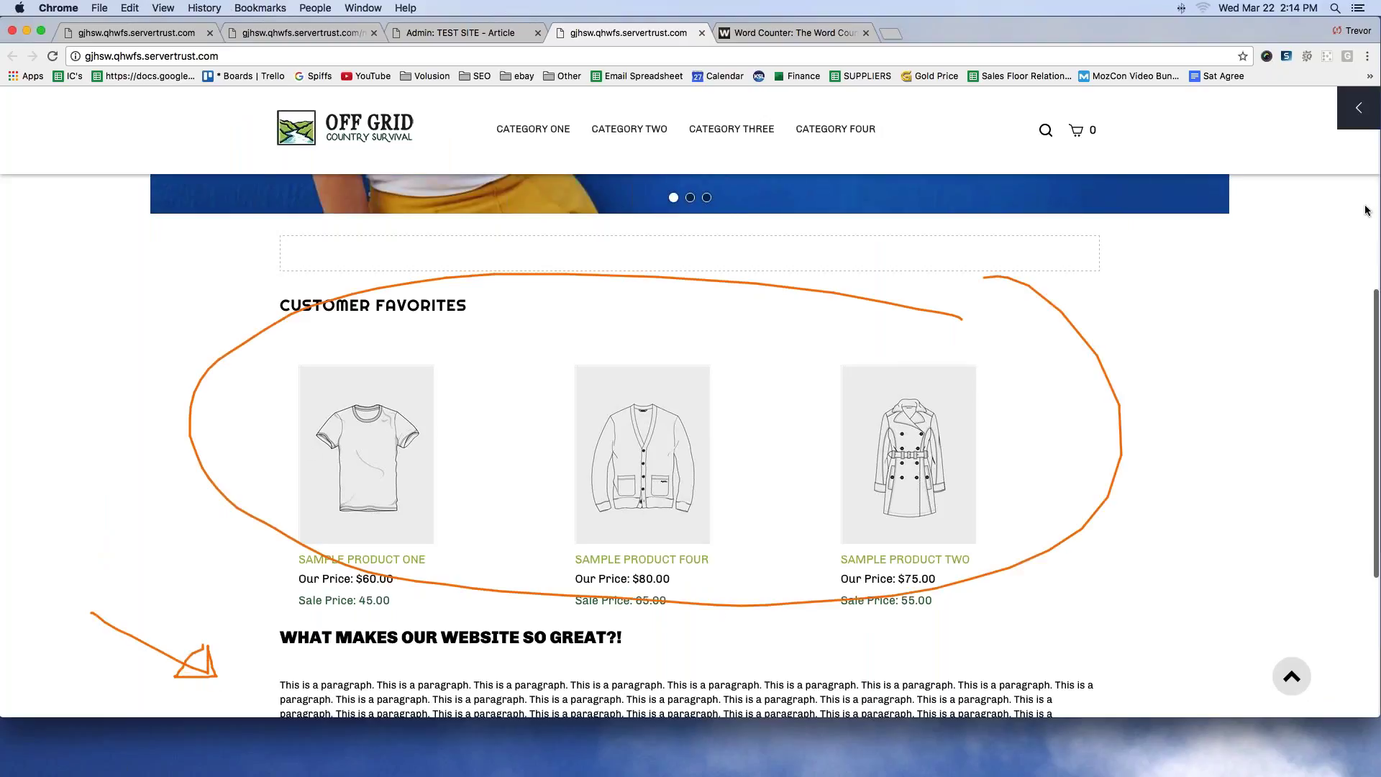
pyautogui.click(1295, 301)
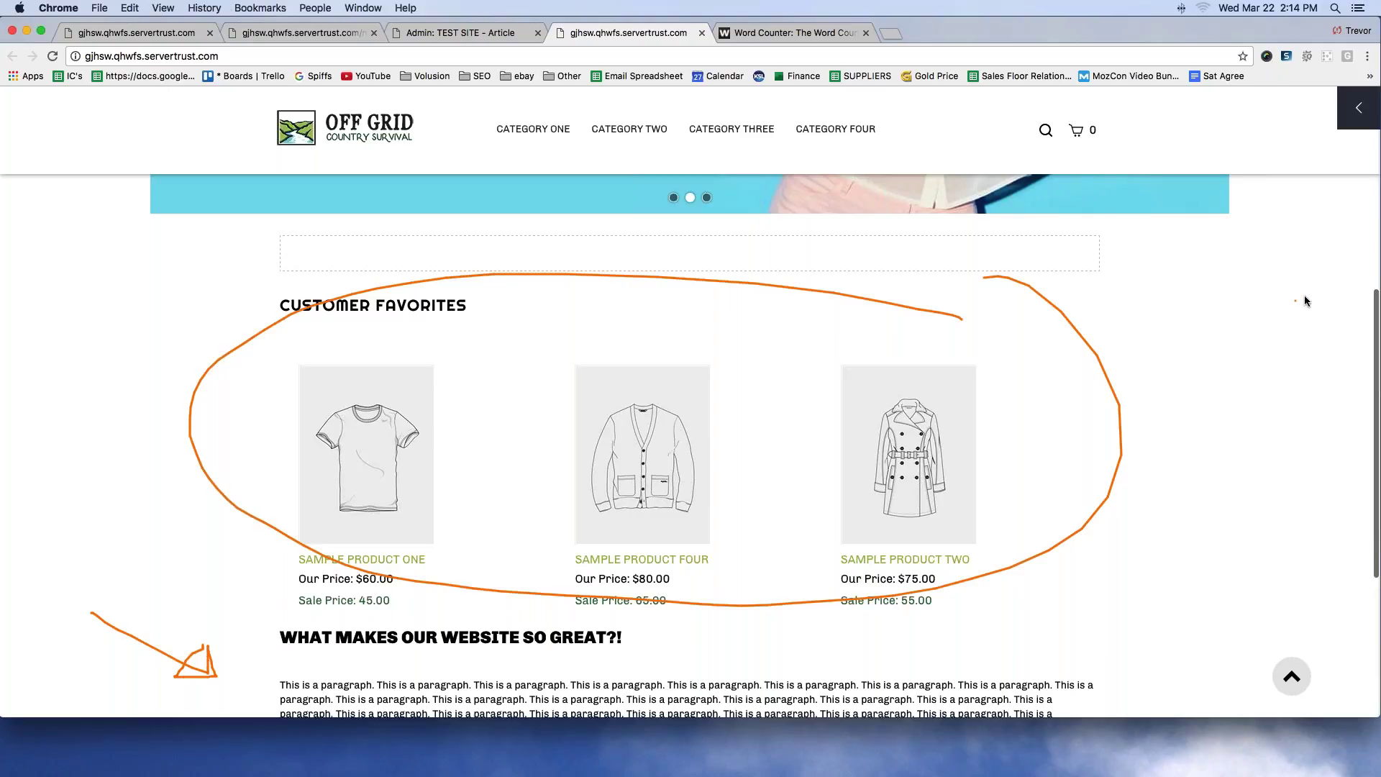
pyautogui.press('Escape')
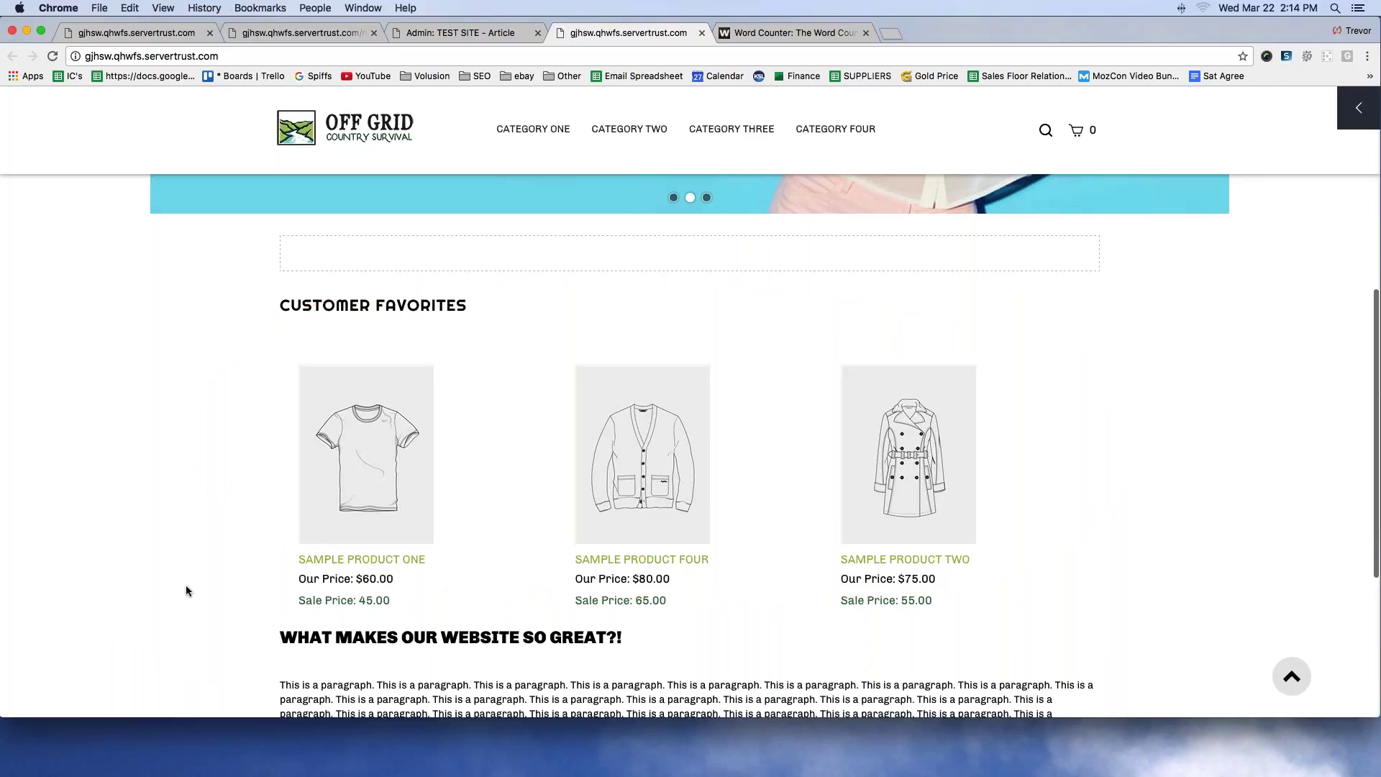
# Examine the homepage's heading and paragraph section and the footer beneath it.
pyautogui.moveTo(1378, 312); pyautogui.dragTo(1367, 374)
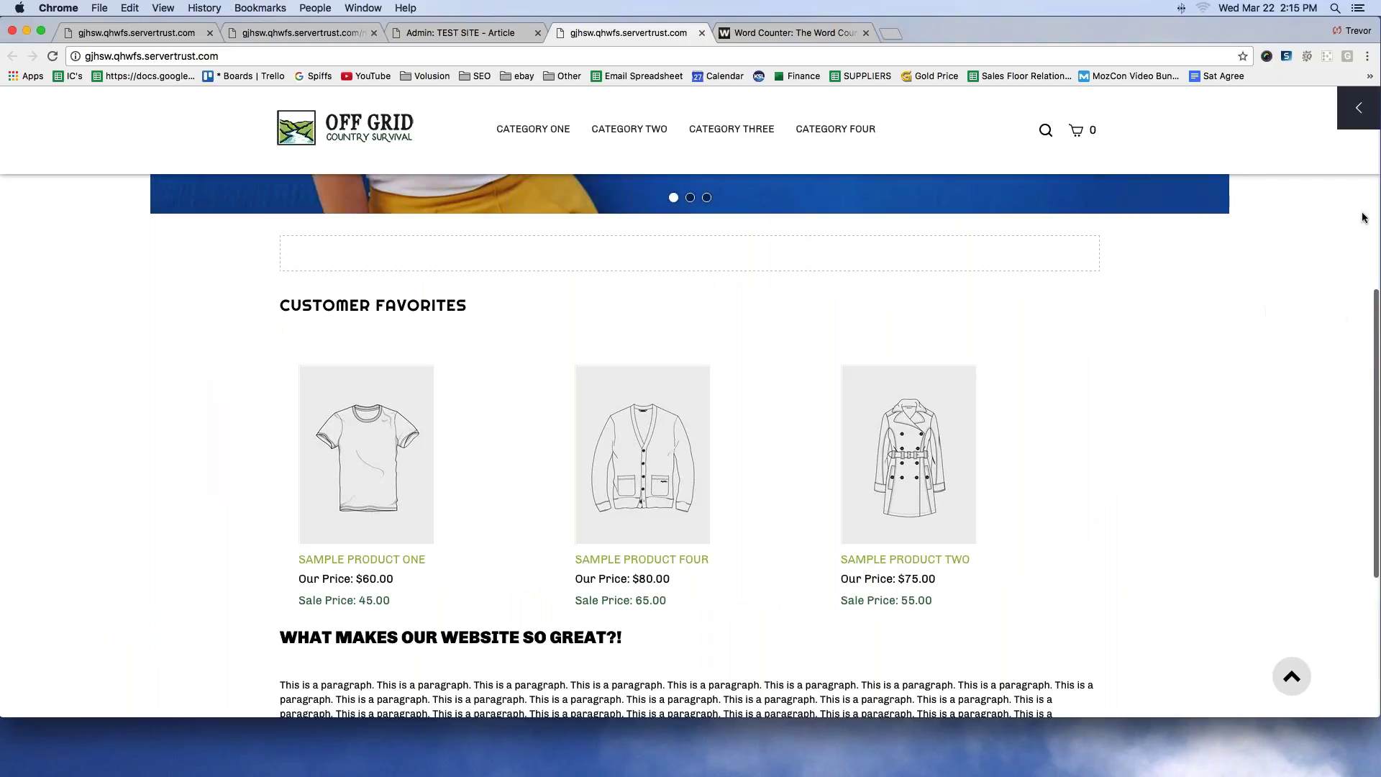
pyautogui.scroll(-1, 562, 361)
pyautogui.scroll(-5, 562, 361)
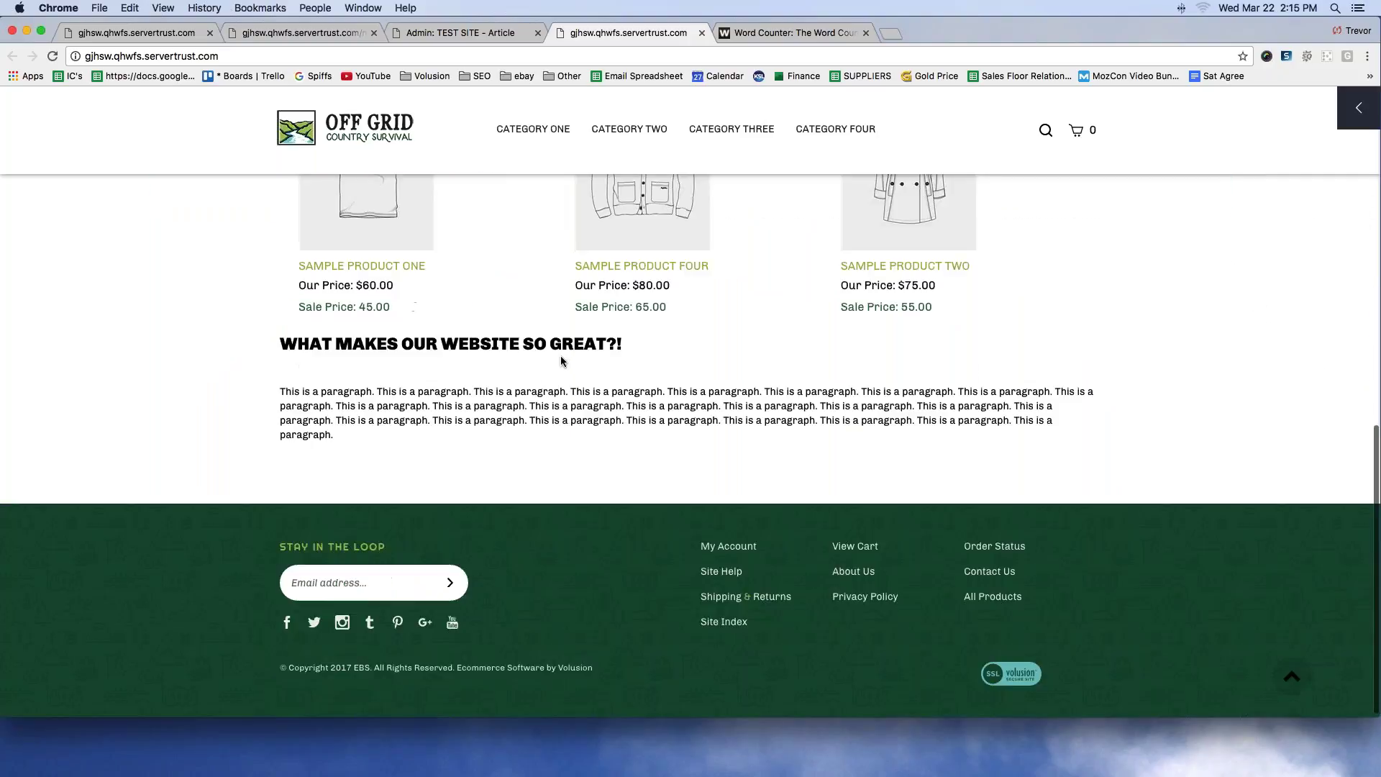
pyautogui.scroll(2, 563, 360)
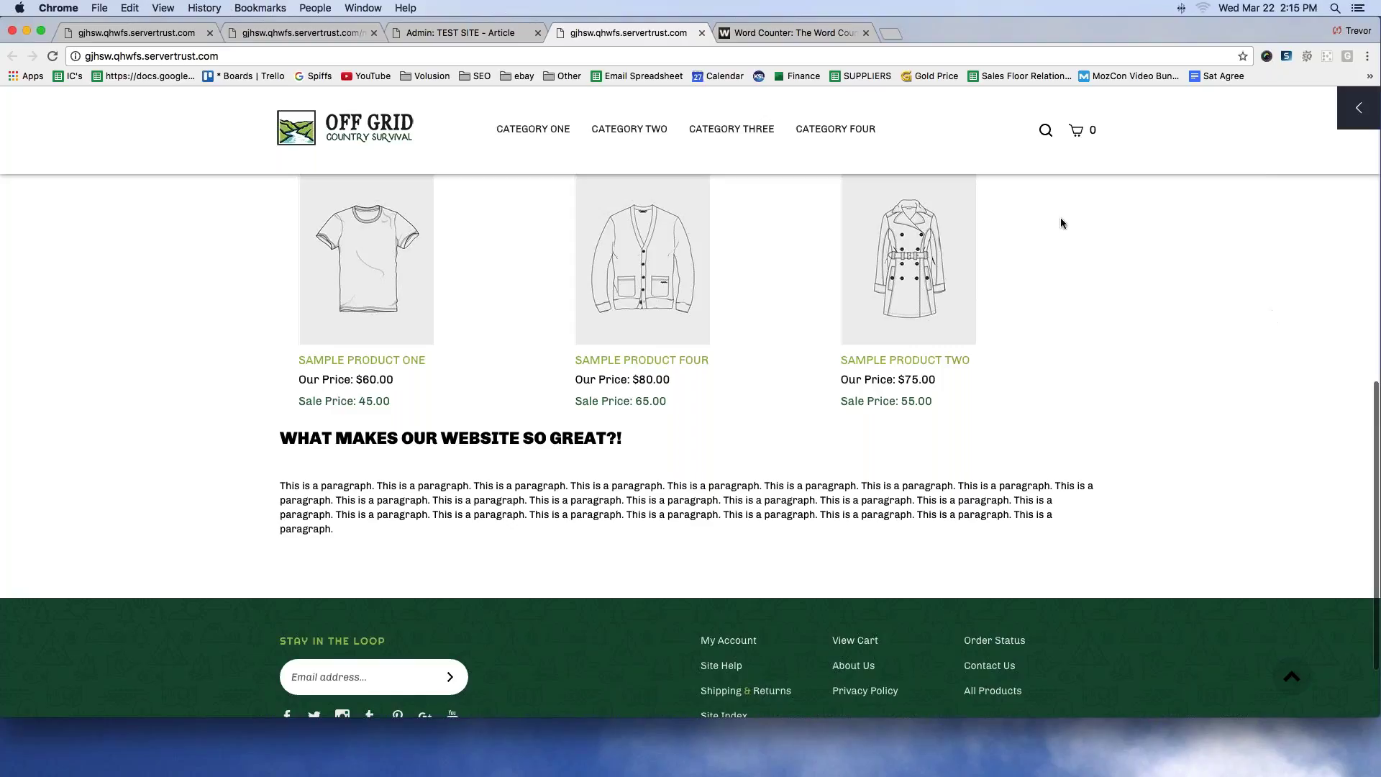
# Return to the store admin and reopen the Below_Featured_Products article, ID 71, from the Site Content articles.
pyautogui.click(464, 34)
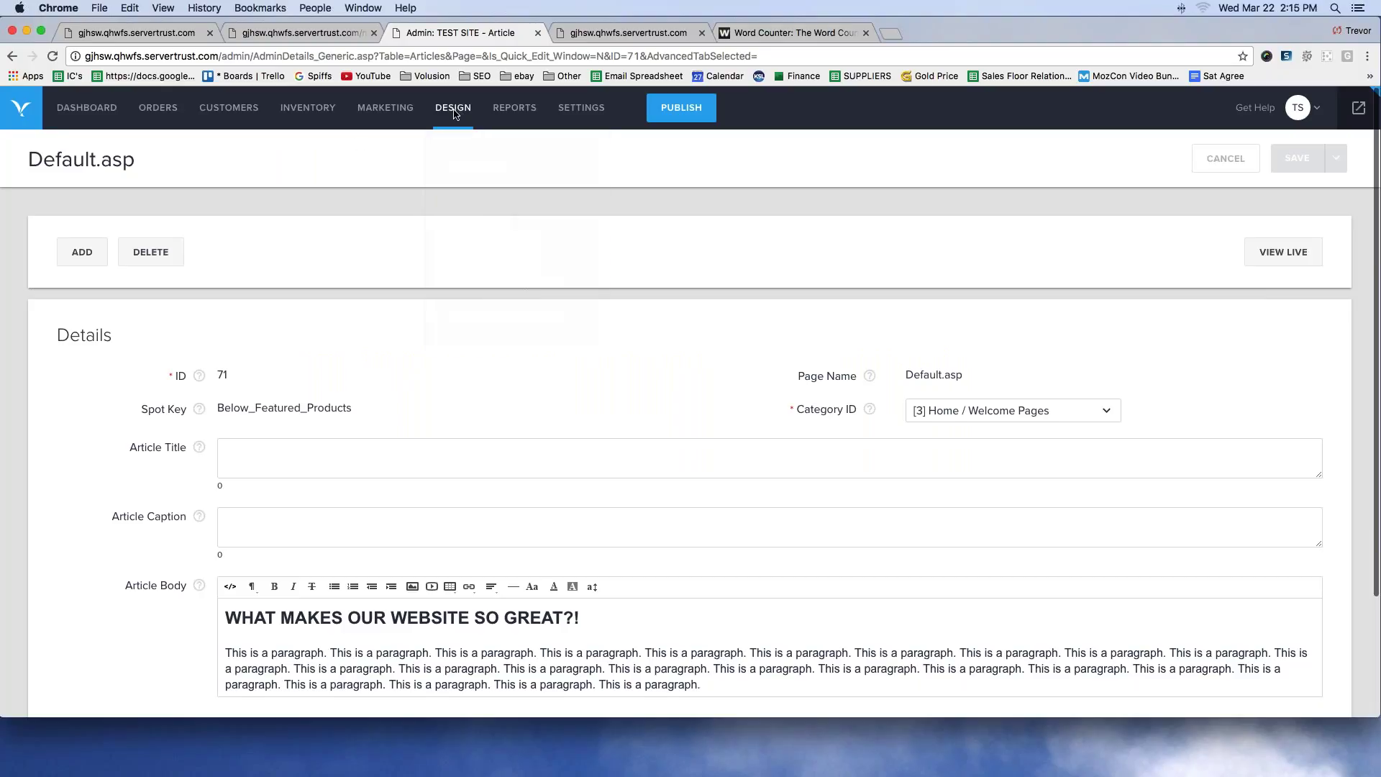
pyautogui.click(108, 109)
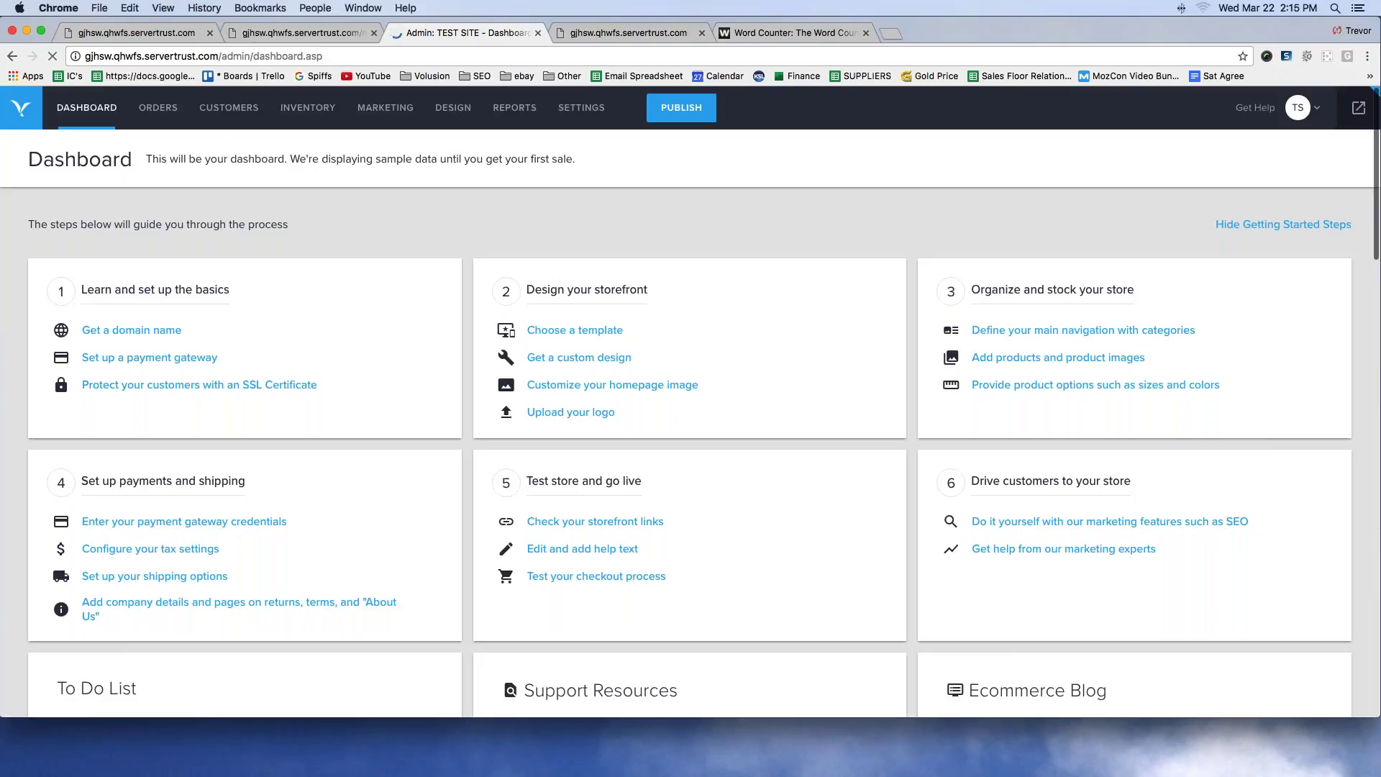
pyautogui.moveTo(454, 115)
pyautogui.click(468, 216)
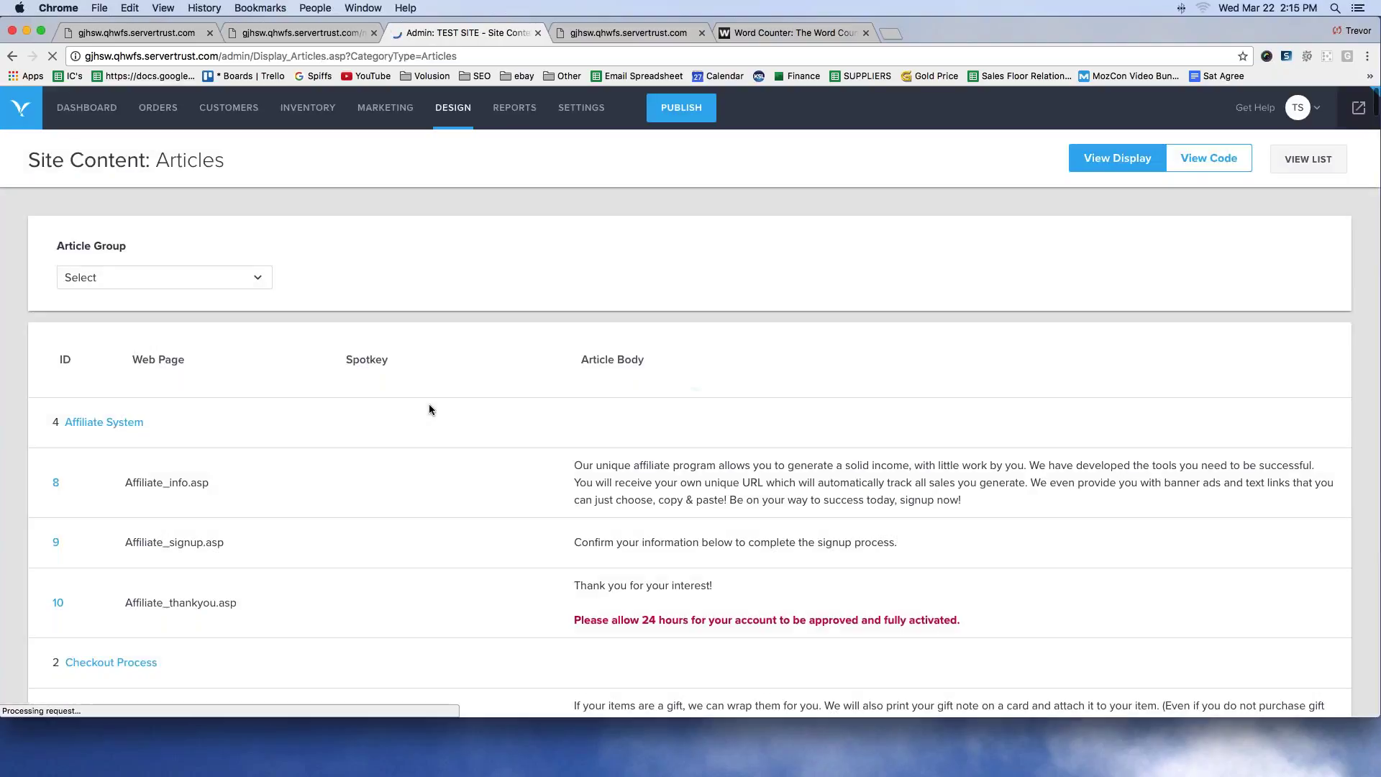
pyautogui.scroll(-10, 429, 410)
pyautogui.scroll(-15, 428, 408)
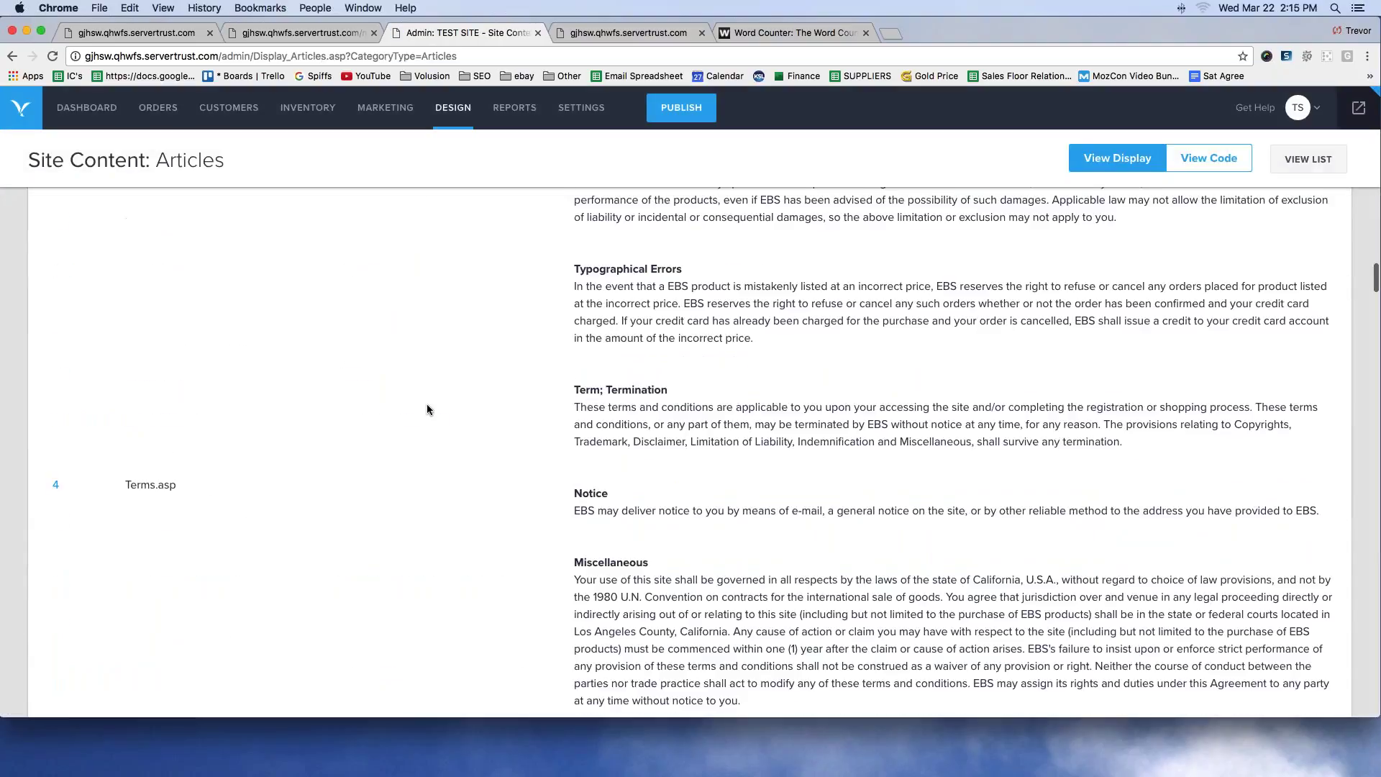
pyautogui.scroll(-5, 427, 410)
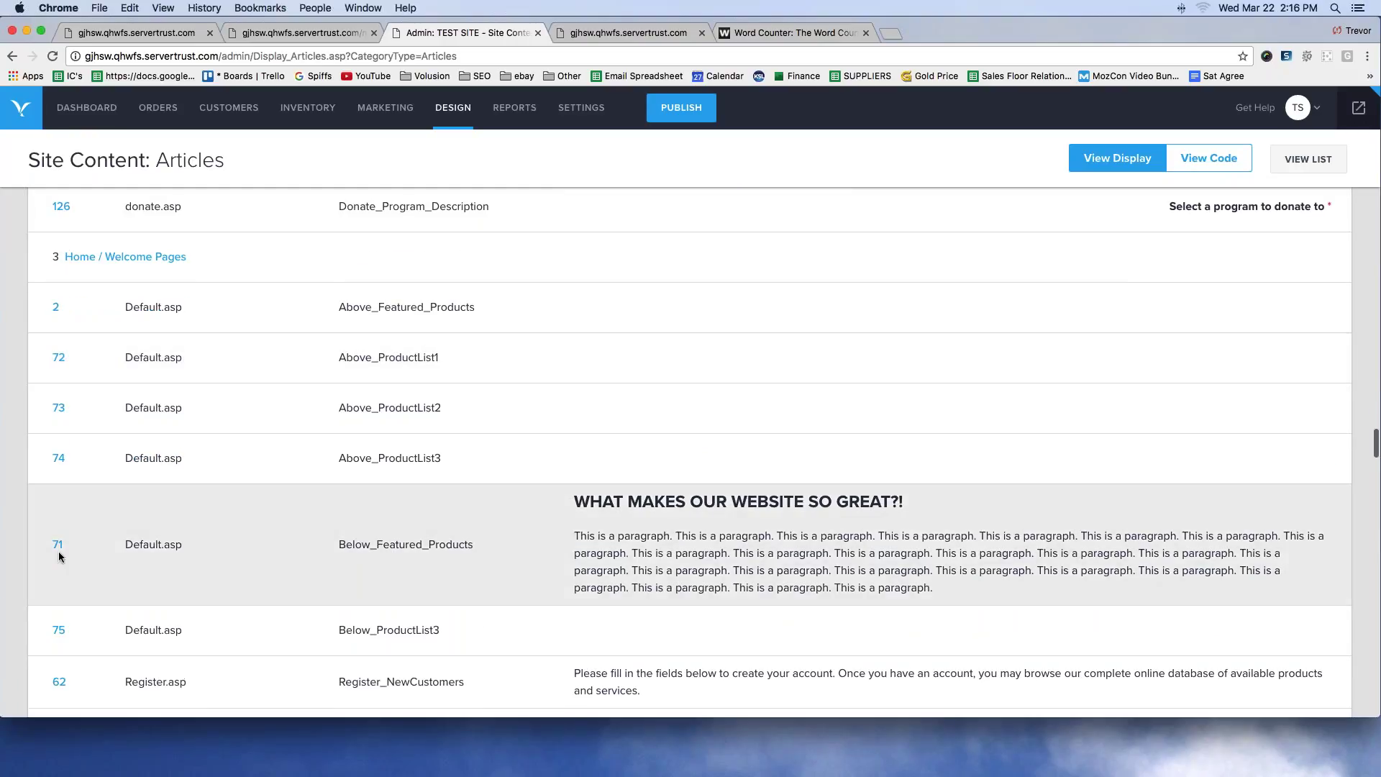
pyautogui.click(57, 545)
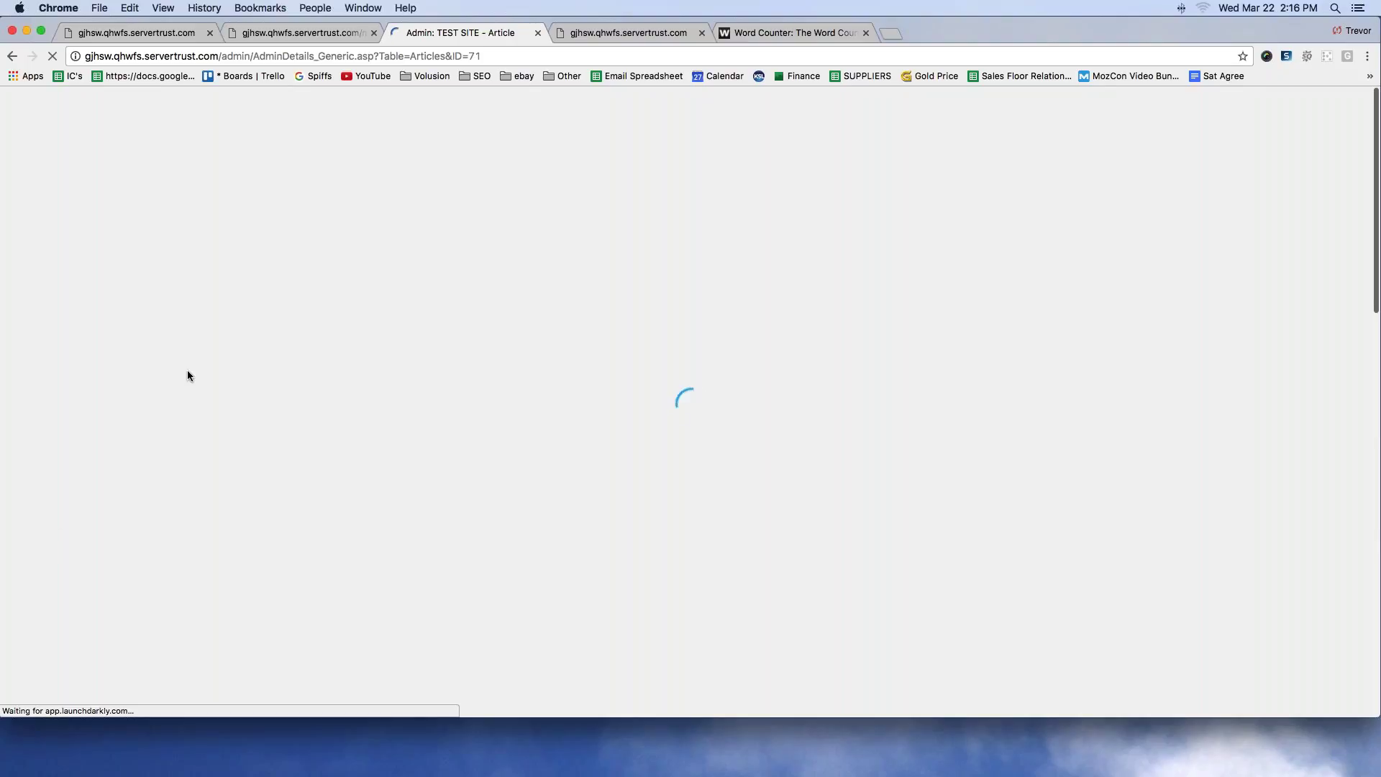
pyautogui.scroll(-2, 468, 417)
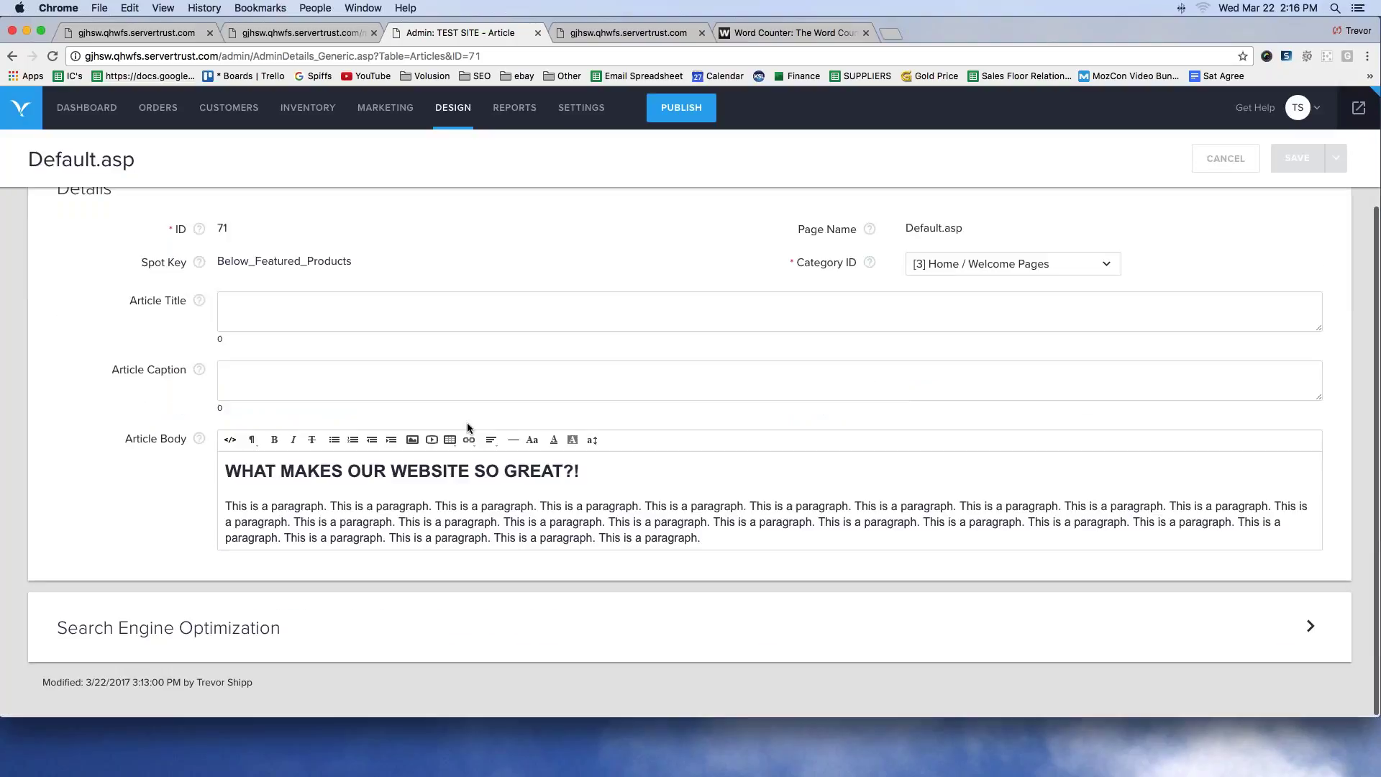
# Delete the heading and paragraph from the Article Body and save the article.
pyautogui.moveTo(743, 536); pyautogui.dragTo(133, 455)
pyautogui.press('BackSpace')
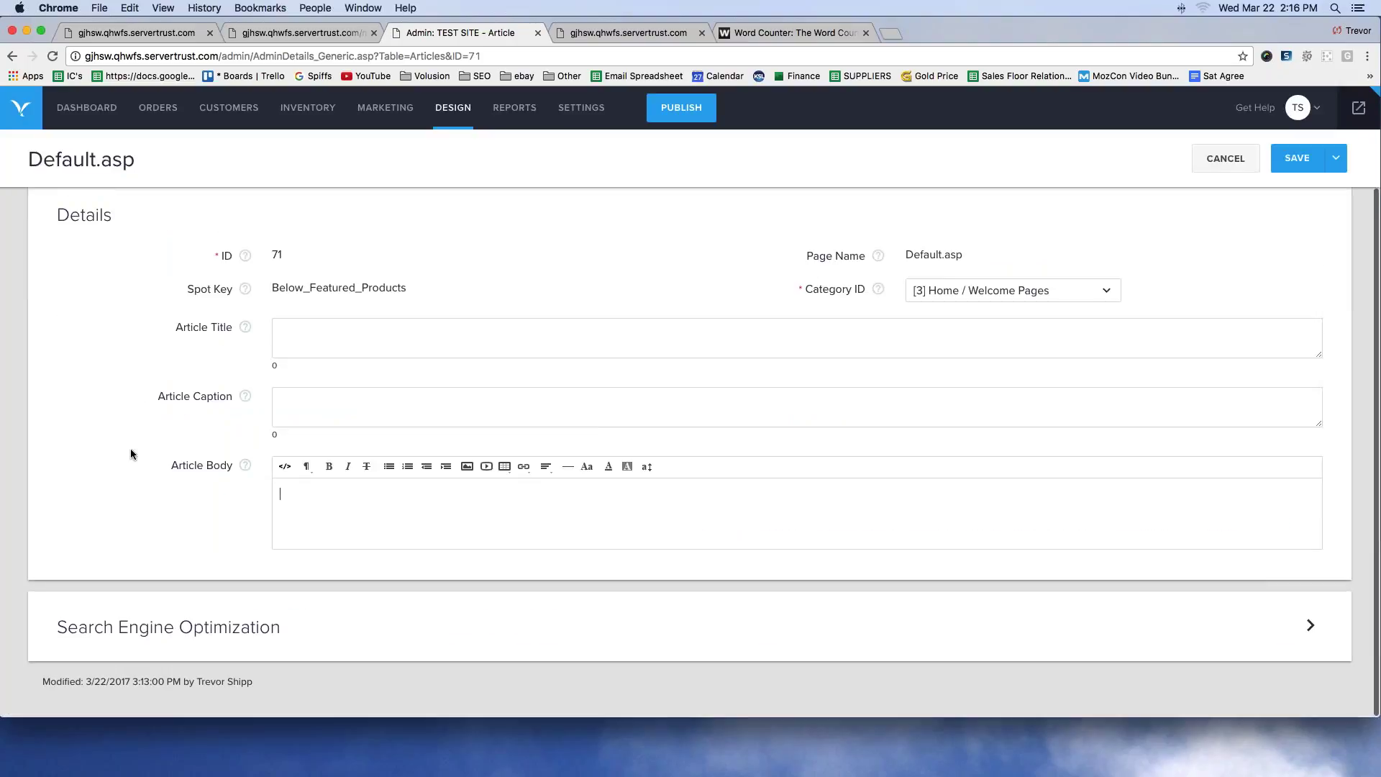
pyautogui.scroll(1, 1180, 339)
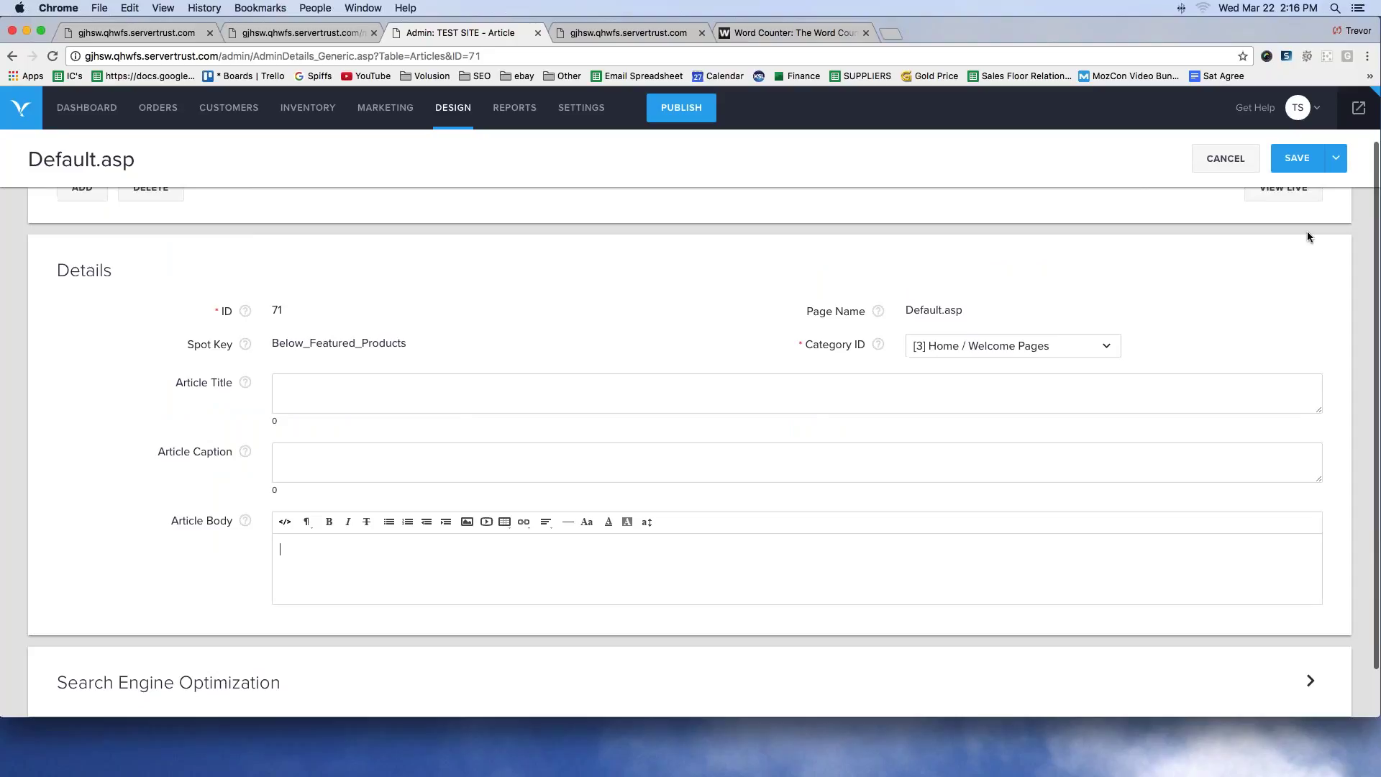
pyautogui.moveTo(1315, 135)
pyautogui.mouseDown()
pyautogui.moveTo(1307, 197)
pyautogui.moveTo(1362, 149)
pyautogui.moveTo(1336, 128)
pyautogui.mouseUp()
pyautogui.click(1303, 164)
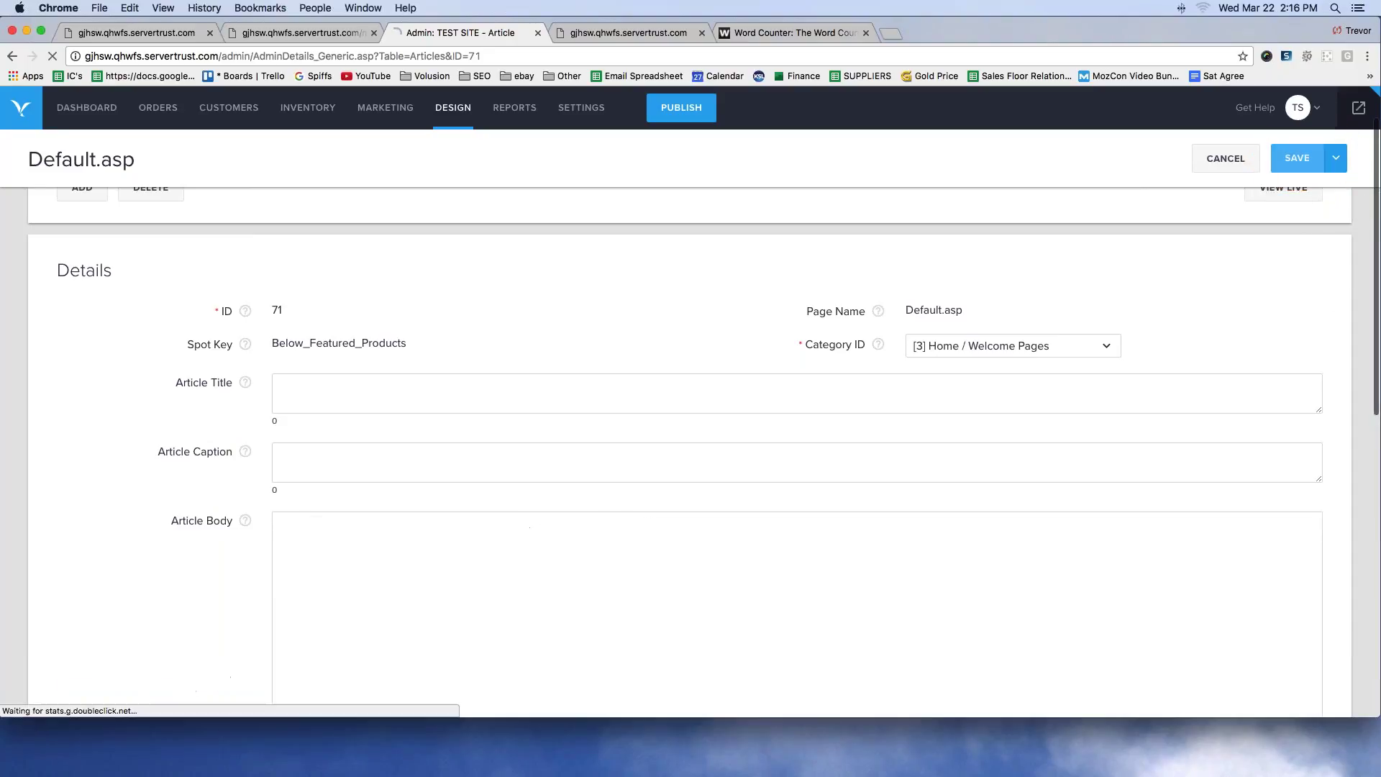
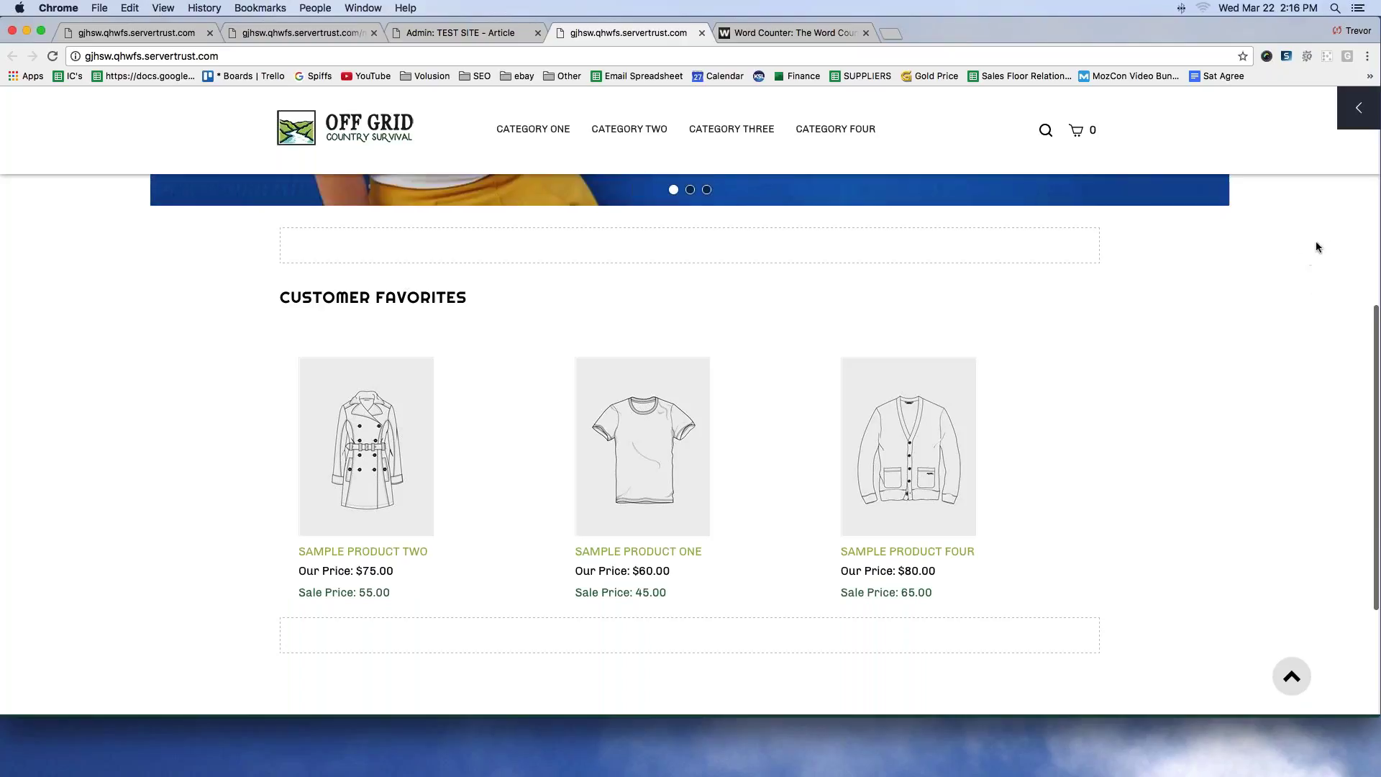
# Point arrows at the empty content areas above and below the Customer Favorites products on the live homepage.
pyautogui.moveTo(181, 298)
pyautogui.mouseDown()
pyautogui.moveTo(260, 263)
pyautogui.moveTo(272, 291)
pyautogui.mouseUp()
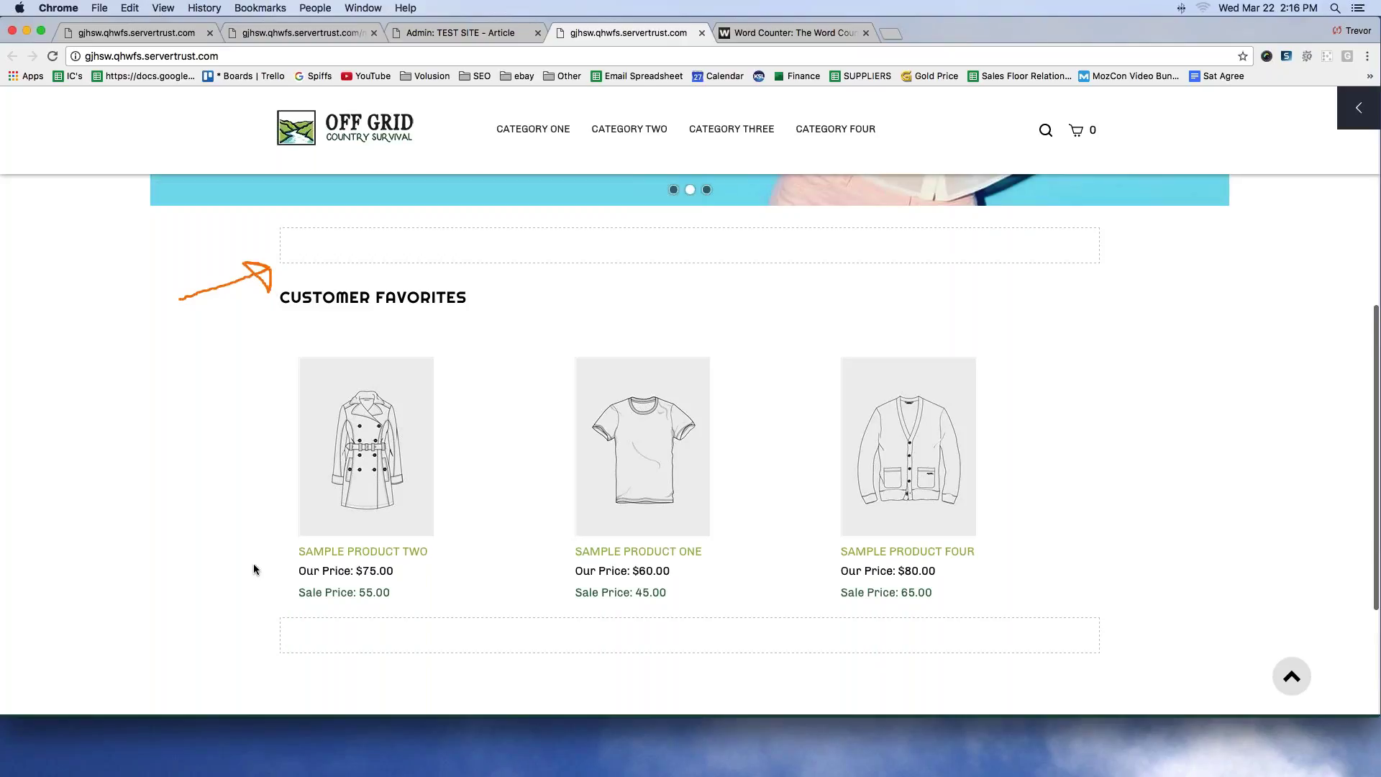
pyautogui.moveTo(223, 599)
pyautogui.mouseDown()
pyautogui.moveTo(271, 616)
pyautogui.moveTo(255, 626)
pyautogui.moveTo(269, 608)
pyautogui.mouseUp()
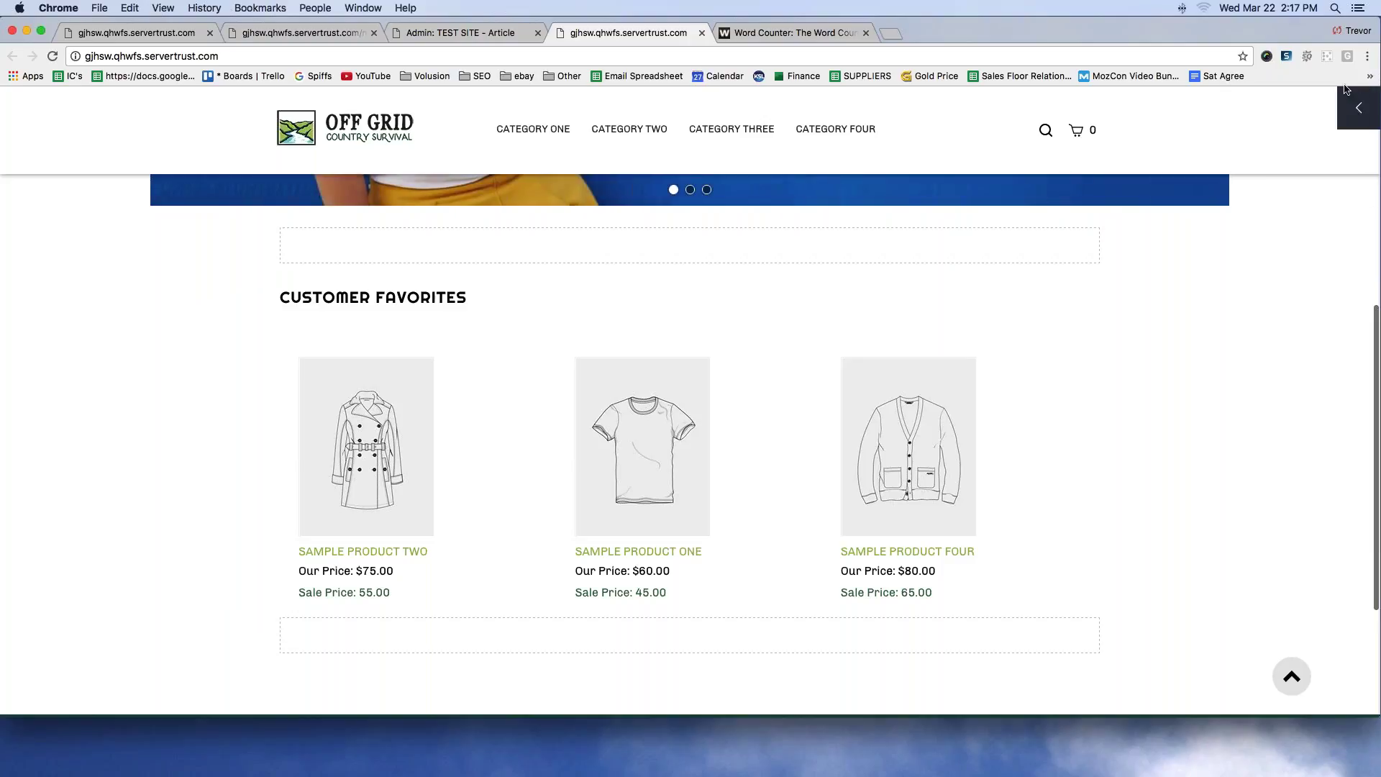
# Open the homepage's content editor and browse the Default collection of ready-made content blocks.
pyautogui.click(1351, 109)
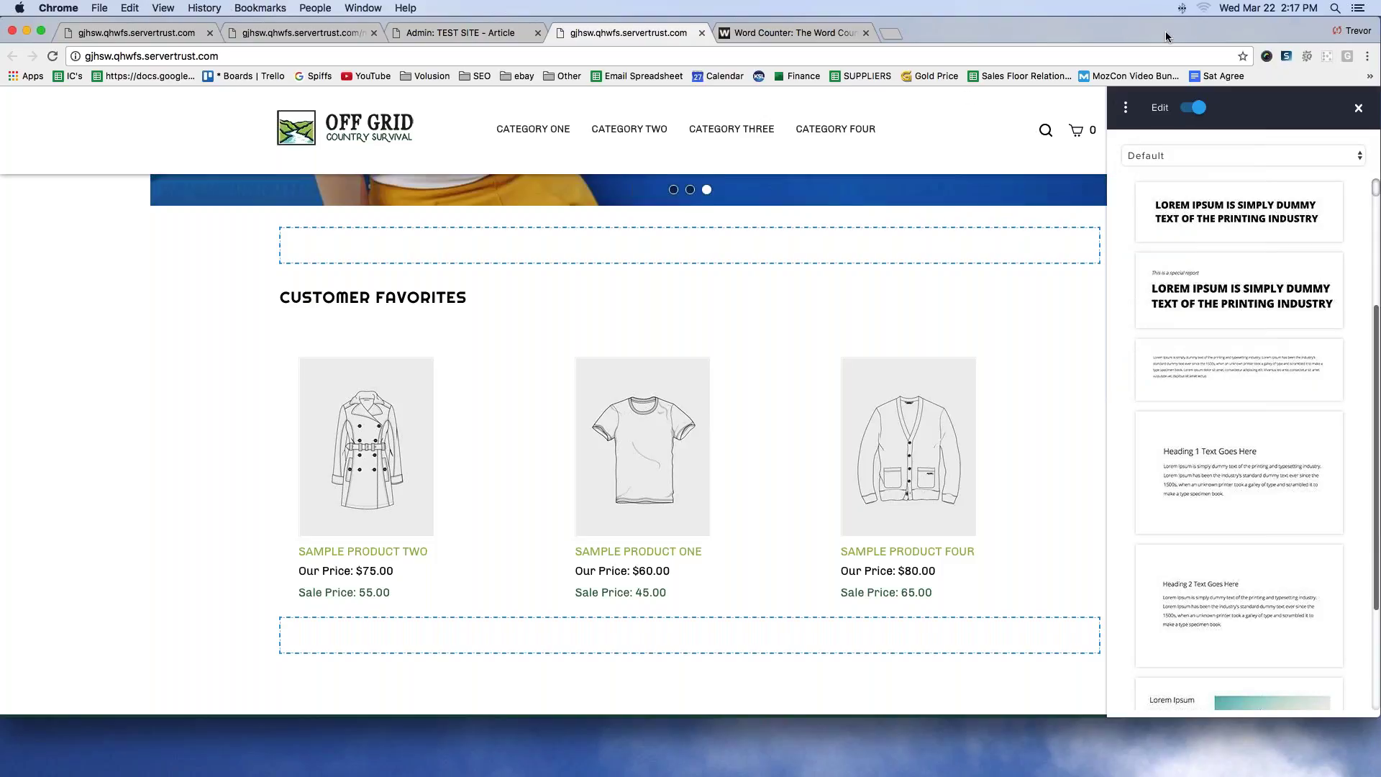
pyautogui.scroll(-10, 1238, 446)
pyautogui.scroll(-15, 1238, 446)
pyautogui.scroll(-12, 1238, 446)
pyautogui.scroll(-8, 1153, 273)
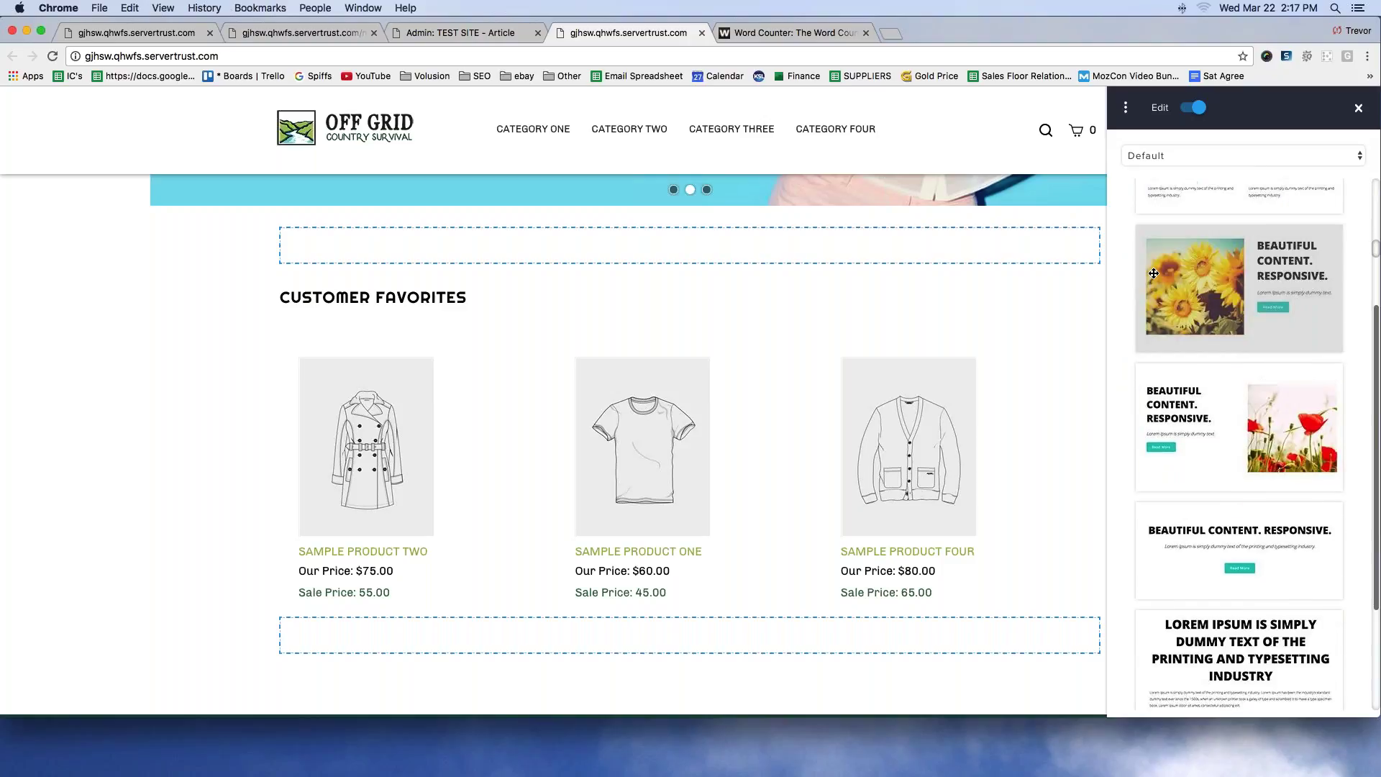
pyautogui.scroll(-12, 1153, 273)
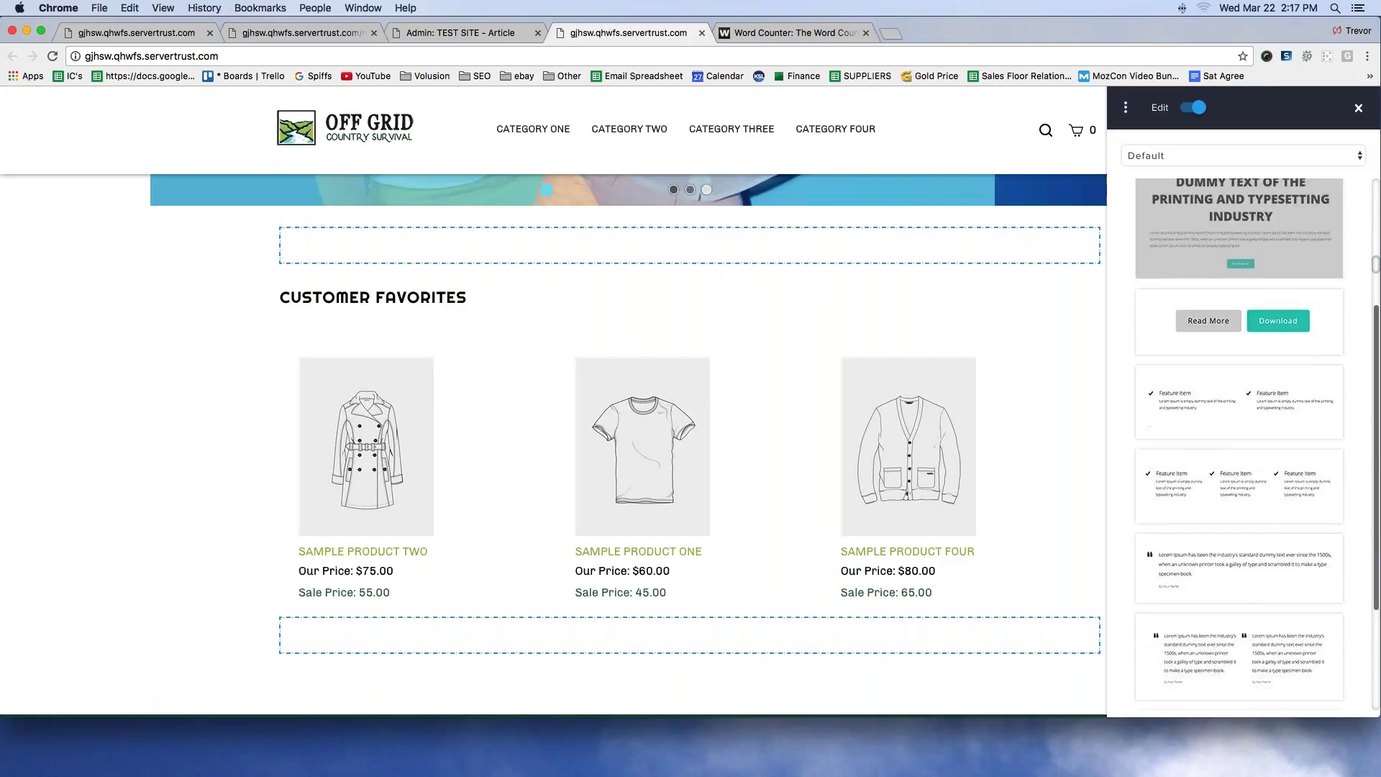
pyautogui.scroll(-6, 1154, 273)
pyautogui.scroll(-15, 1238, 438)
pyautogui.scroll(-15, 1239, 446)
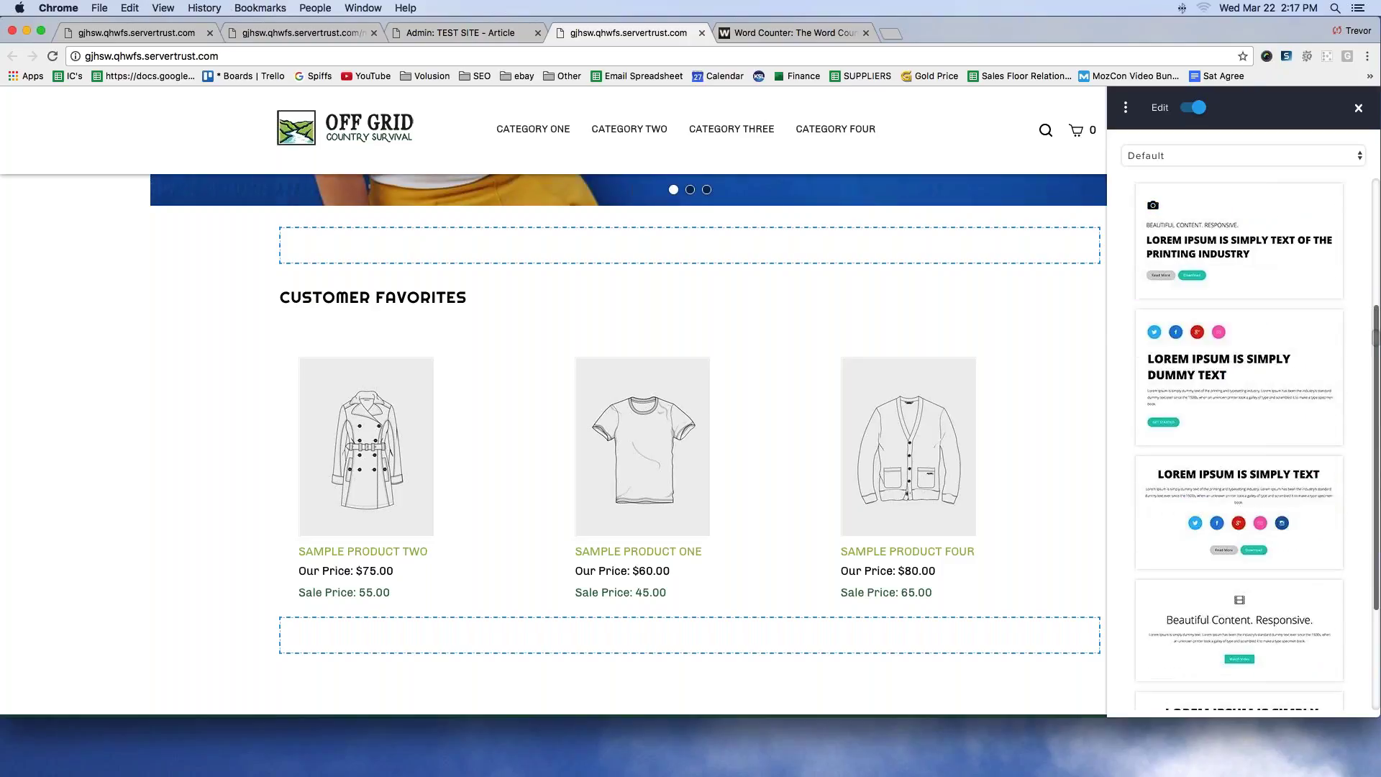
# Insert the six-icon Our Services block from the Default collection into the empty content area below the Customer Favorites products.
pyautogui.scroll(-12, 1239, 366)
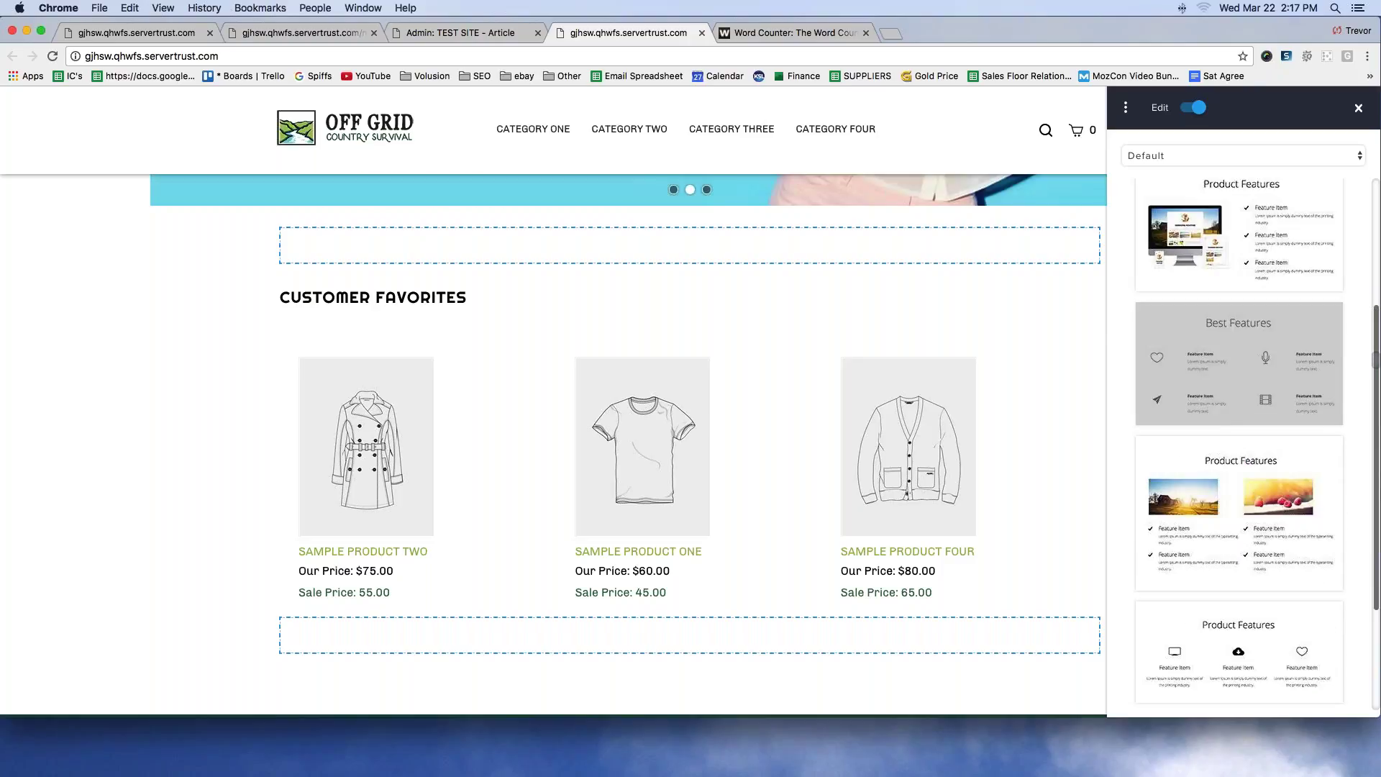
pyautogui.scroll(-5, 1283, 456)
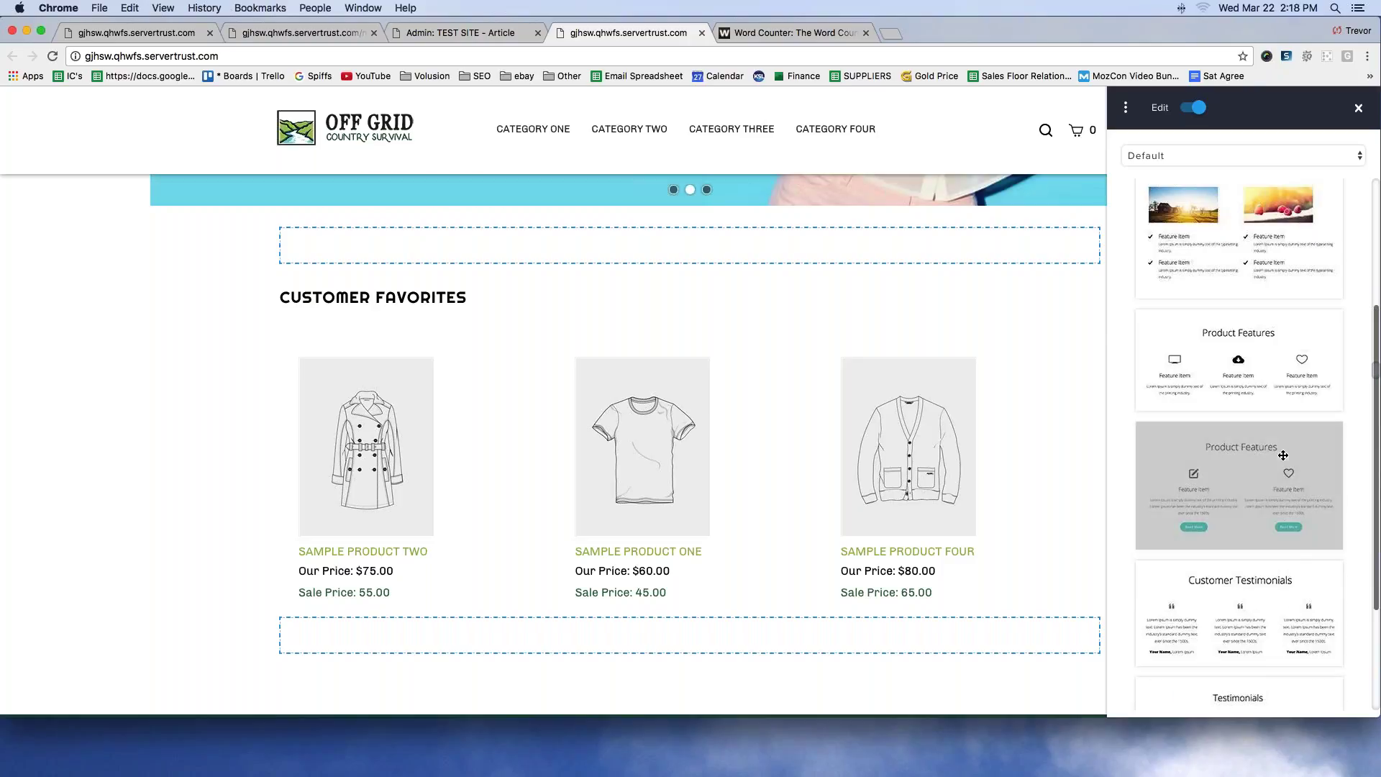
pyautogui.scroll(-8, 1283, 455)
pyautogui.scroll(-7, 1283, 455)
pyautogui.scroll(-5, 1283, 455)
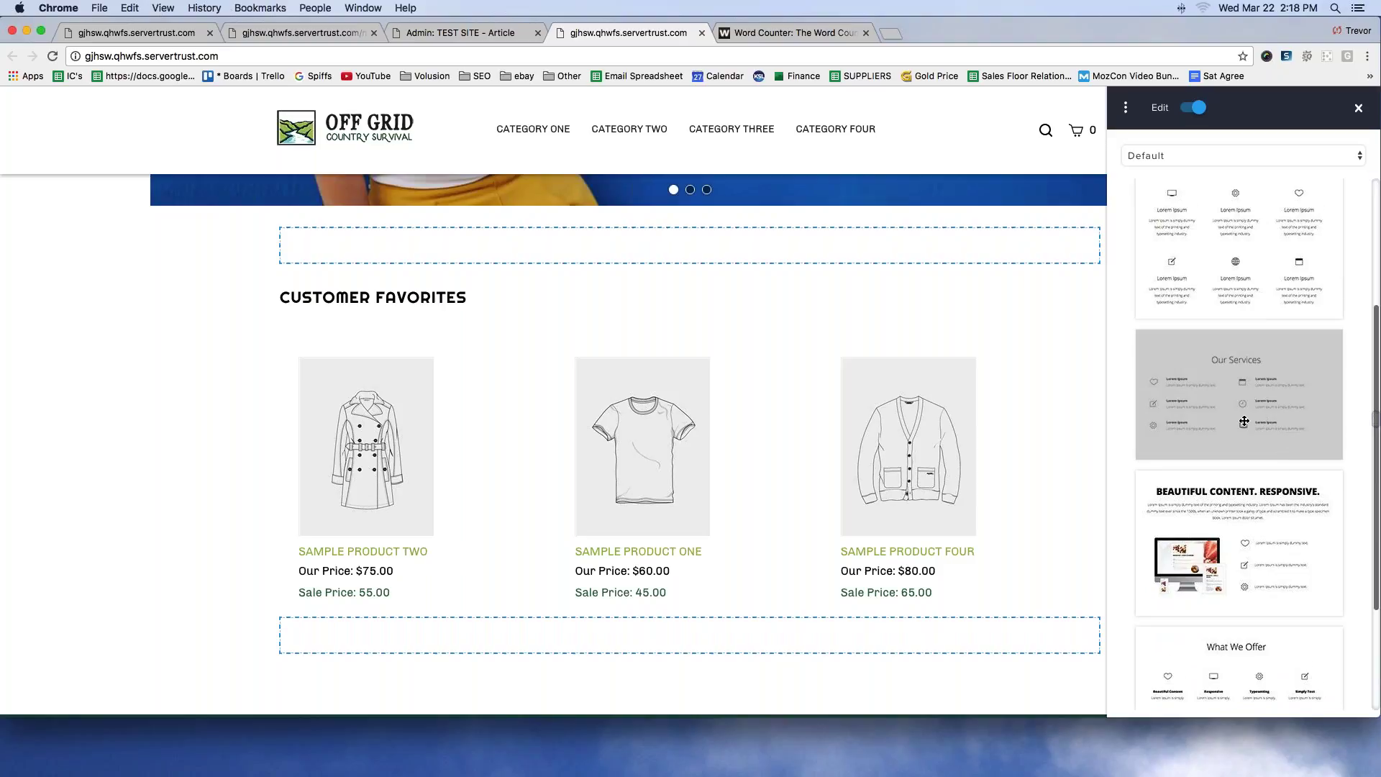
pyautogui.scroll(-3, 1283, 455)
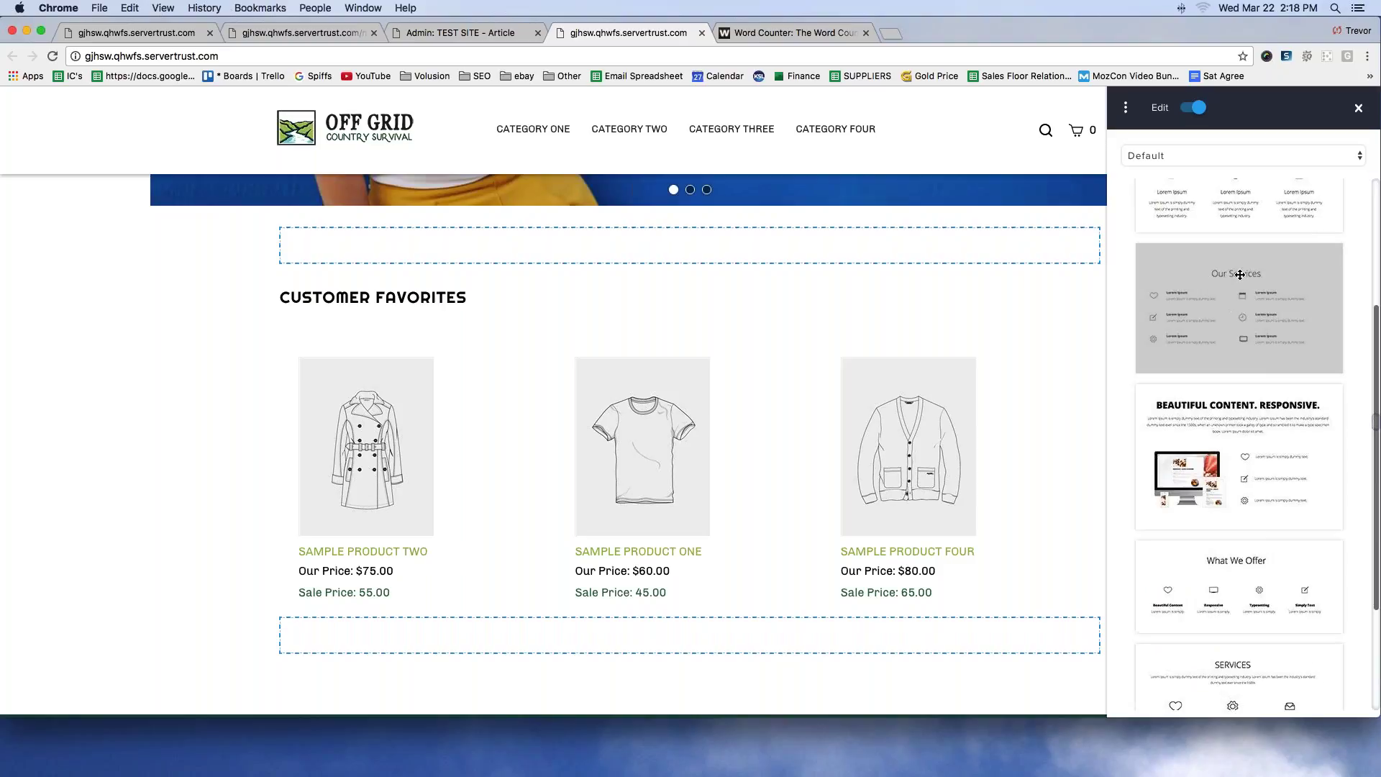
pyautogui.moveTo(1230, 315); pyautogui.dragTo(404, 647)
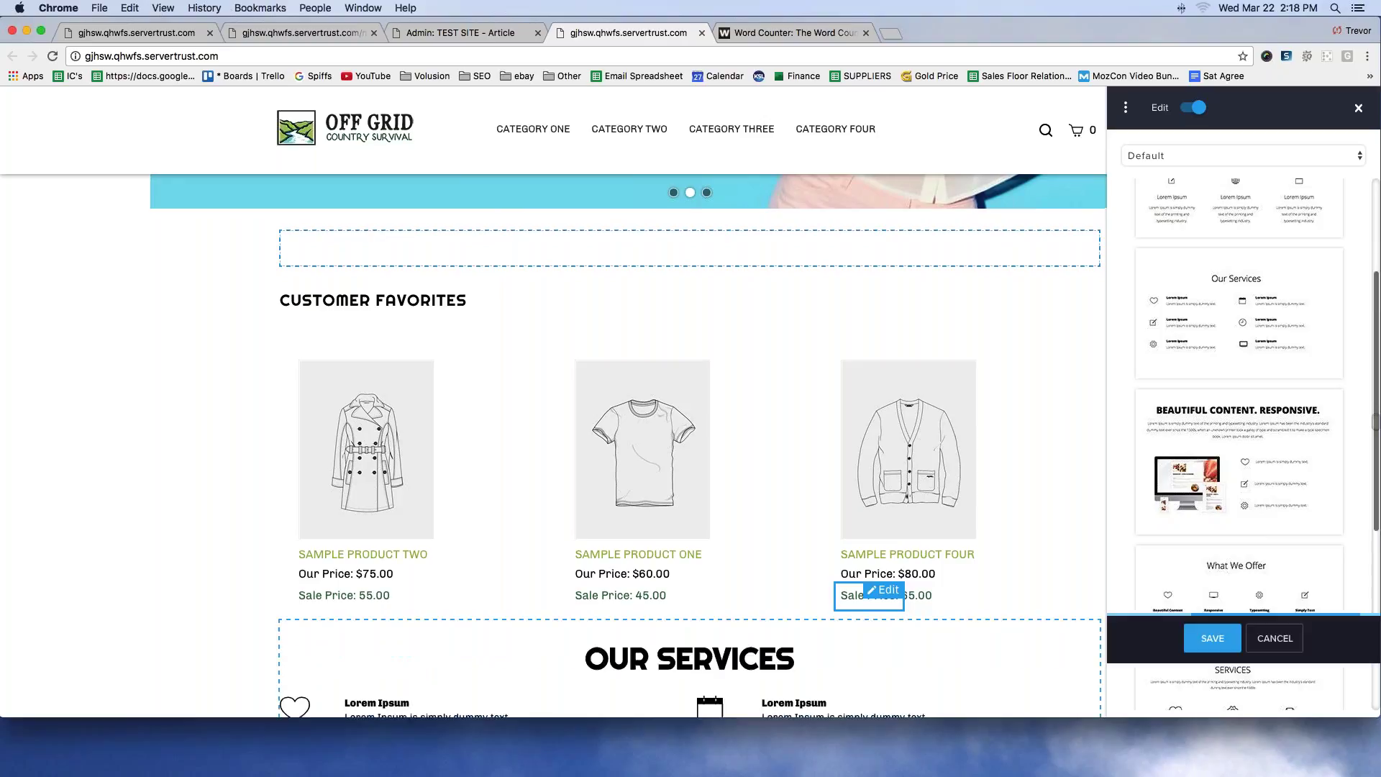
pyautogui.scroll(-6, 118, 456)
pyautogui.scroll(1, 118, 456)
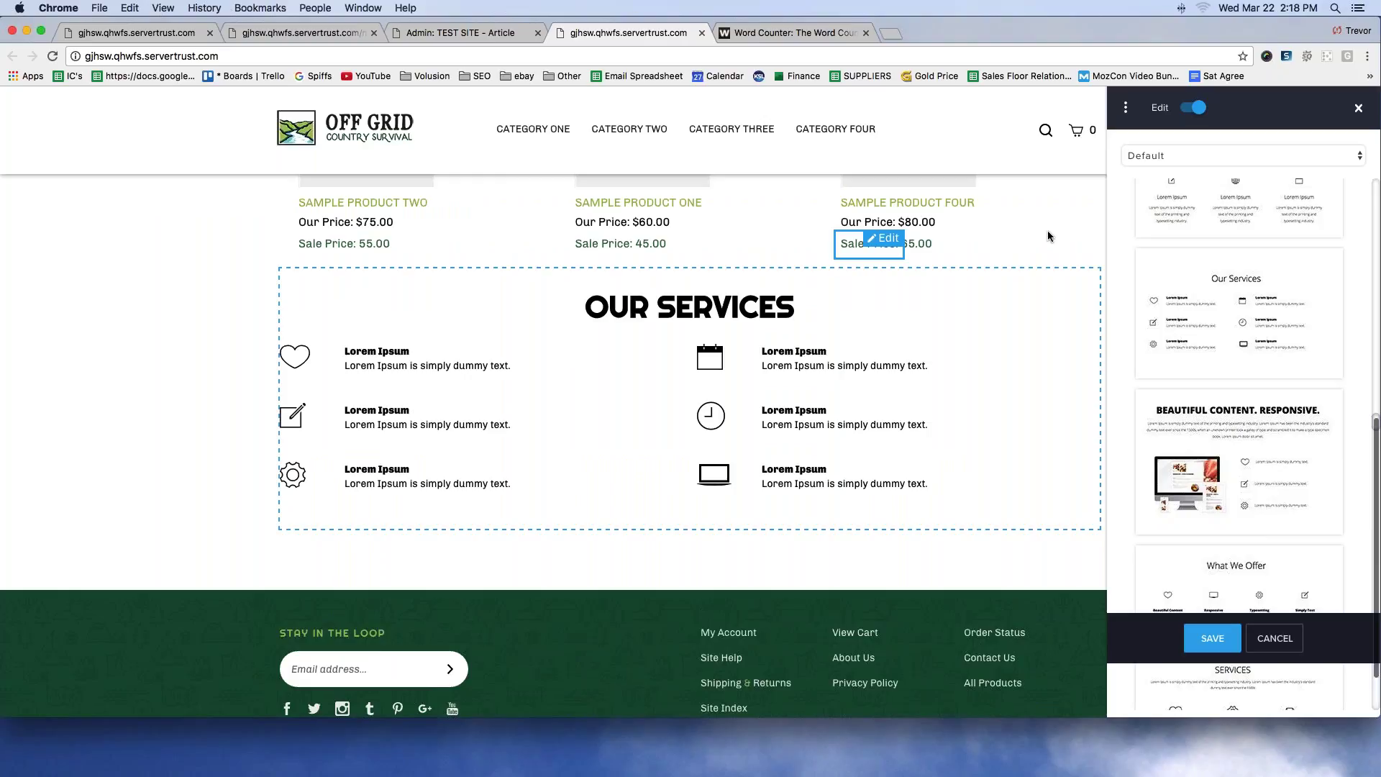
# Replace the Our Services block's heading with "What makes our products so great?".
pyautogui.moveTo(824, 303); pyautogui.dragTo(660, 302)
pyautogui.press('BackSpace')
pyautogui.press('BackSpace')
pyautogui.press('BackSpace')
pyautogui.press('BackSpace')
pyautogui.press('BackSpace')
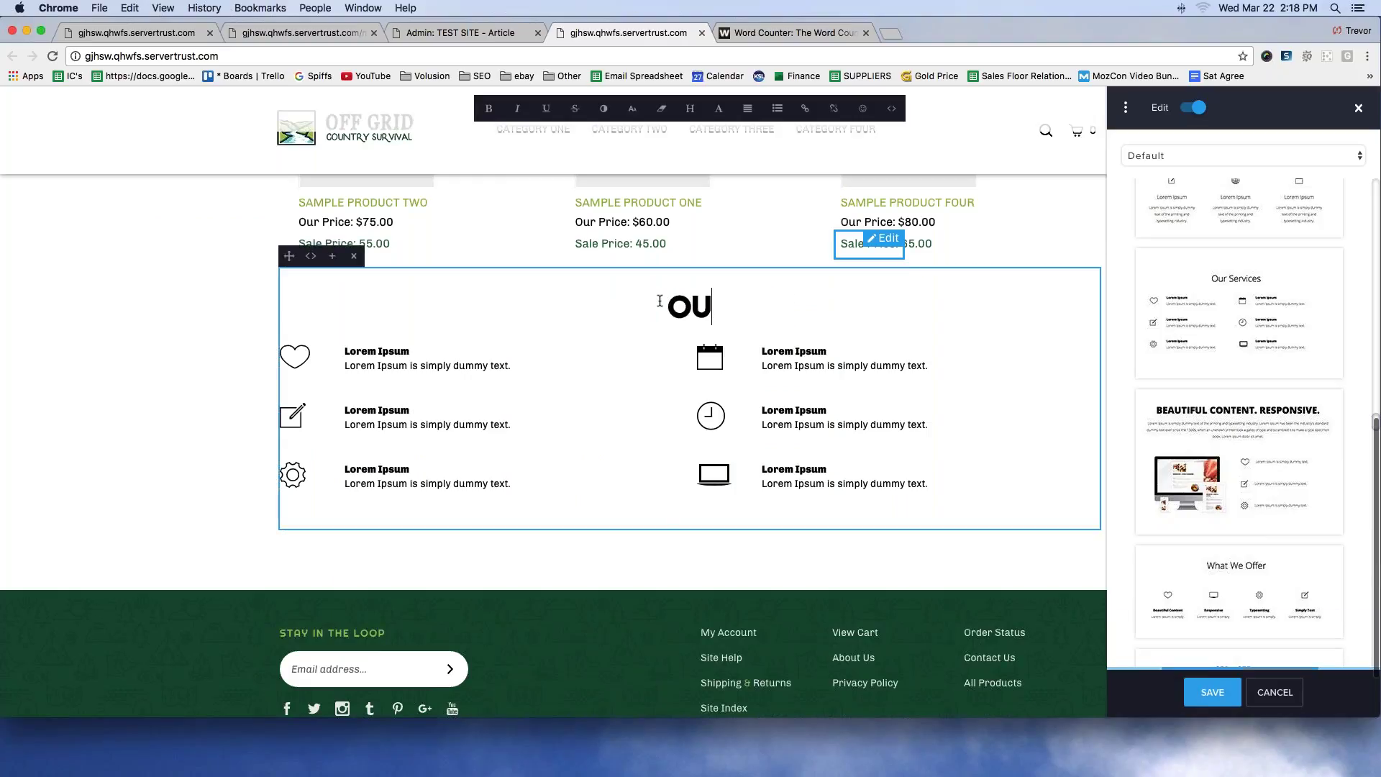
pyautogui.write('What makes ')
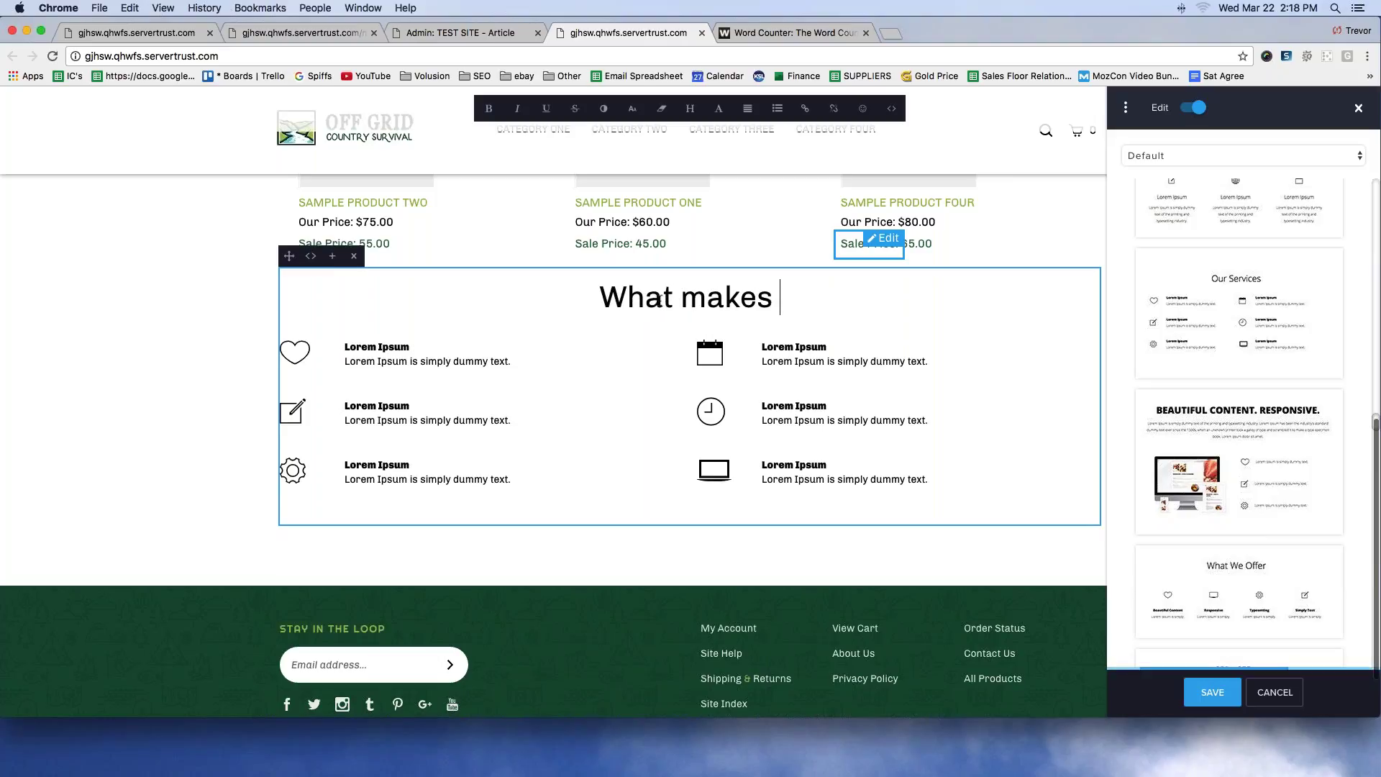
pyautogui.write('our products so great?')
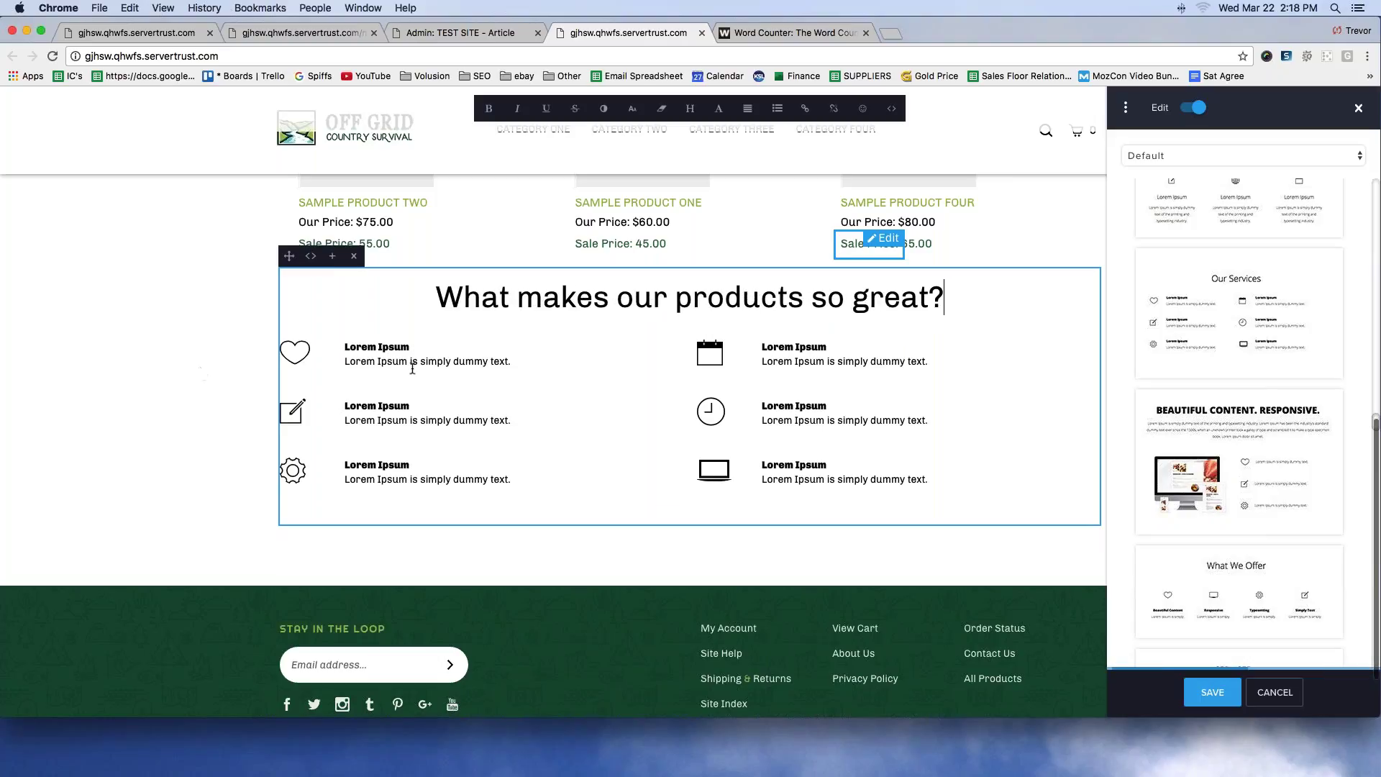
# Change the heart item's title to "Quality!" and its description to "We only sell the most top-quality gear, etc...".
pyautogui.moveTo(410, 346); pyautogui.dragTo(352, 346)
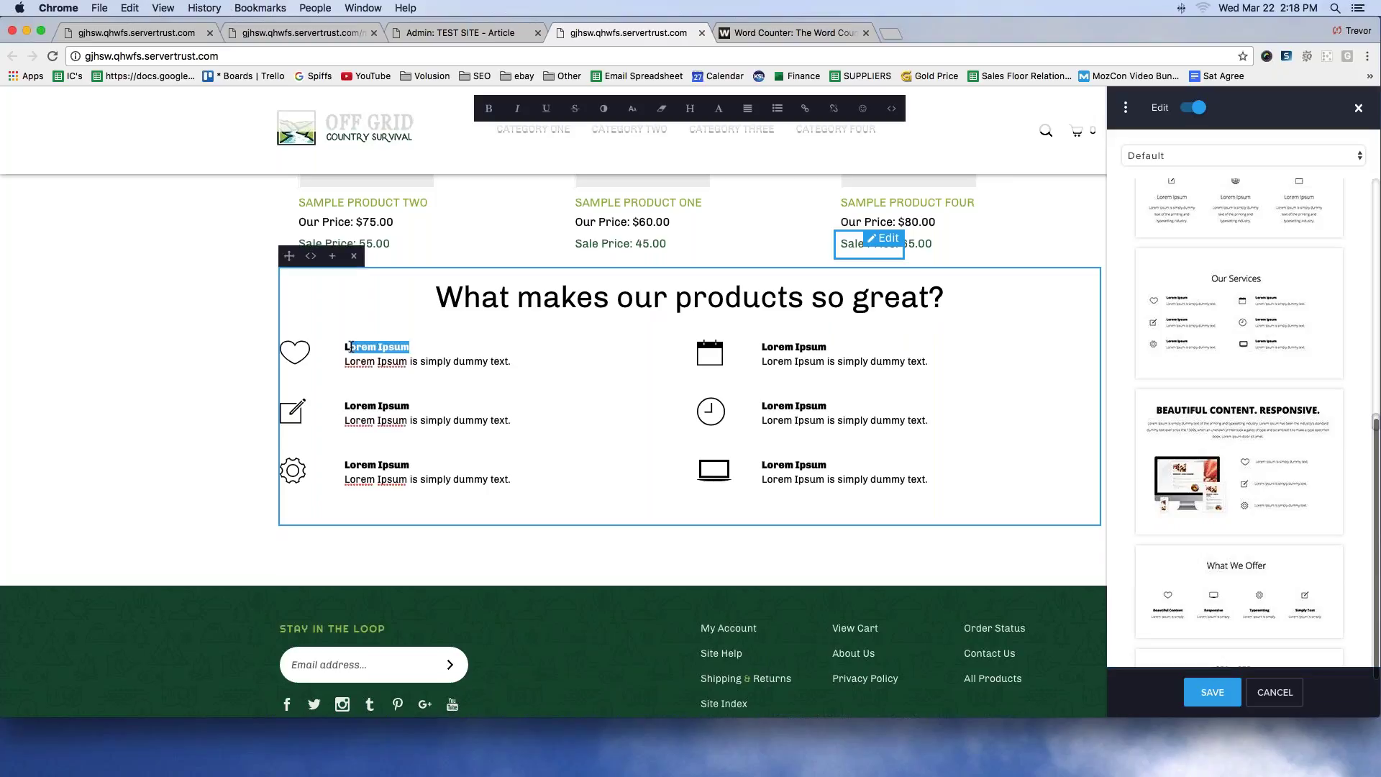
pyautogui.write('Quality!')
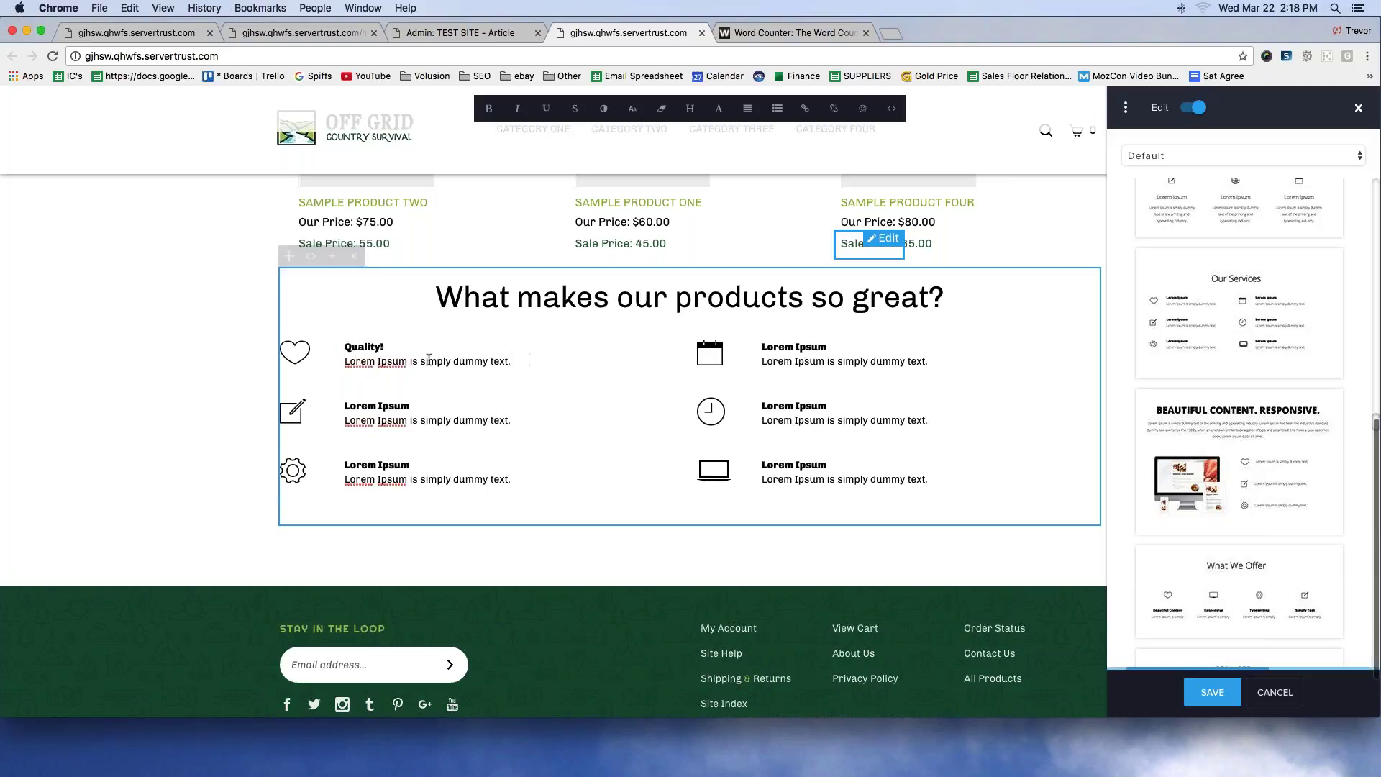
pyautogui.moveTo(511, 361); pyautogui.dragTo(345, 361)
pyautogui.write('We o')
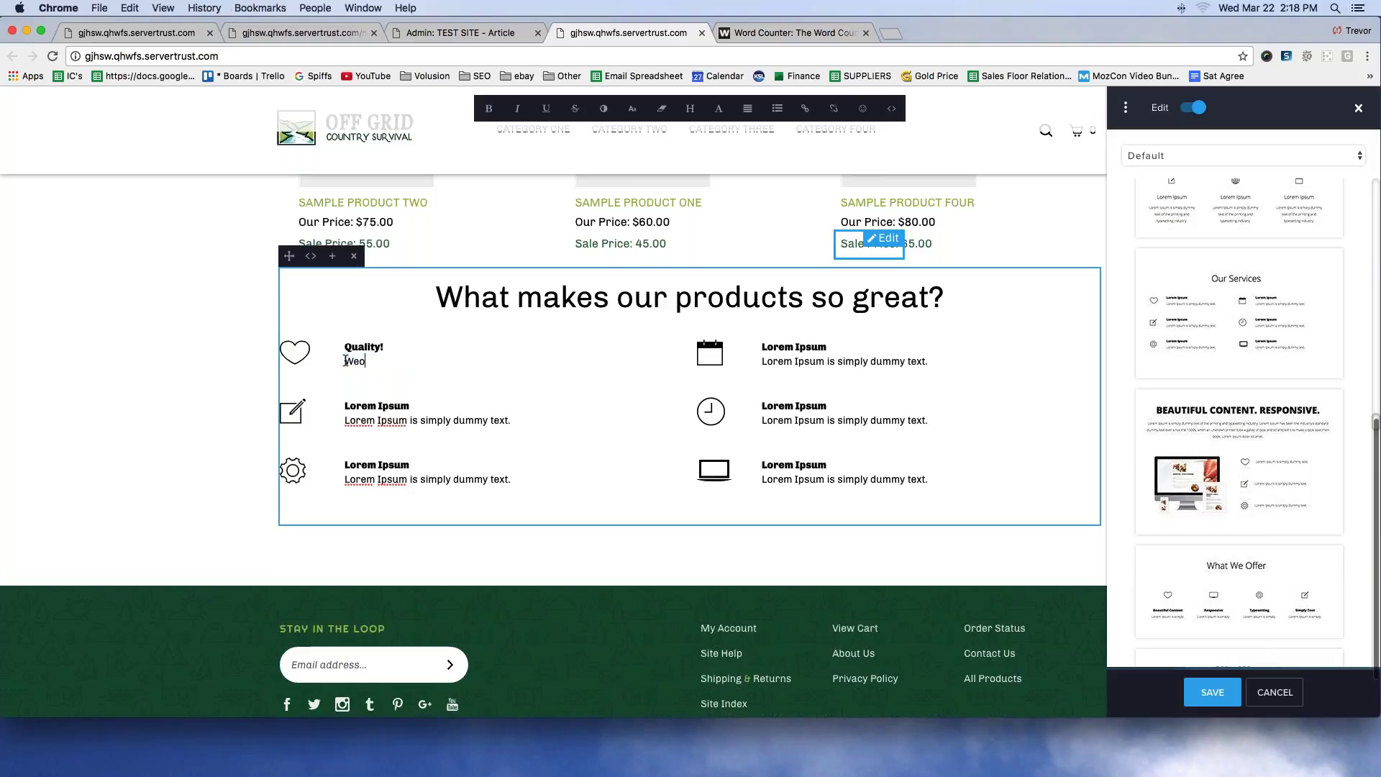
pyautogui.write('nly sell the to')
pyautogui.write('most ')
pyautogui.write('top=qula')
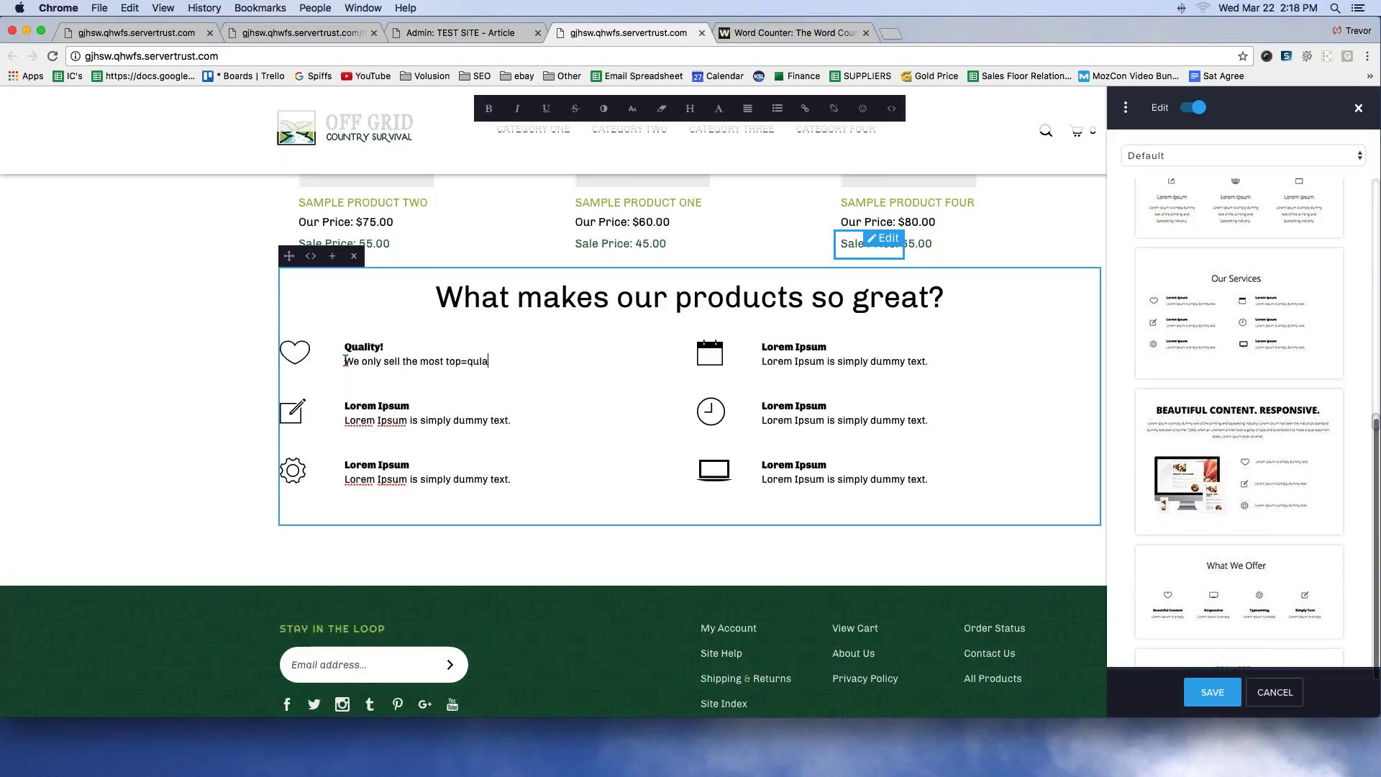
pyautogui.press('BackSpace')
pyautogui.press('BackSpace')
pyautogui.press('BackSpace')
pyautogui.press('BackSpace')
pyautogui.press('BackSpace')
pyautogui.write('-quality gear, etc...')
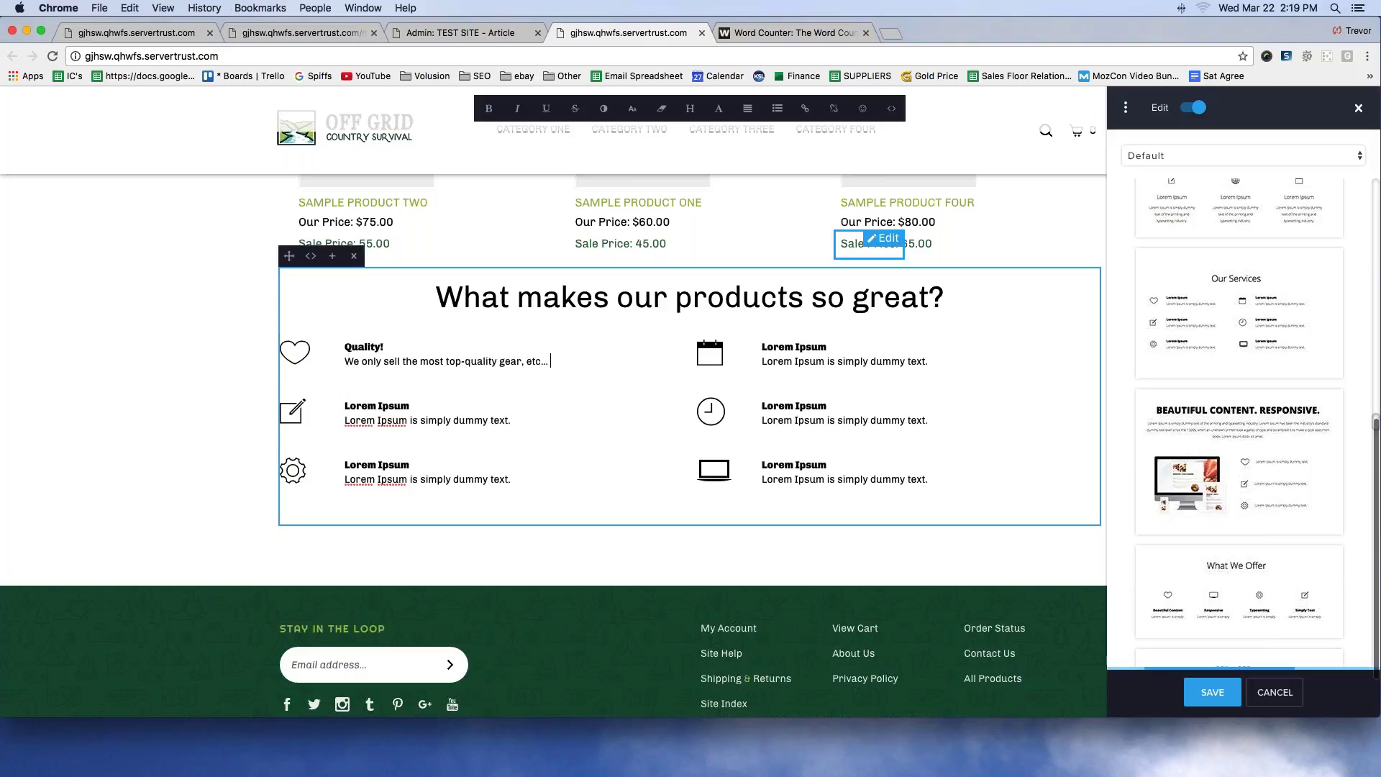
# Change the pencil item's title to "Return Policy" and its description to "Our return policy is 30 days money back, etc..".
pyautogui.moveTo(449, 404); pyautogui.dragTo(345, 404)
pyautogui.write('T')
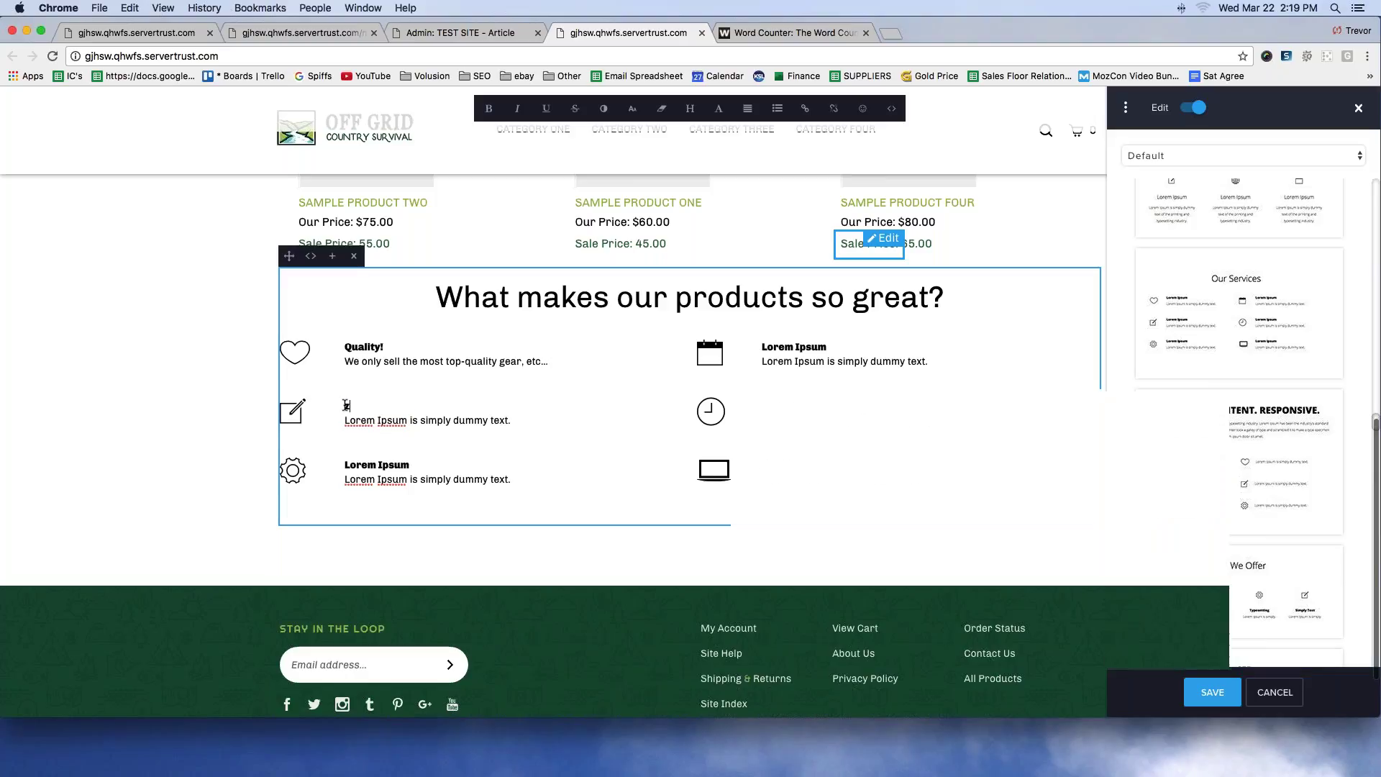
pyautogui.write('RE')
pyautogui.write('turn Polc')
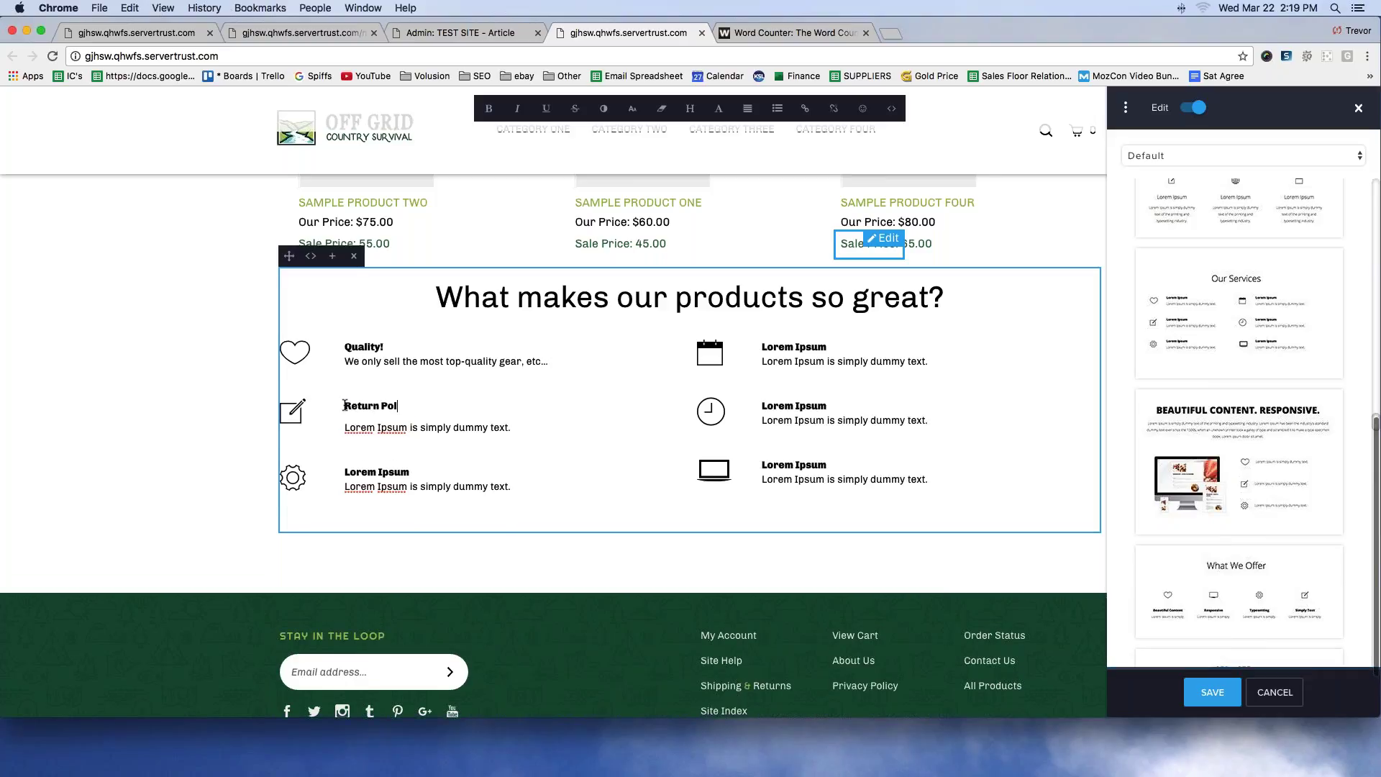
pyautogui.moveTo(512, 427); pyautogui.dragTo(339, 427)
pyautogui.write('Our return policy')
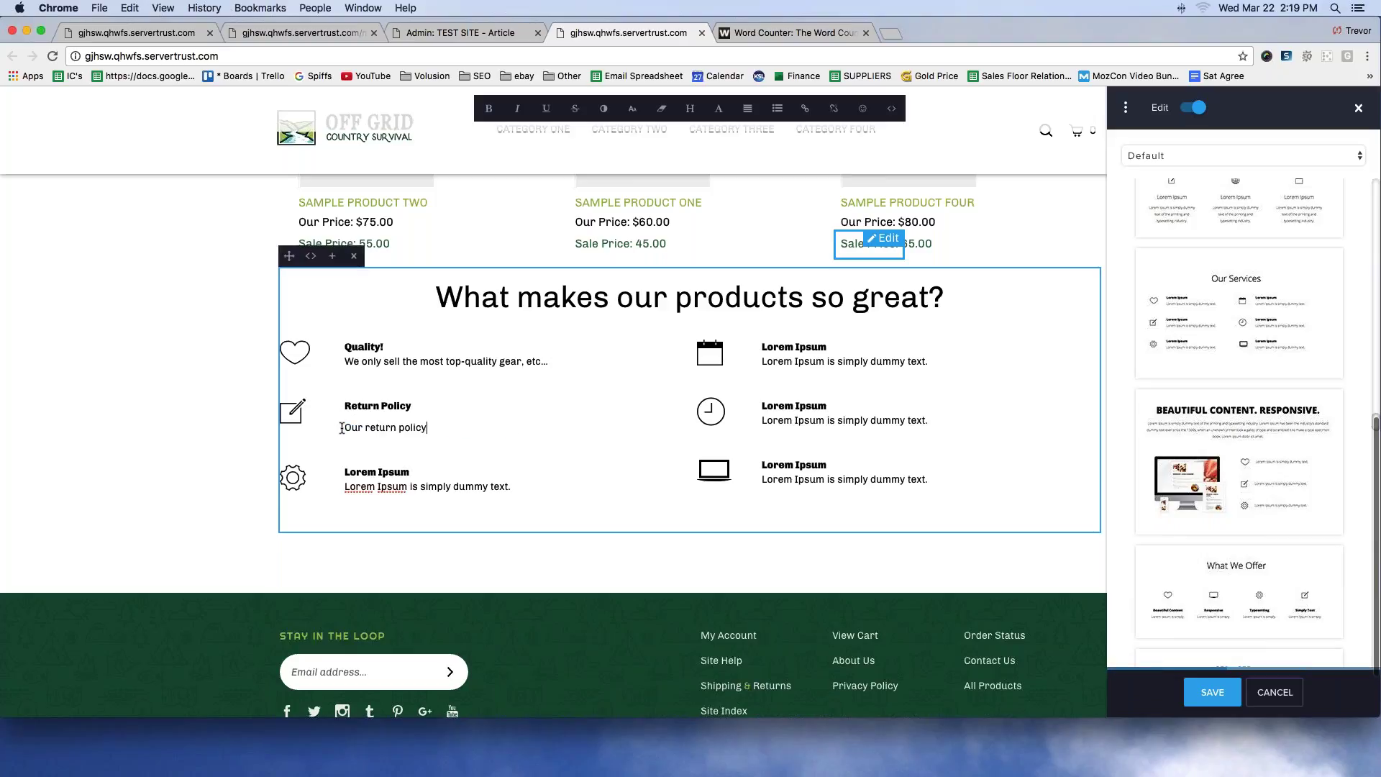
pyautogui.write(' is 30 days money back, etc..')
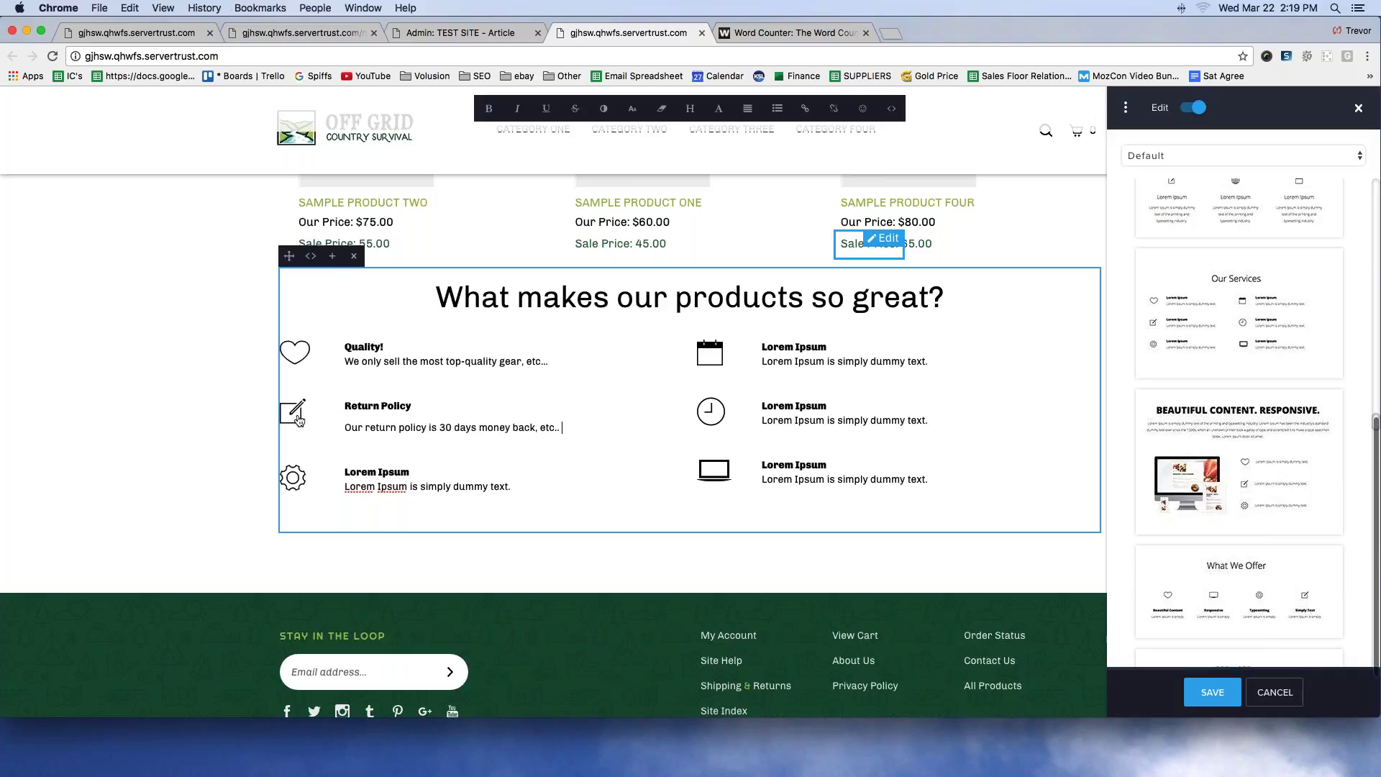
# Replace the heart icon beside Quality! with the outlined smiley face from the icon library.
pyautogui.click(301, 354)
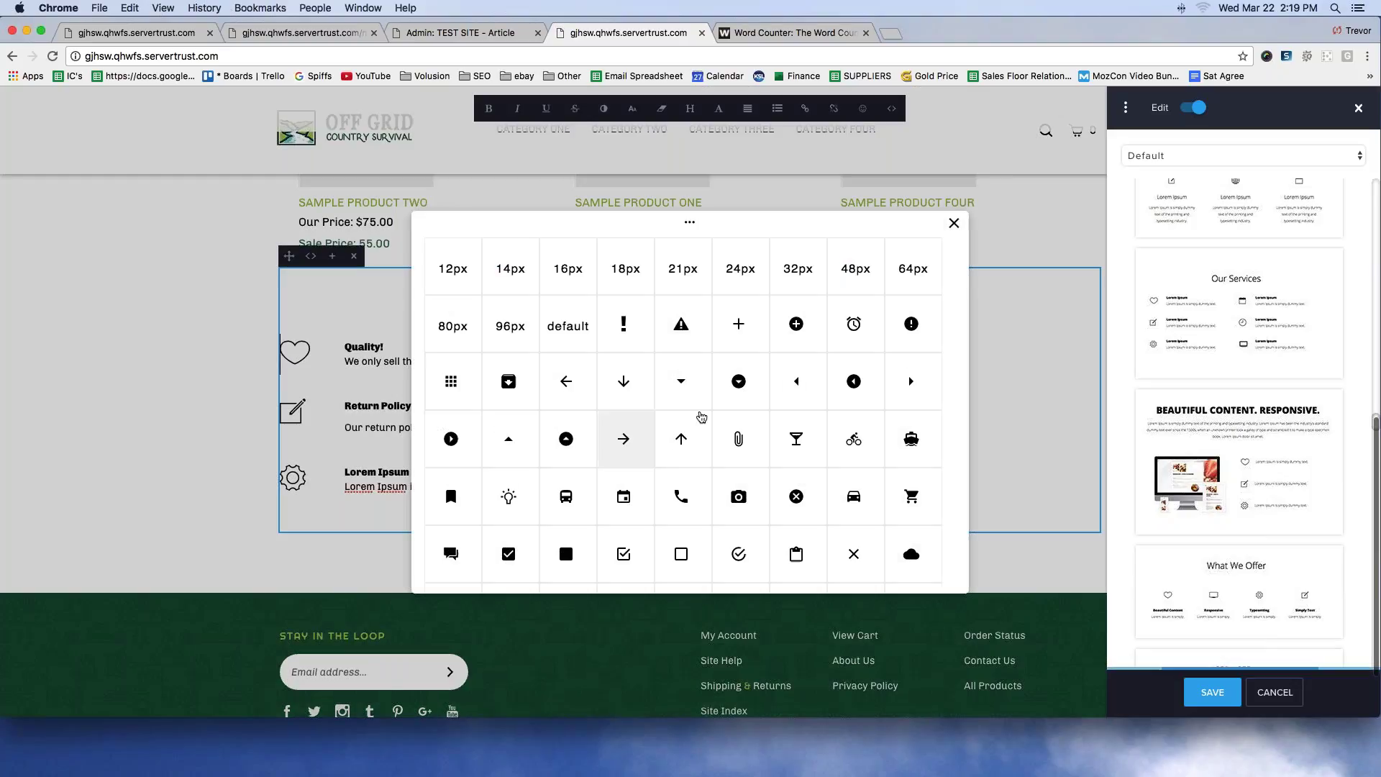
pyautogui.scroll(-10, 733, 432)
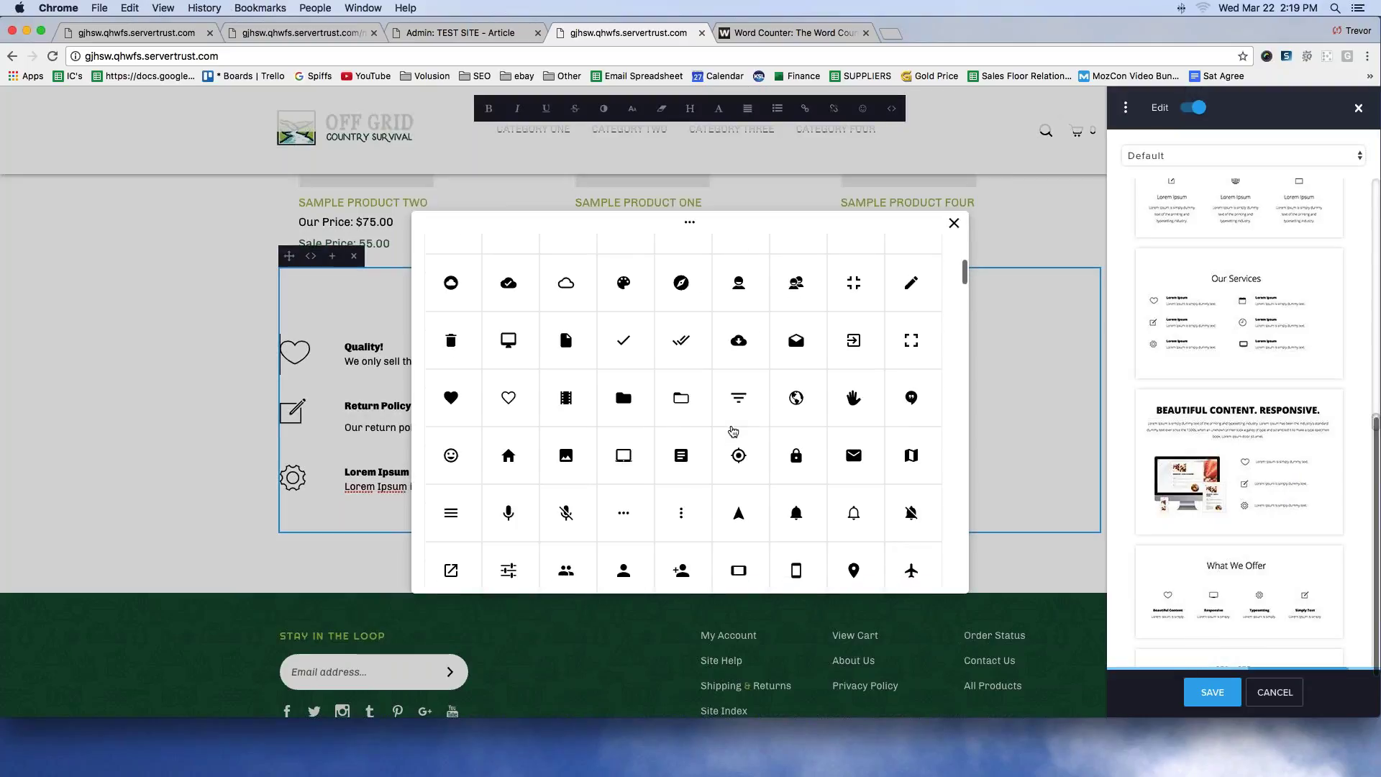
pyautogui.scroll(-4, 568, 431)
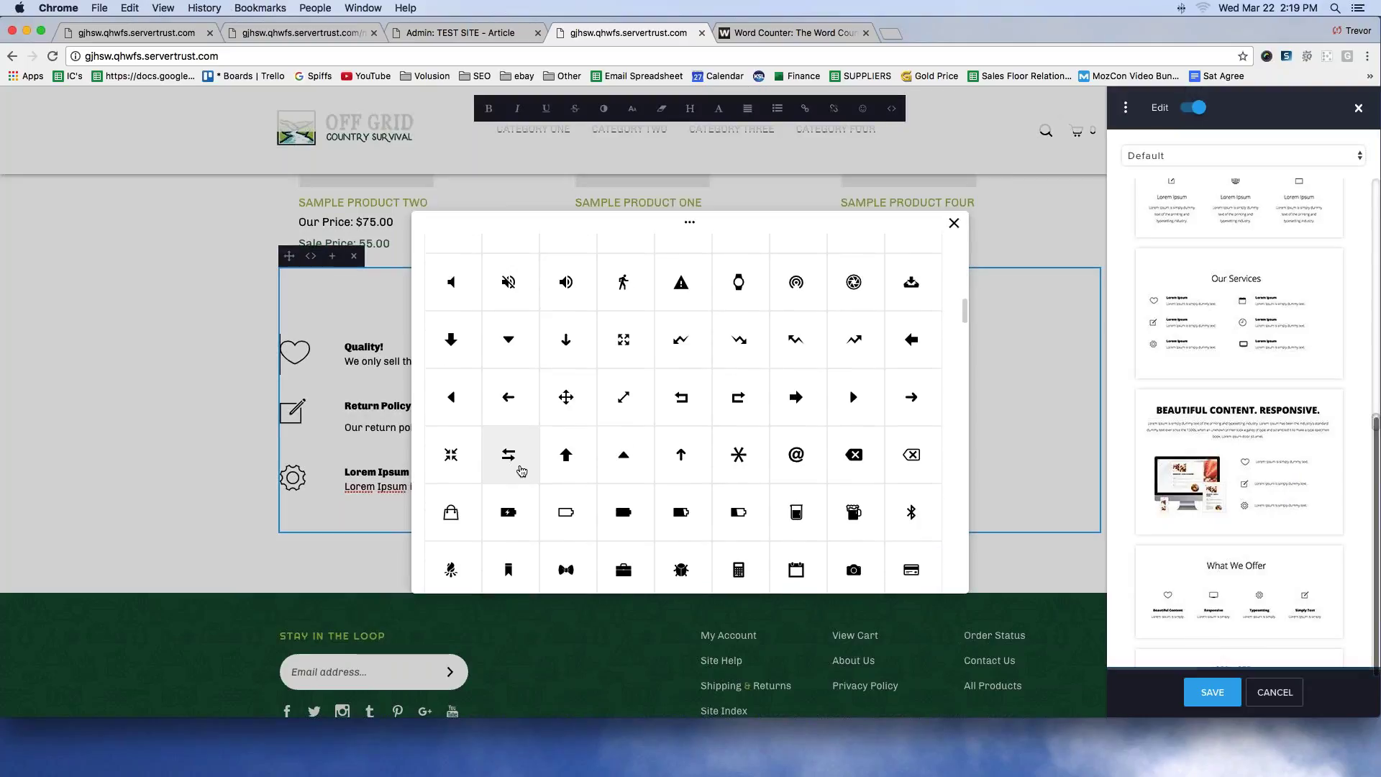
pyautogui.scroll(-4, 521, 471)
pyautogui.scroll(-4, 637, 467)
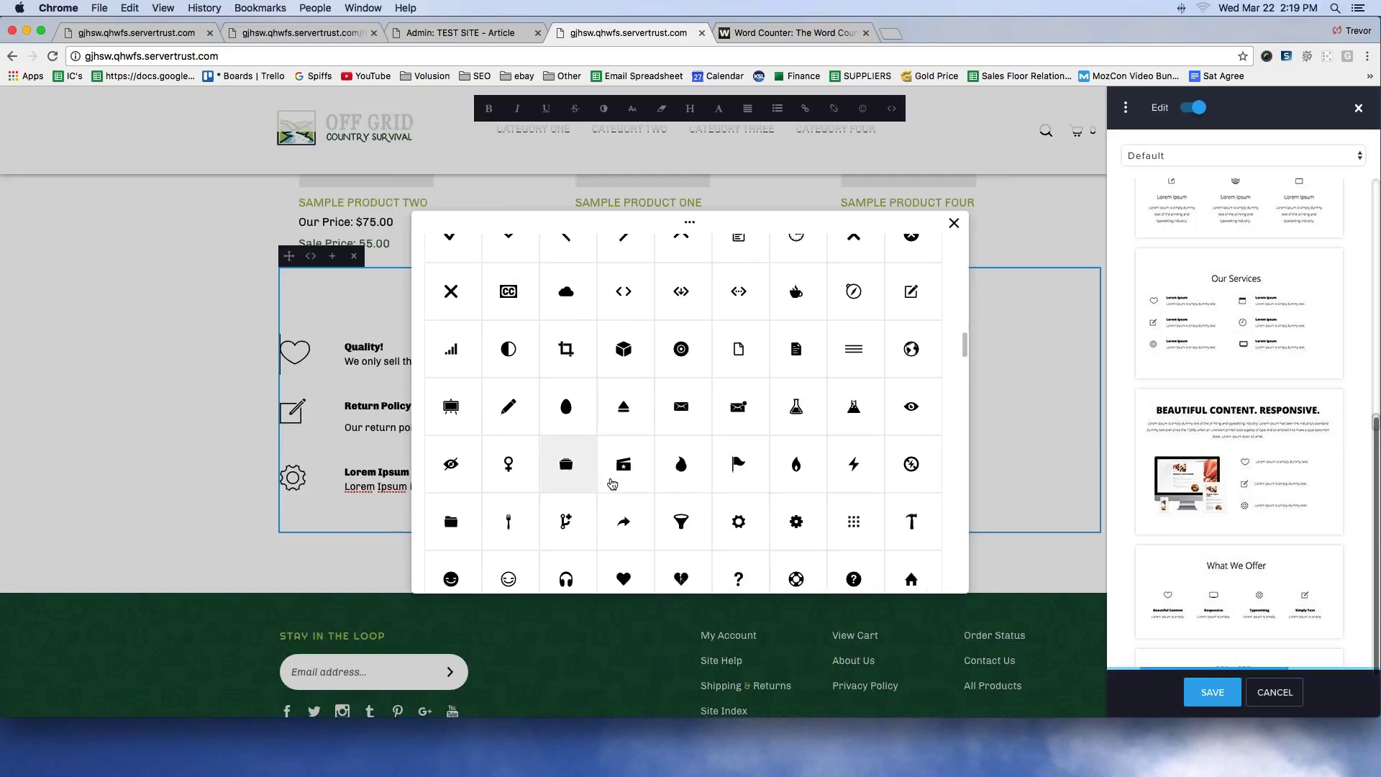
pyautogui.scroll(-3, 616, 476)
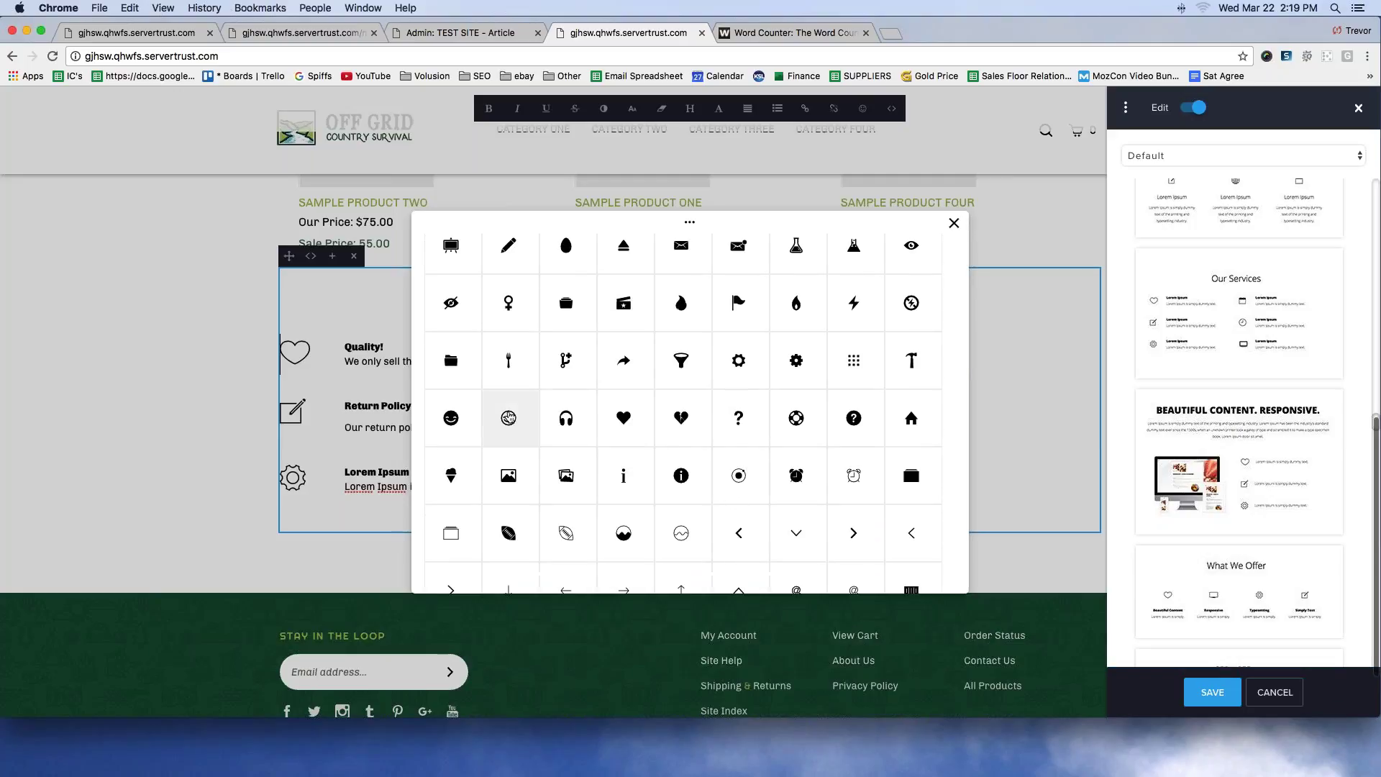
pyautogui.click(512, 423)
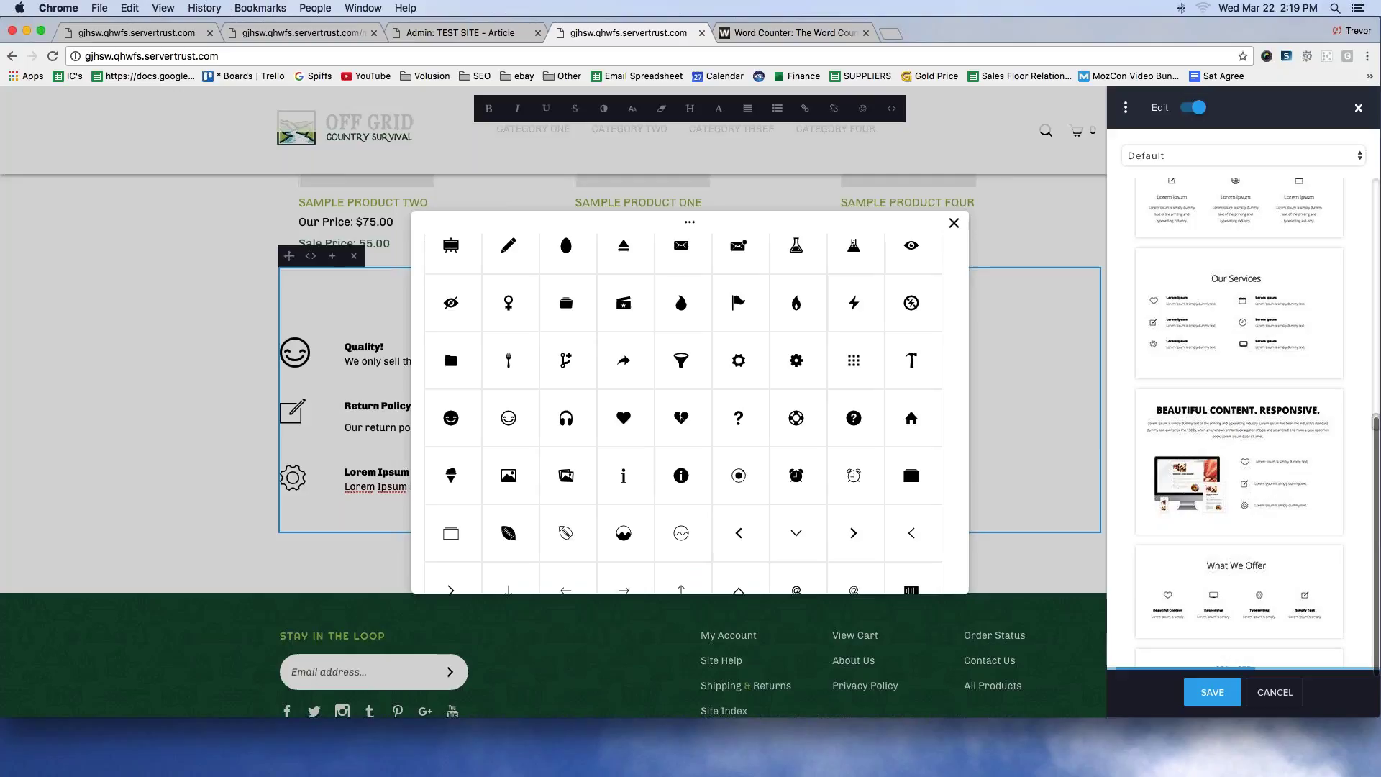
pyautogui.press('Escape')
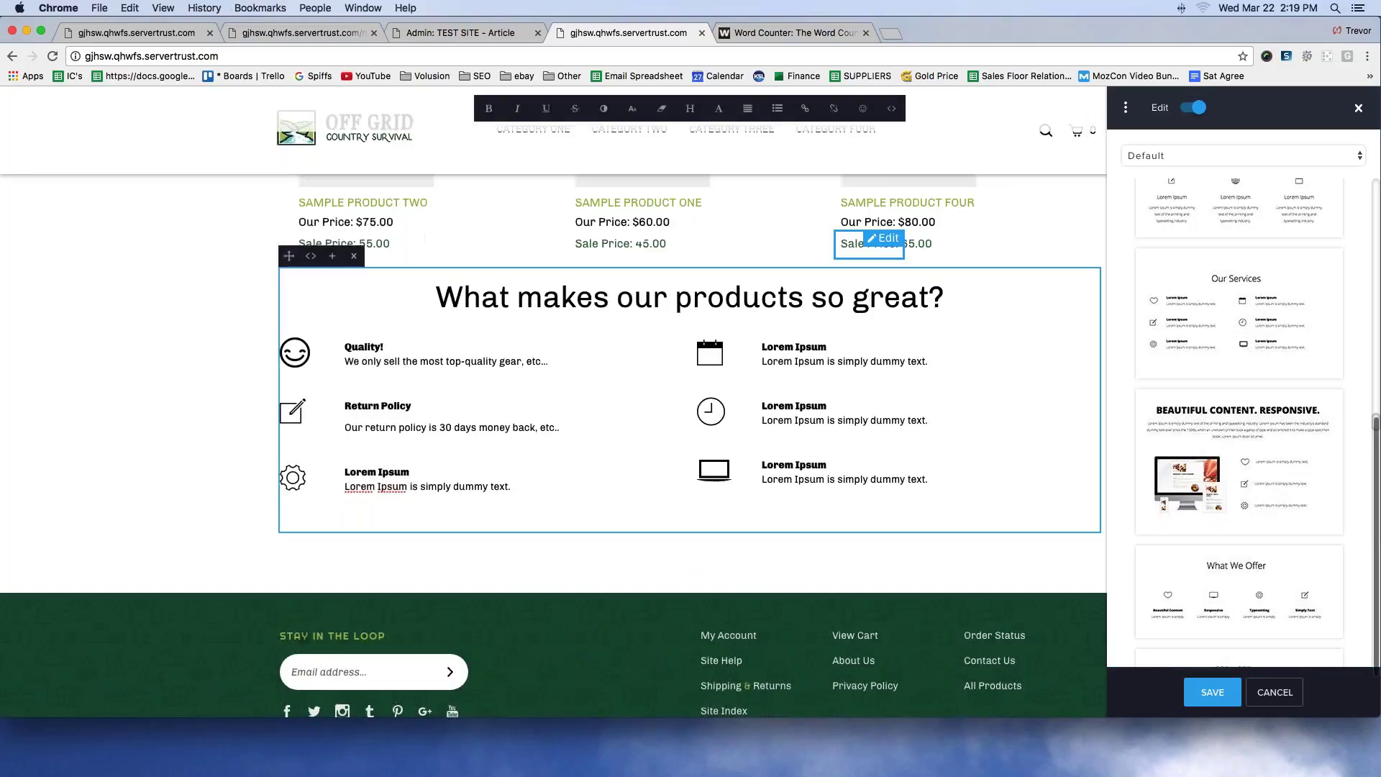
# Replace the pencil icon beside Return Policy with the stopwatch icon.
pyautogui.click(294, 413)
pyautogui.scroll(-10, 690, 417)
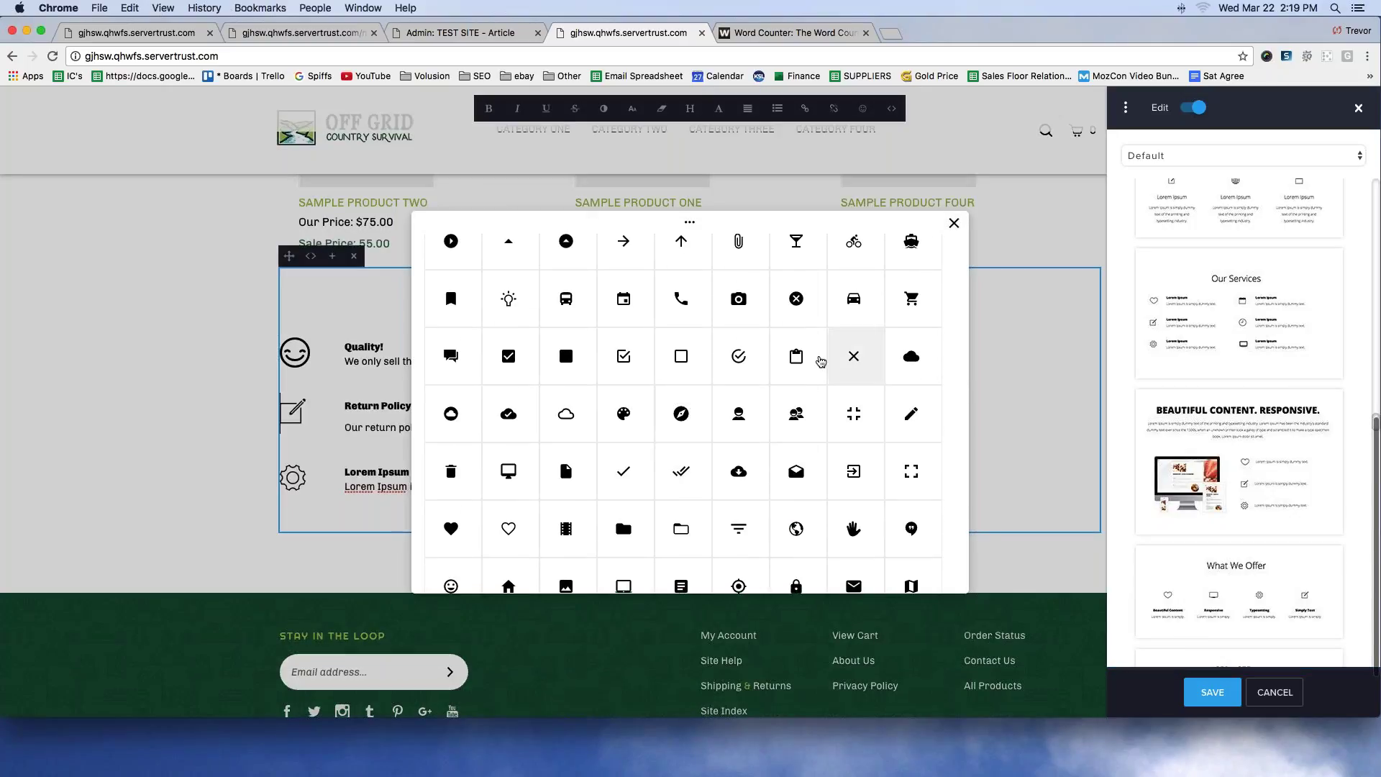
pyautogui.scroll(-6, 809, 364)
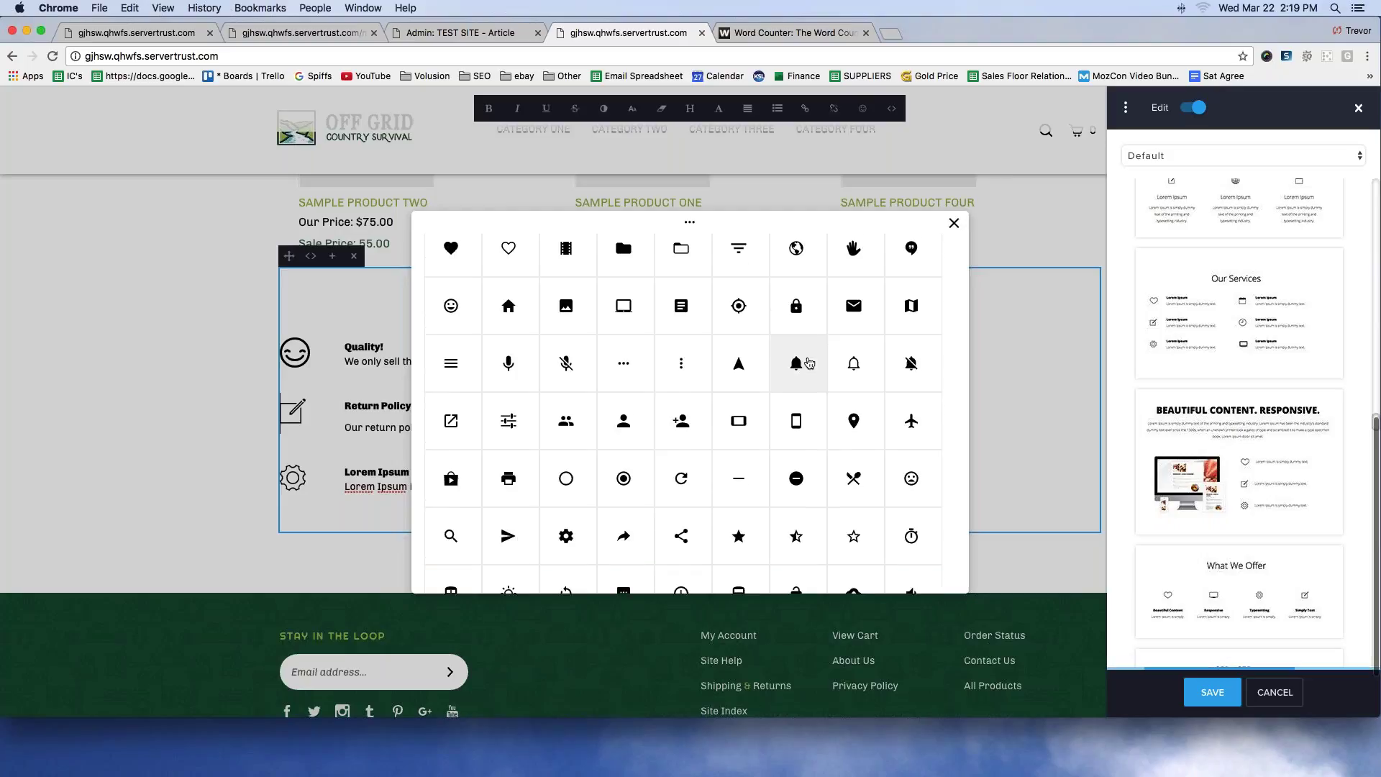
pyautogui.scroll(-2, 809, 363)
pyautogui.click(809, 363)
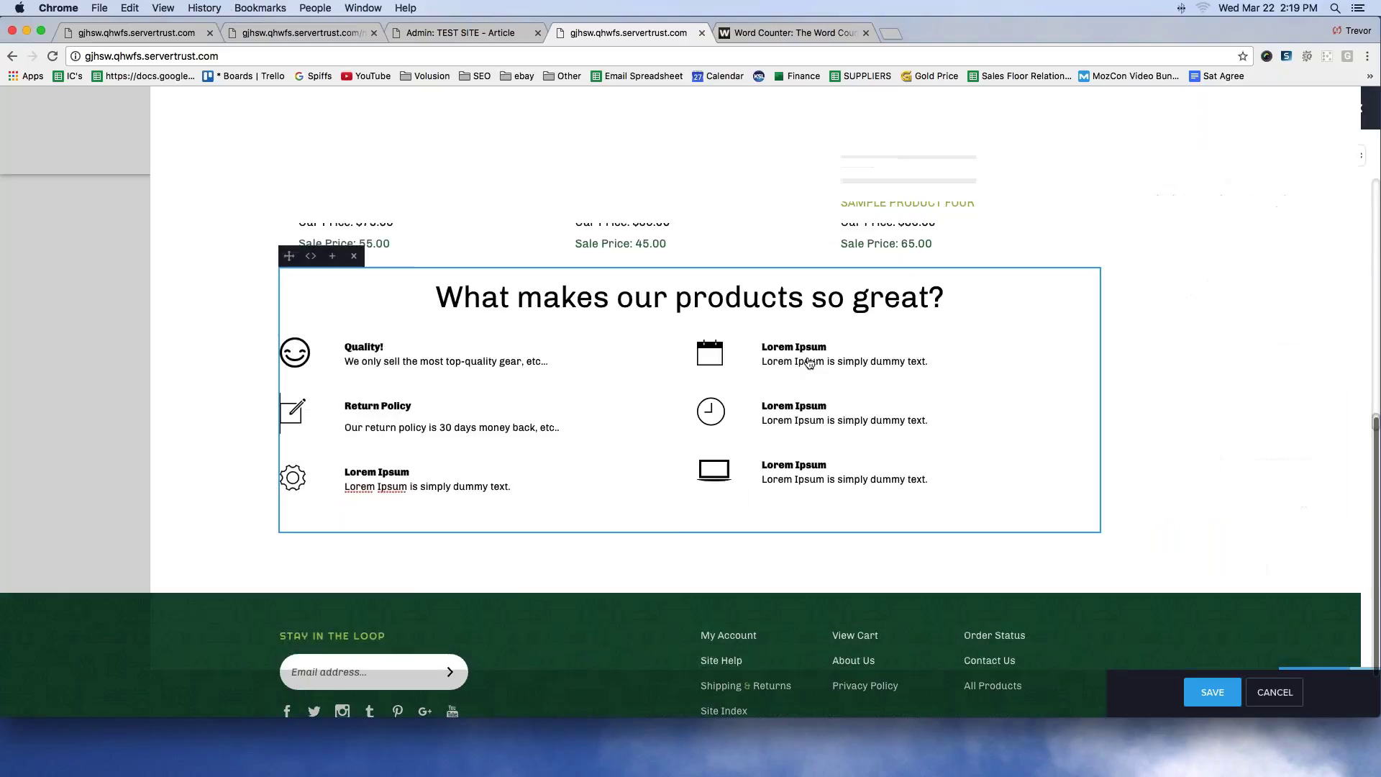
pyautogui.click(919, 370)
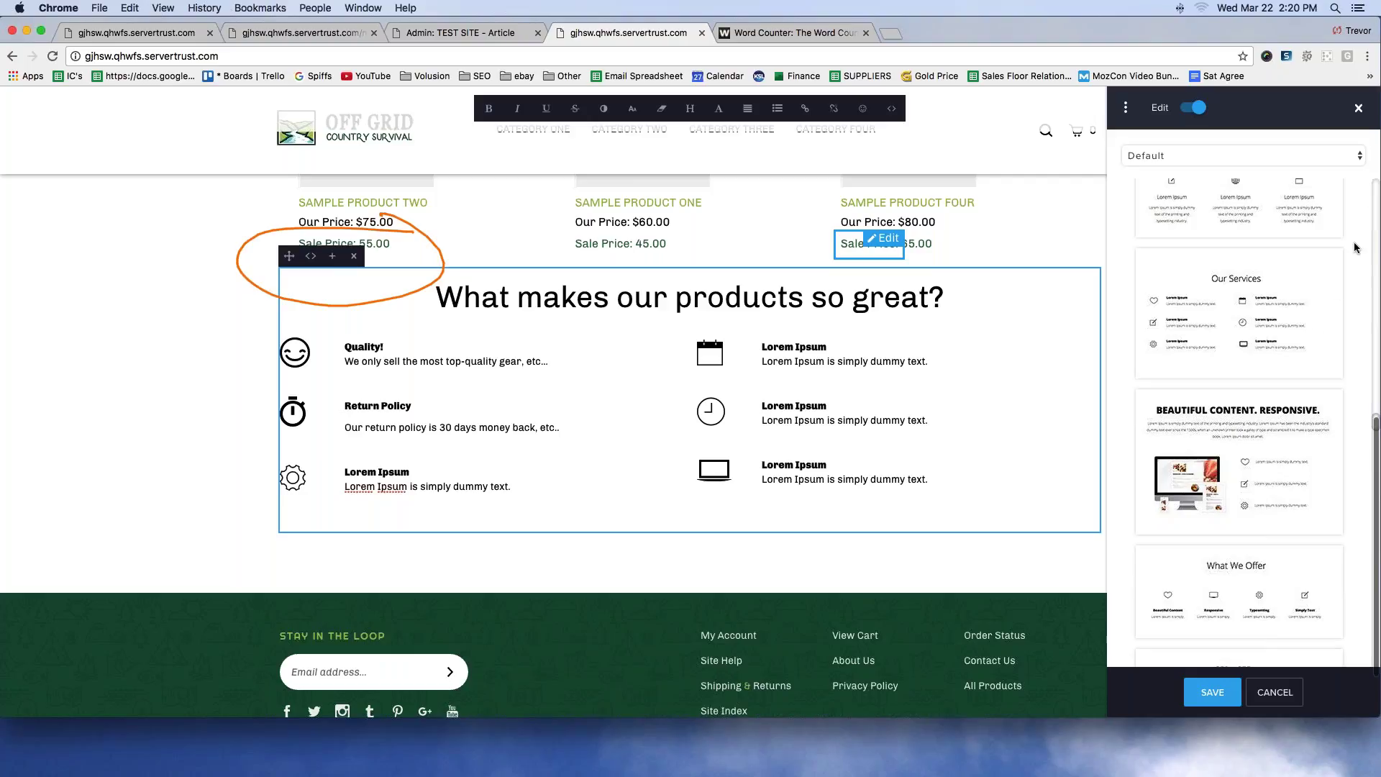
# Delete the "What makes our products so great?" block from below the featured products.
pyautogui.press('Escape')
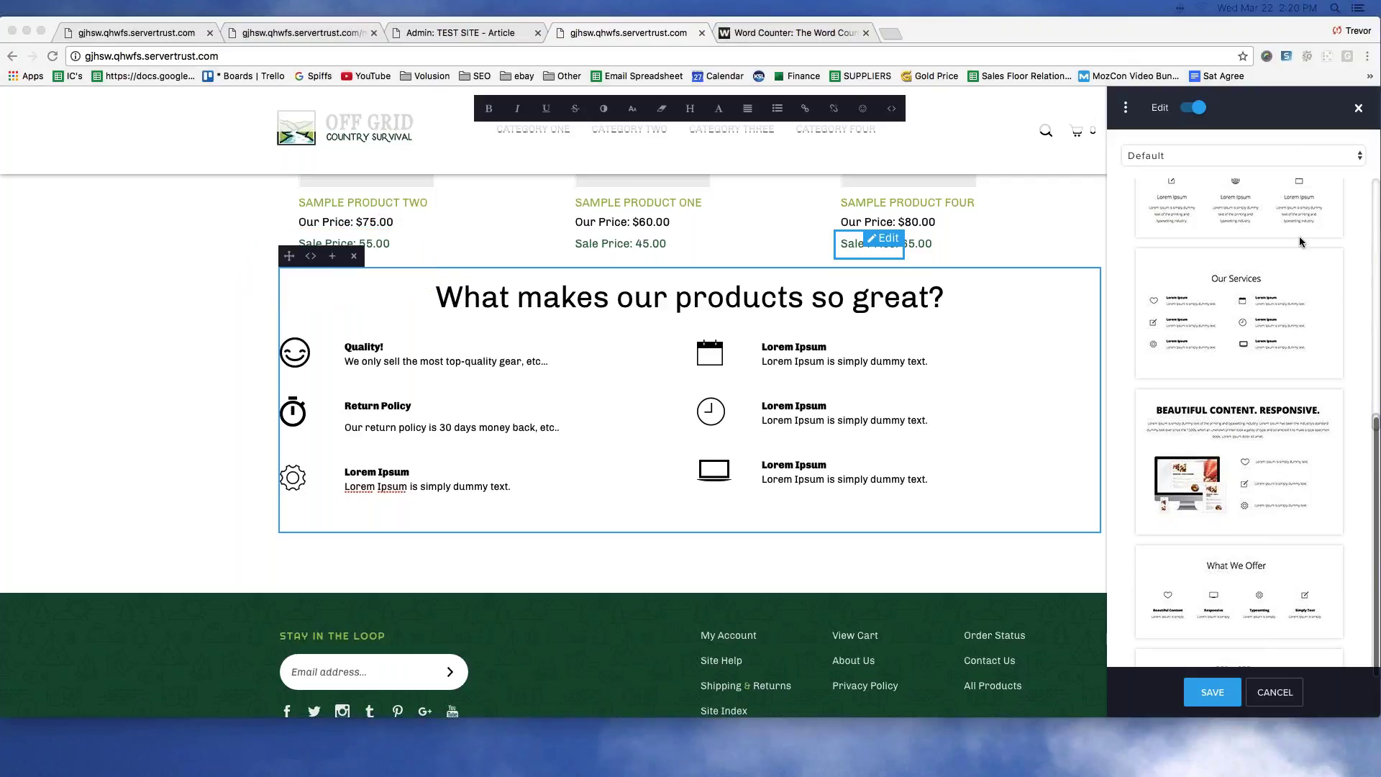
pyautogui.click(415, 245)
pyautogui.click(353, 256)
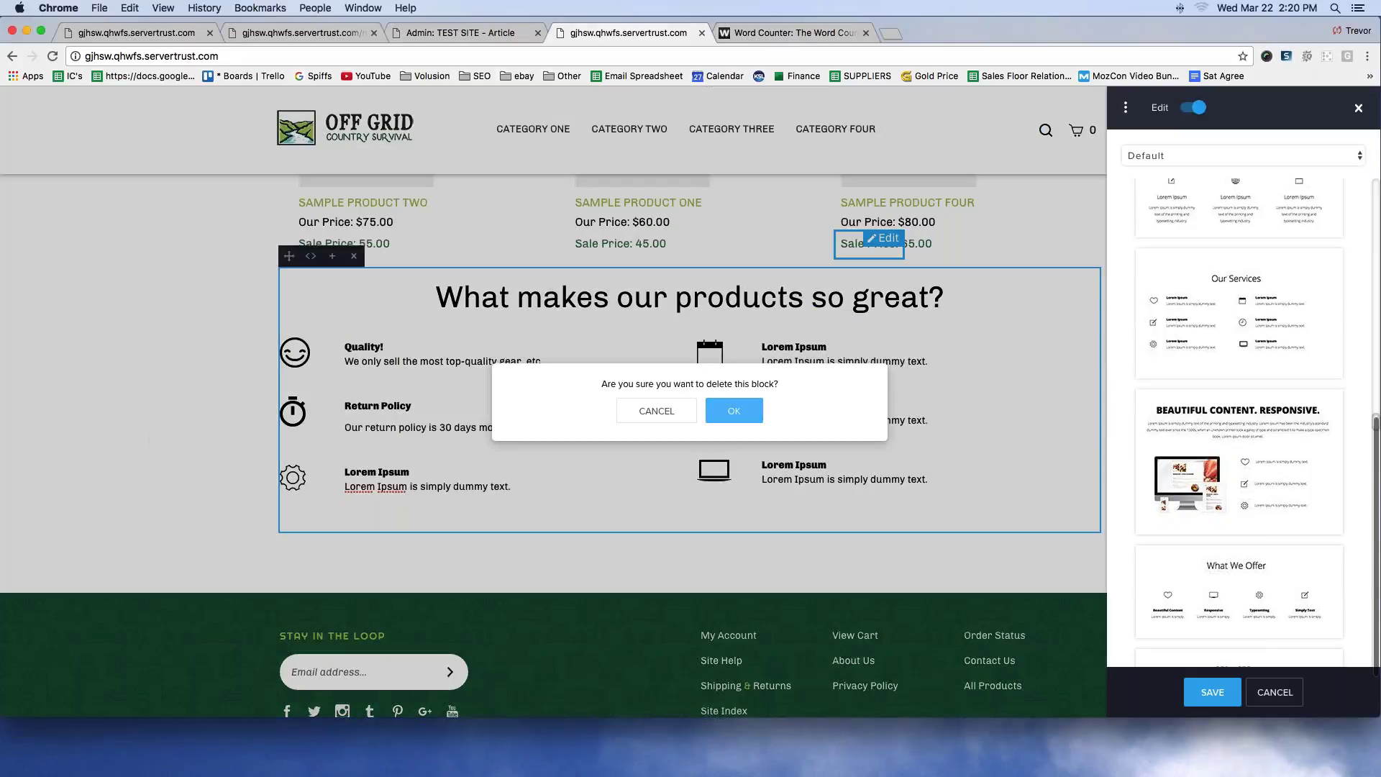
pyautogui.click(732, 415)
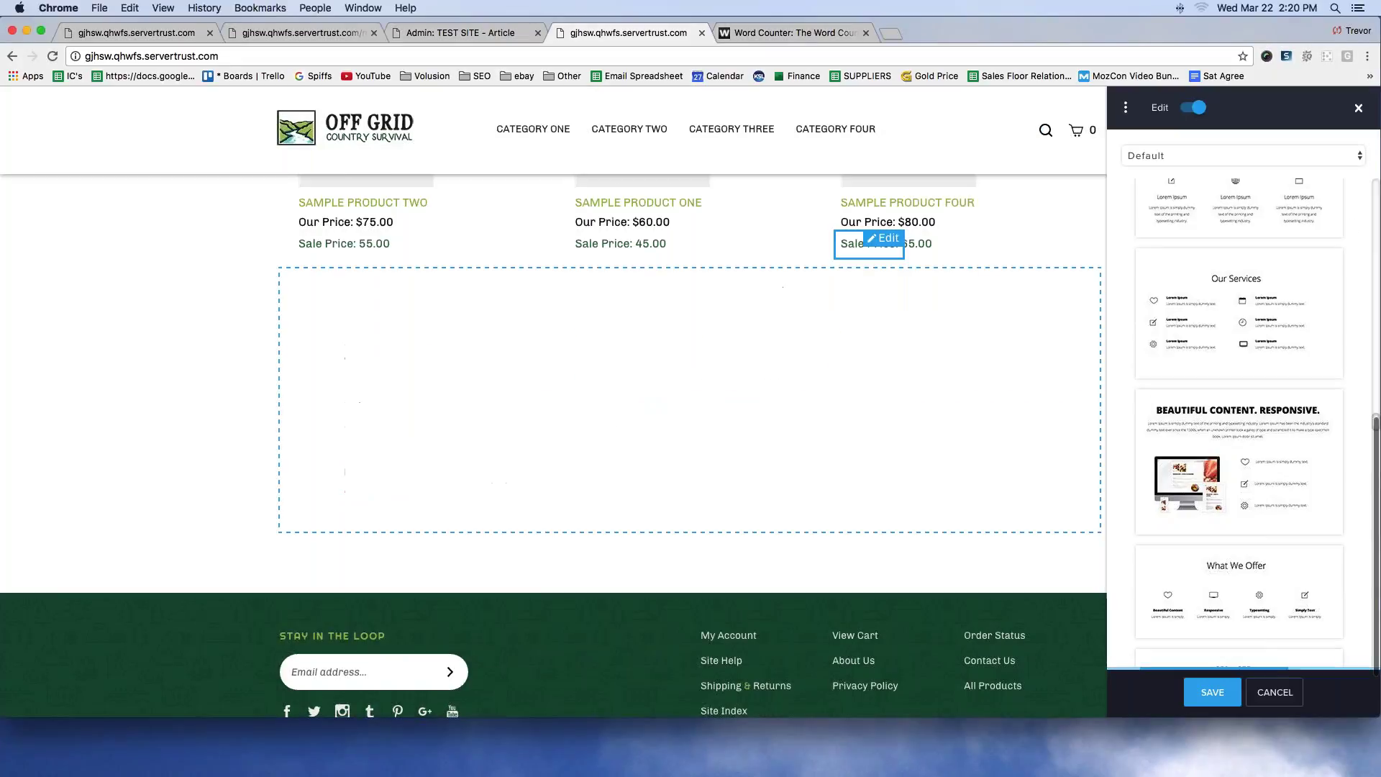
# Insert the "Beautiful Content. Responsive." block with the device image and three icons into the area below the Customer Favorites products.
pyautogui.scroll(-3, 1194, 439)
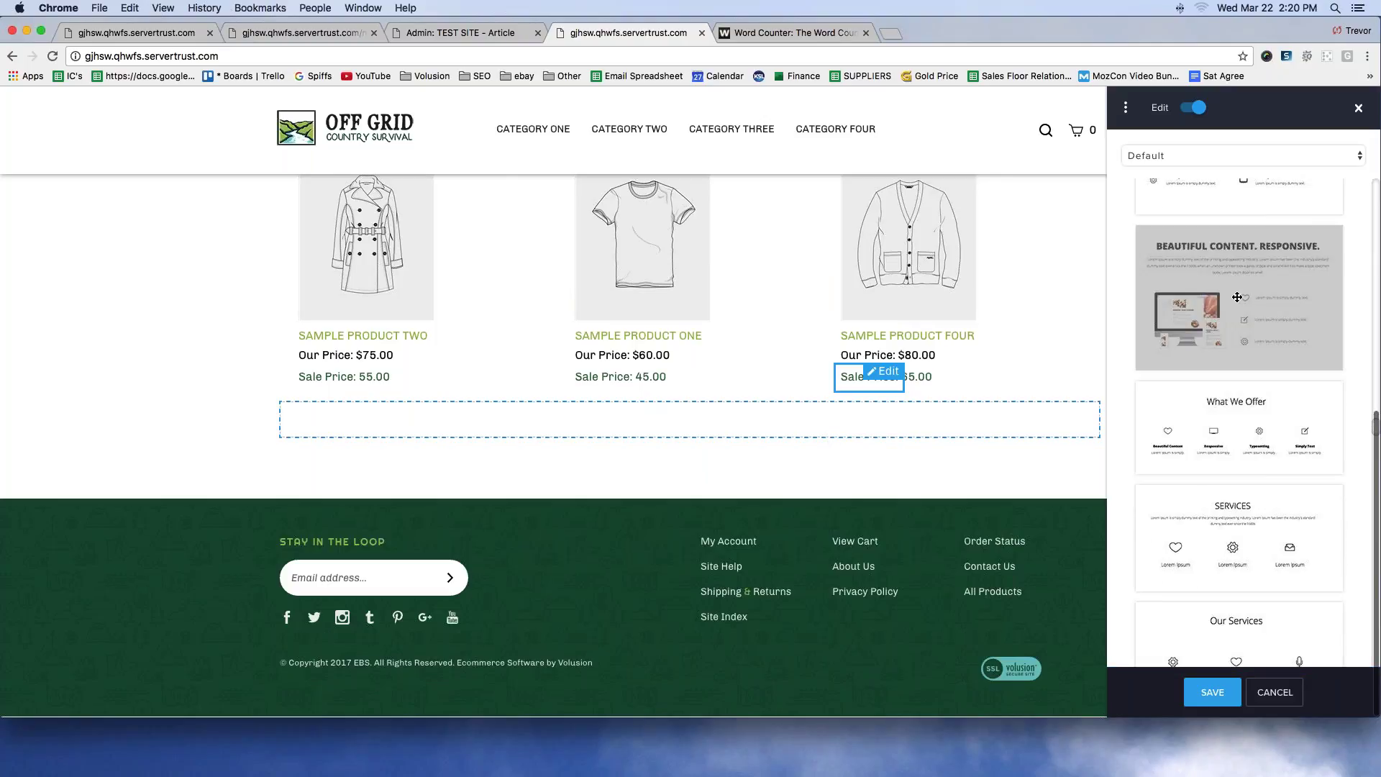
pyautogui.moveTo(1243, 291); pyautogui.dragTo(558, 429)
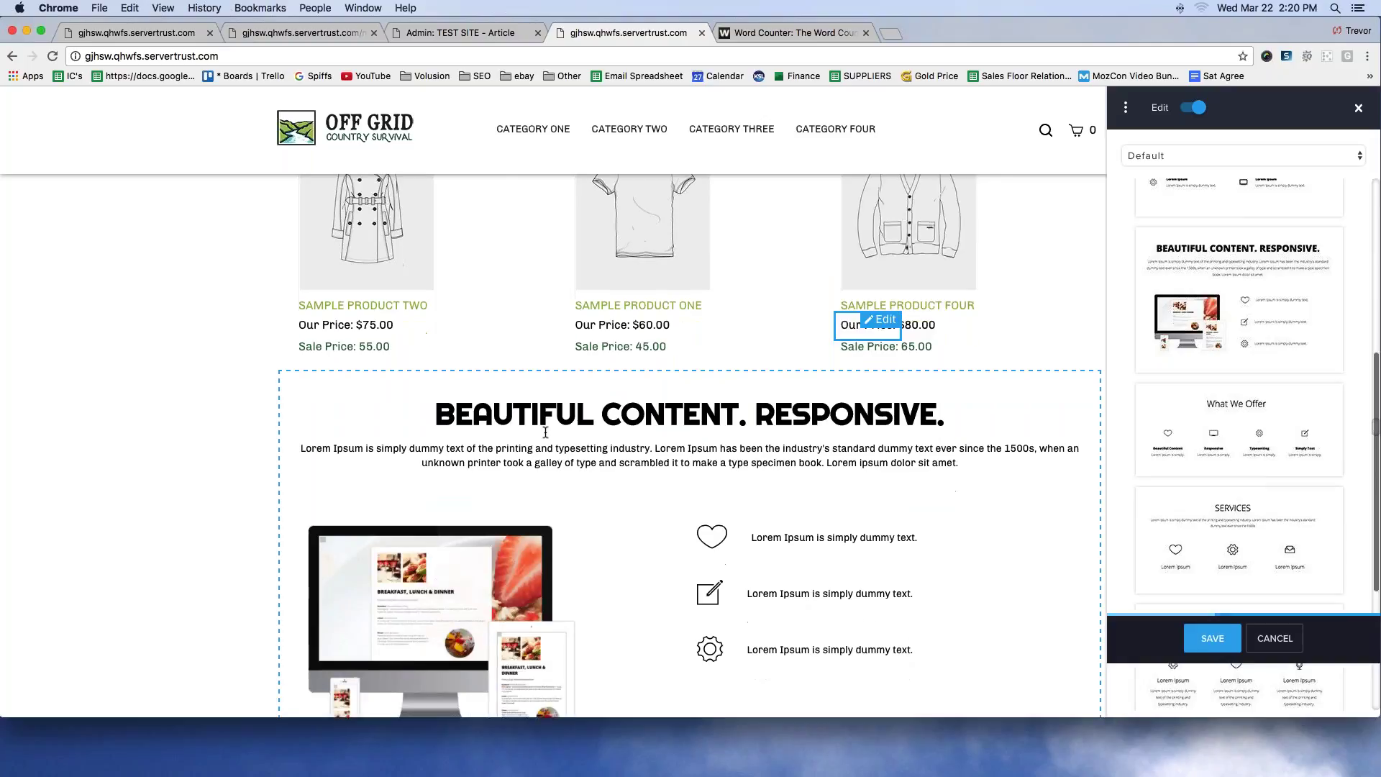
pyautogui.scroll(-3, 544, 430)
pyautogui.scroll(-2, 544, 429)
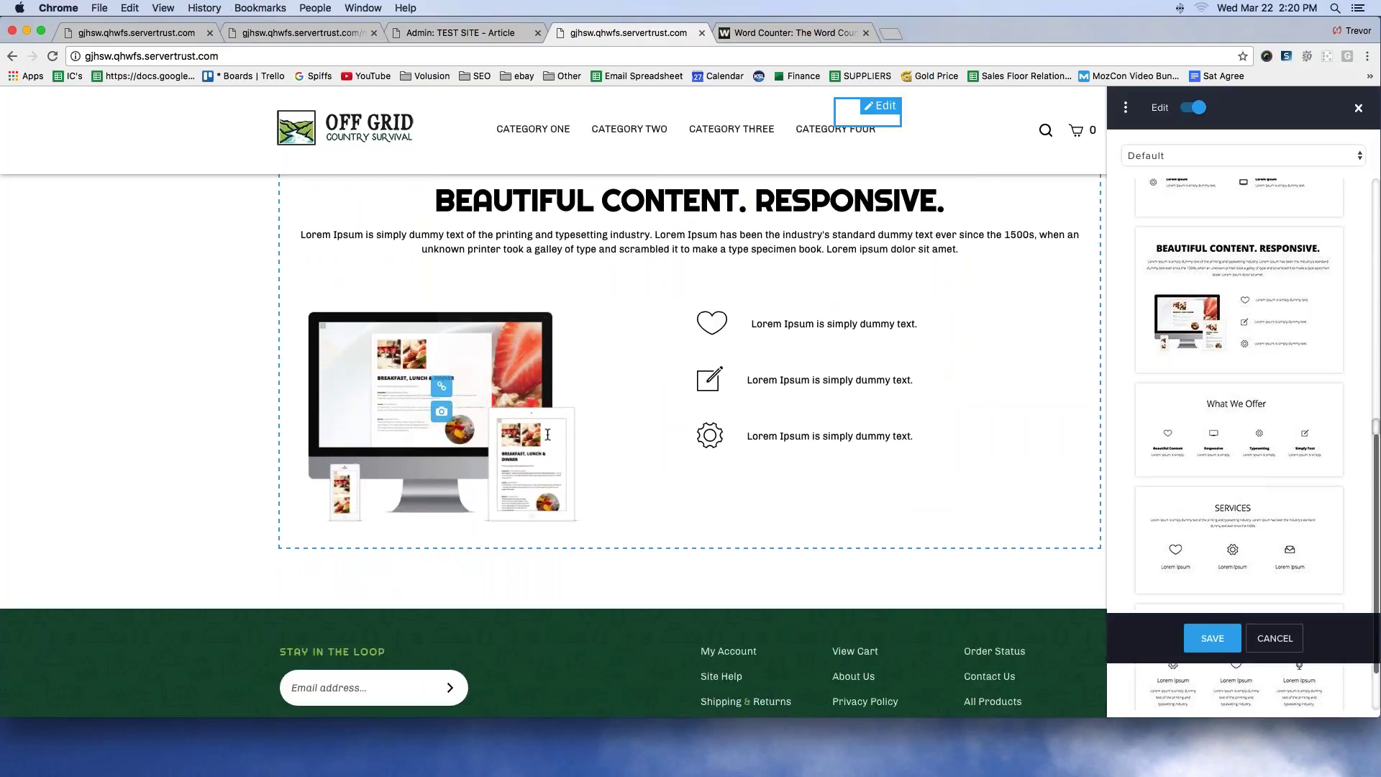
# Open the file chooser for replacing the block's device image and dismiss it without choosing a file.
pyautogui.click(445, 356)
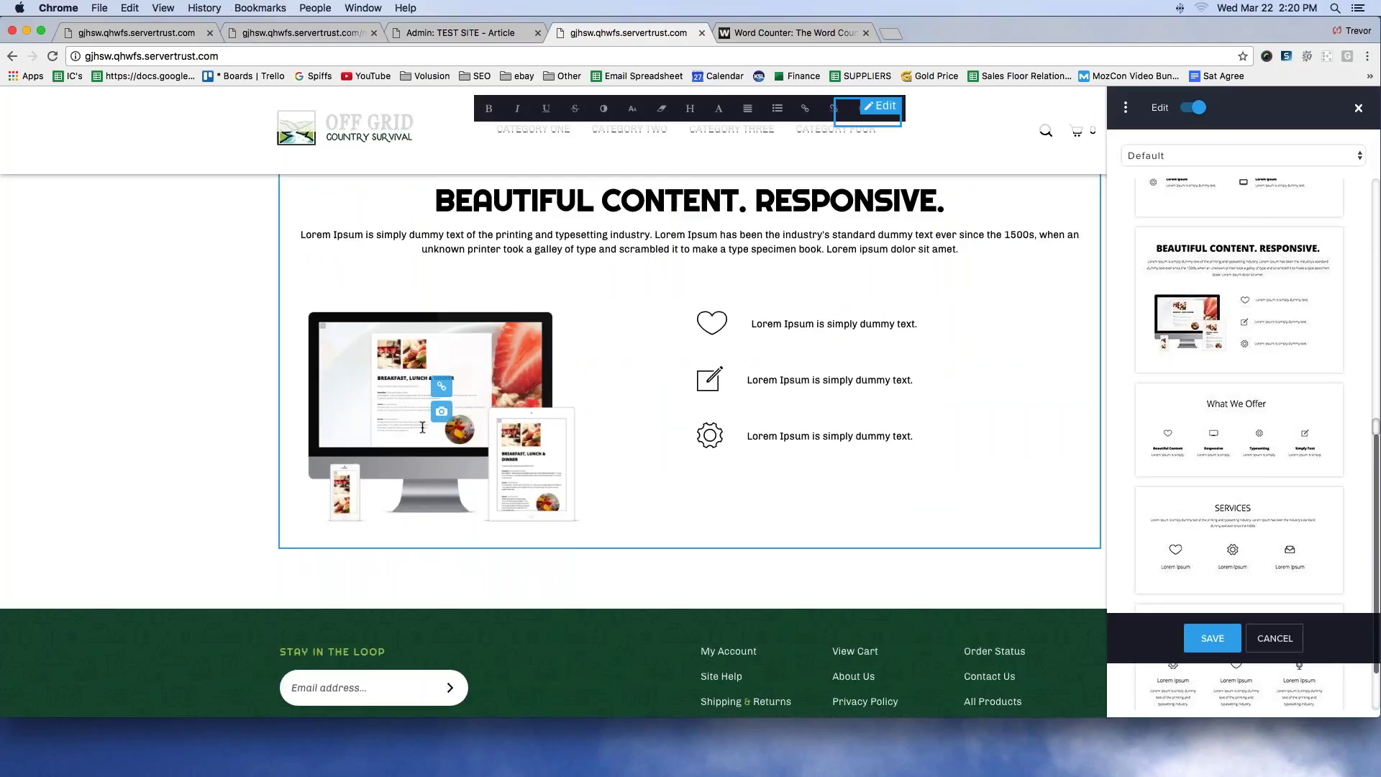
pyautogui.click(443, 414)
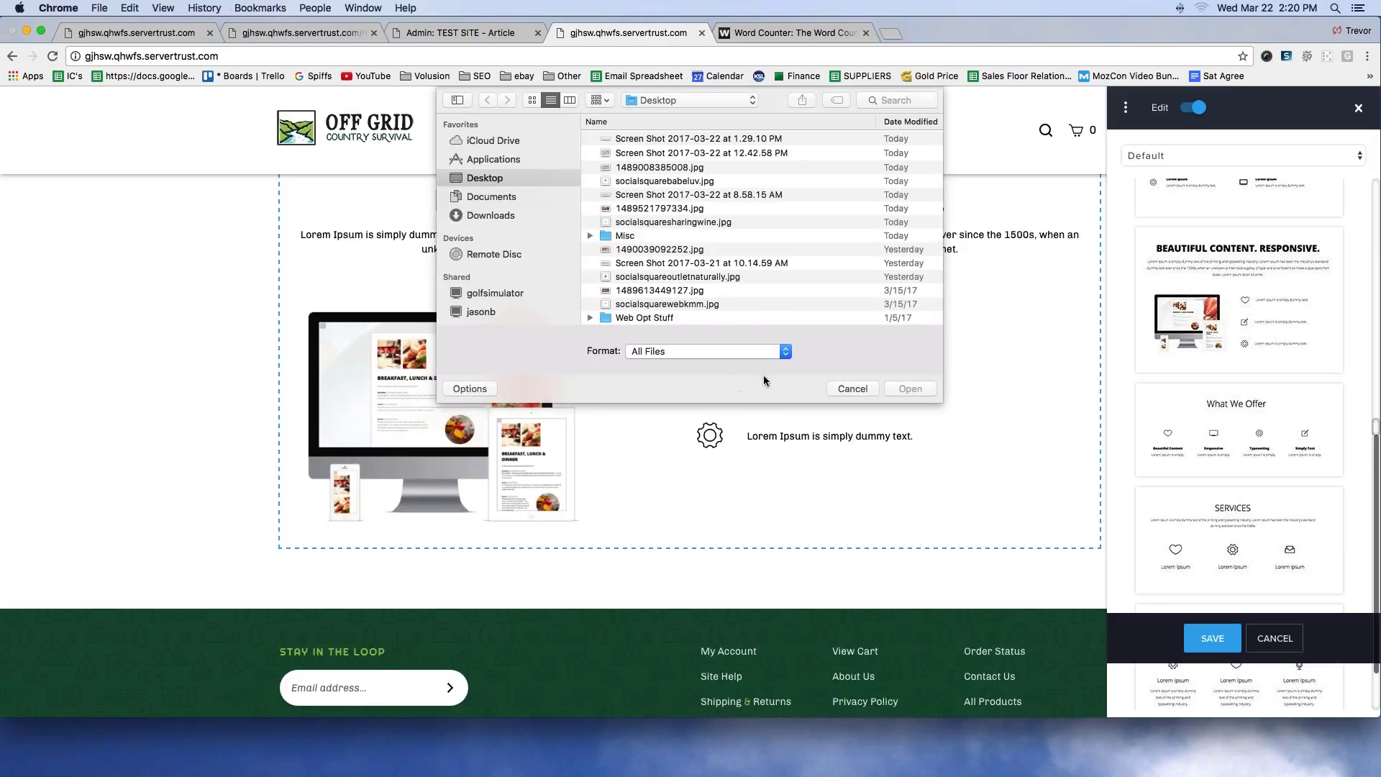
pyautogui.click(848, 389)
pyautogui.scroll(1, 576, 324)
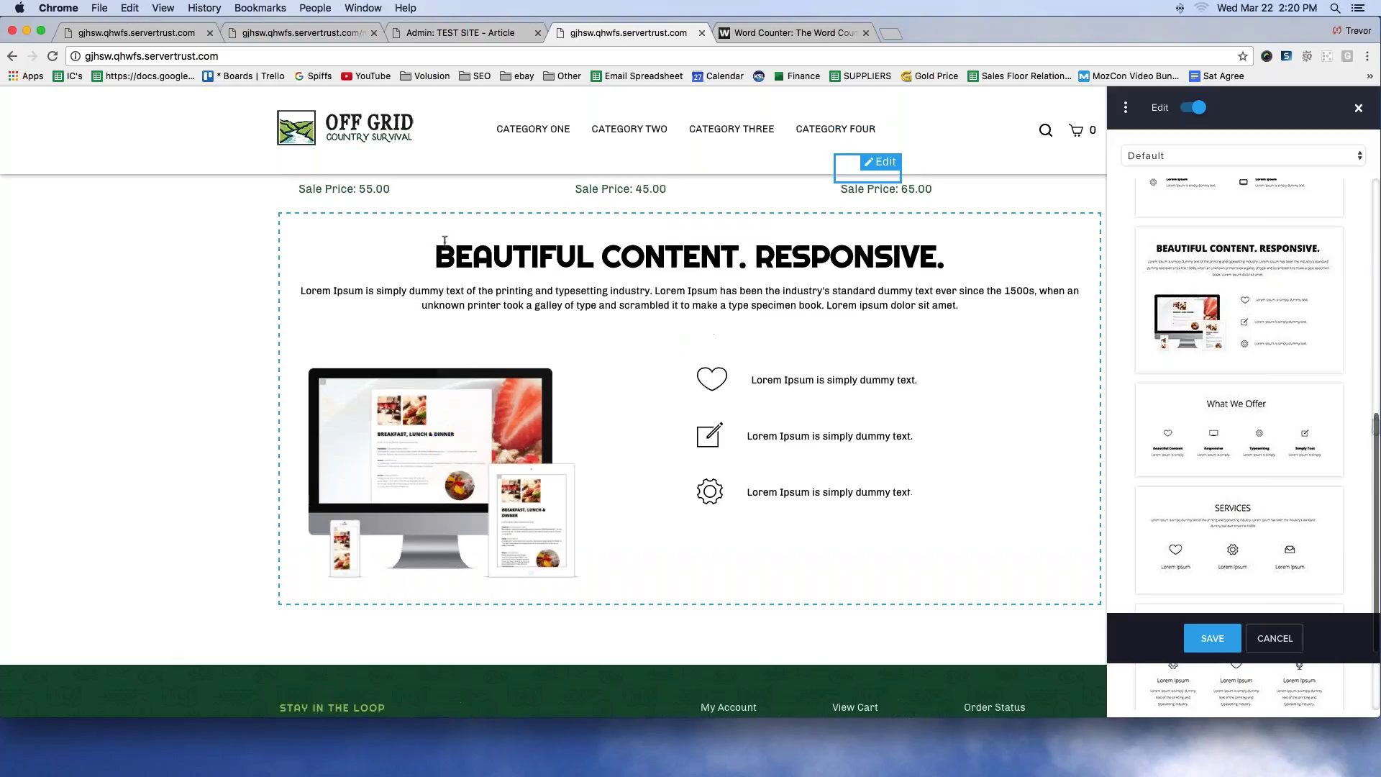
pyautogui.moveTo(438, 255); pyautogui.dragTo(899, 262)
pyautogui.click(707, 297)
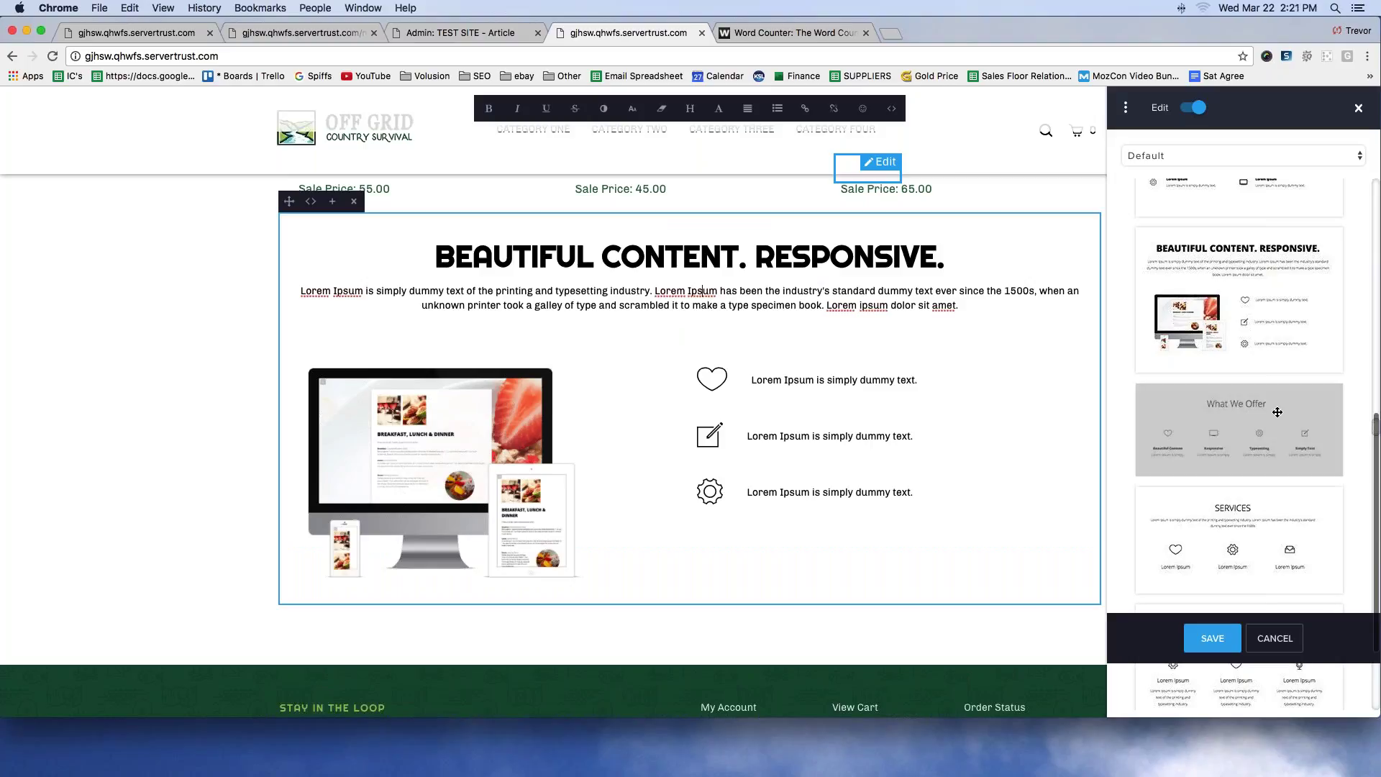
# Delete the "Beautiful Content. Responsive." block from below the Customer Favorites products.
pyautogui.scroll(-8, 1229, 403)
pyautogui.scroll(-8, 1229, 404)
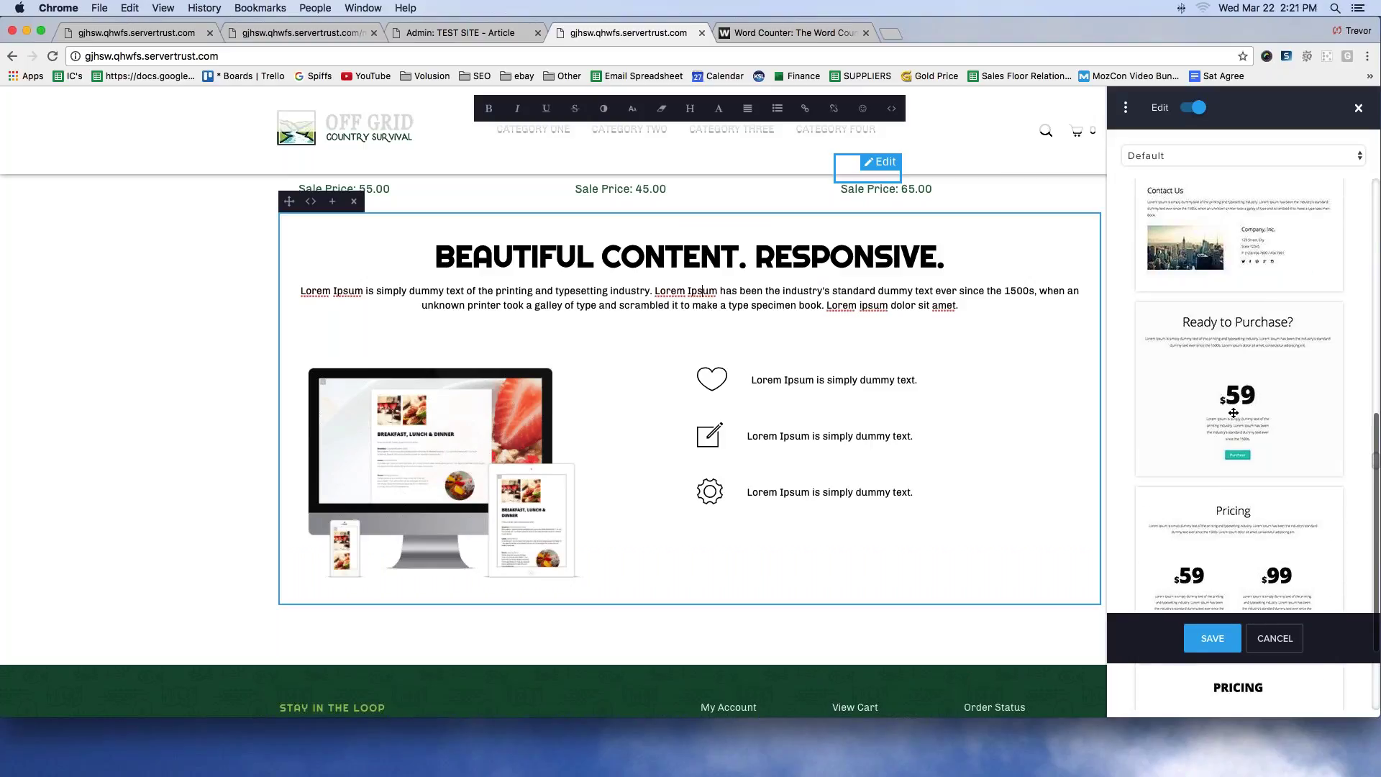
pyautogui.scroll(-5, 1233, 413)
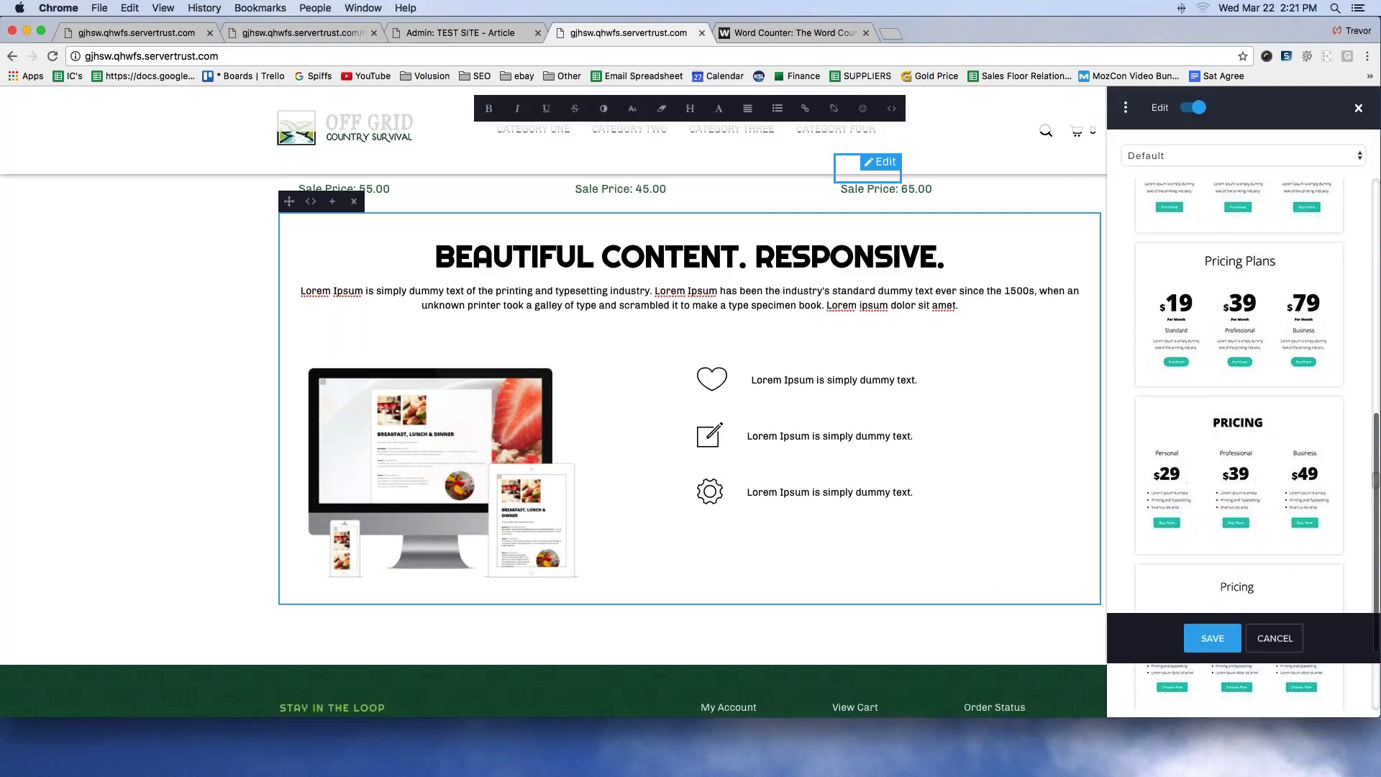
pyautogui.scroll(3, 1229, 460)
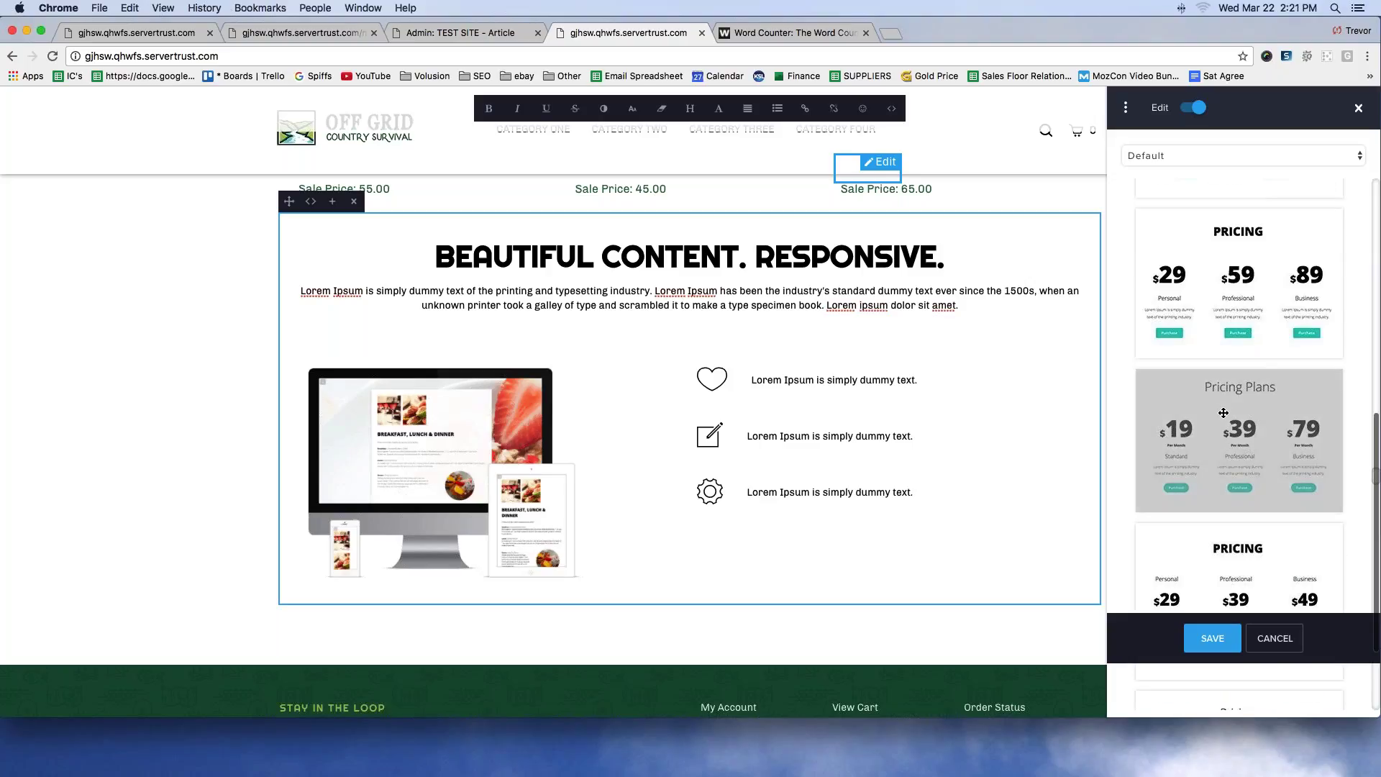
pyautogui.click(354, 201)
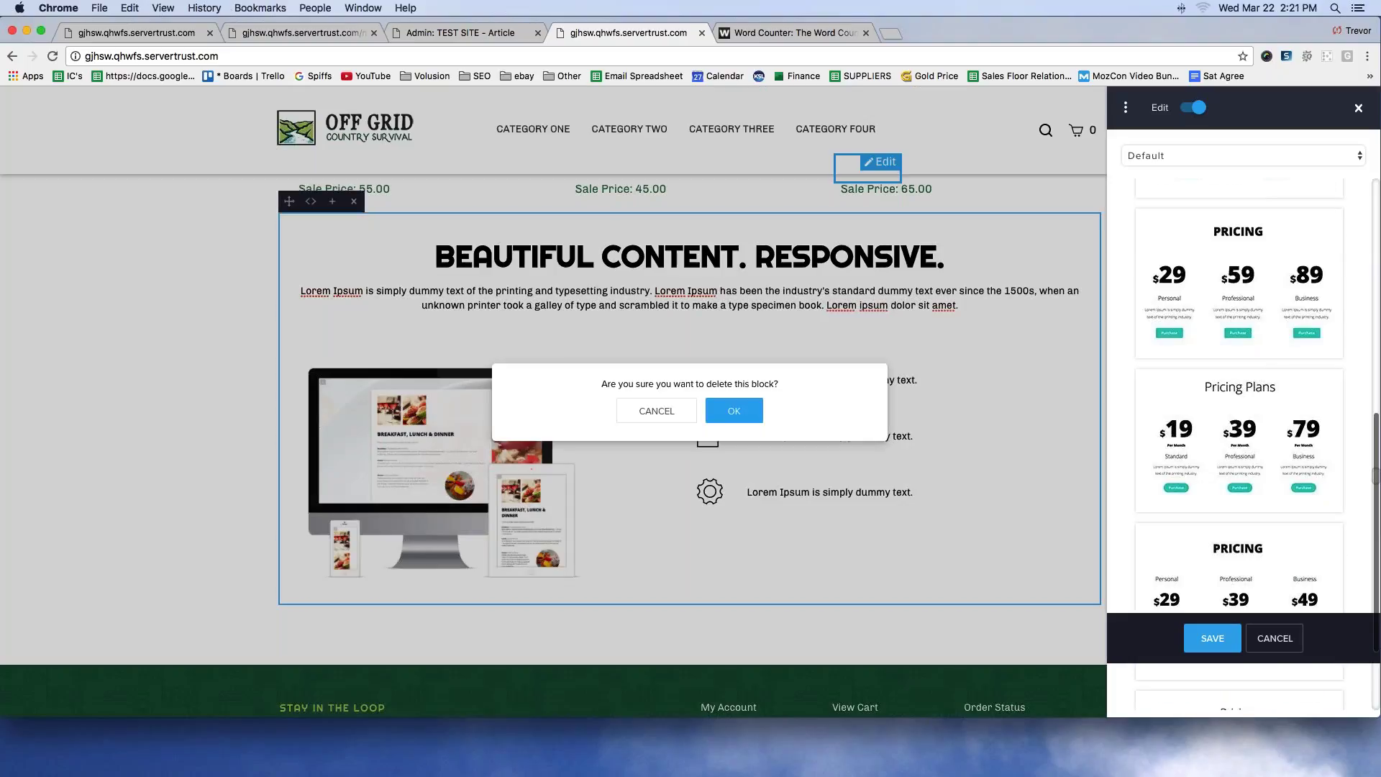
pyautogui.click(734, 410)
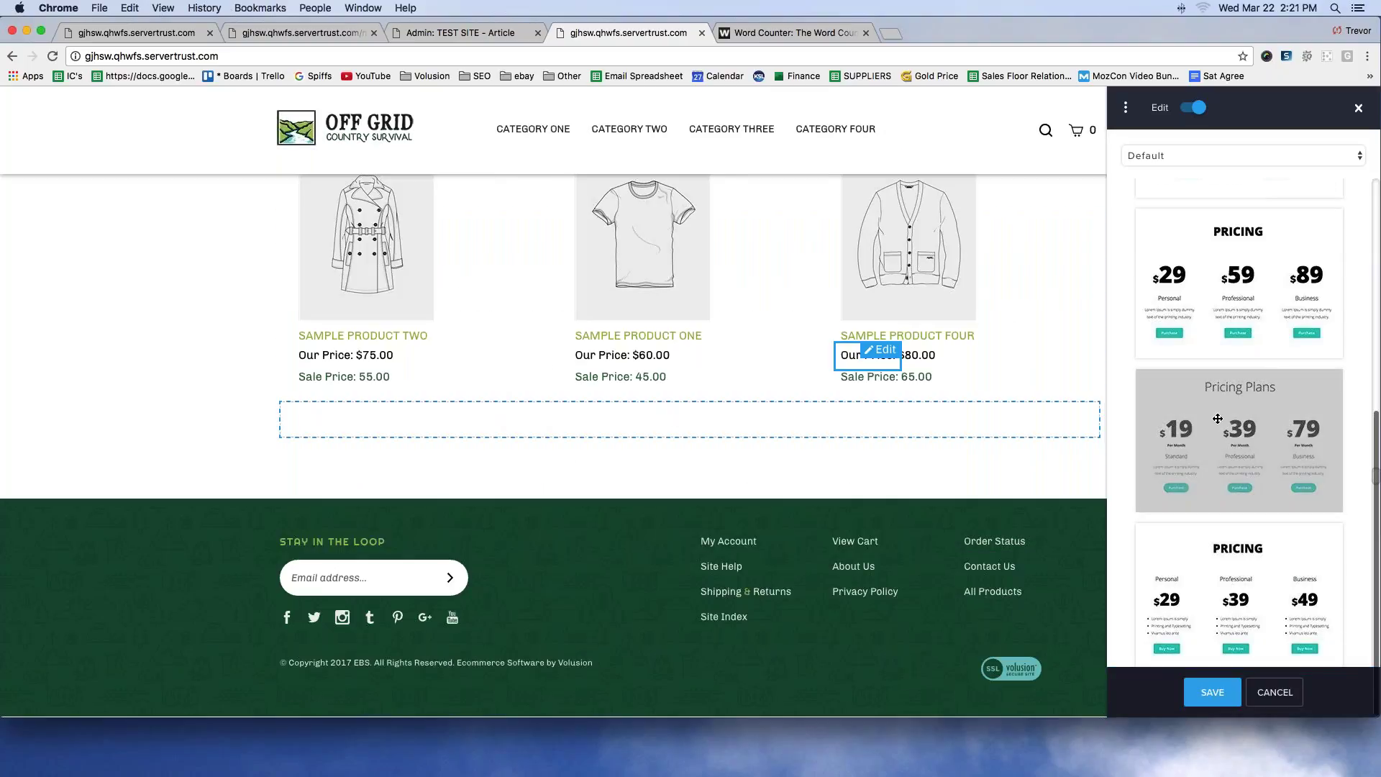
# Try out the Pricing Plans block with $19, $39 and $79 tiers below the products, and delete it again.
pyautogui.moveTo(1217, 418); pyautogui.dragTo(496, 425)
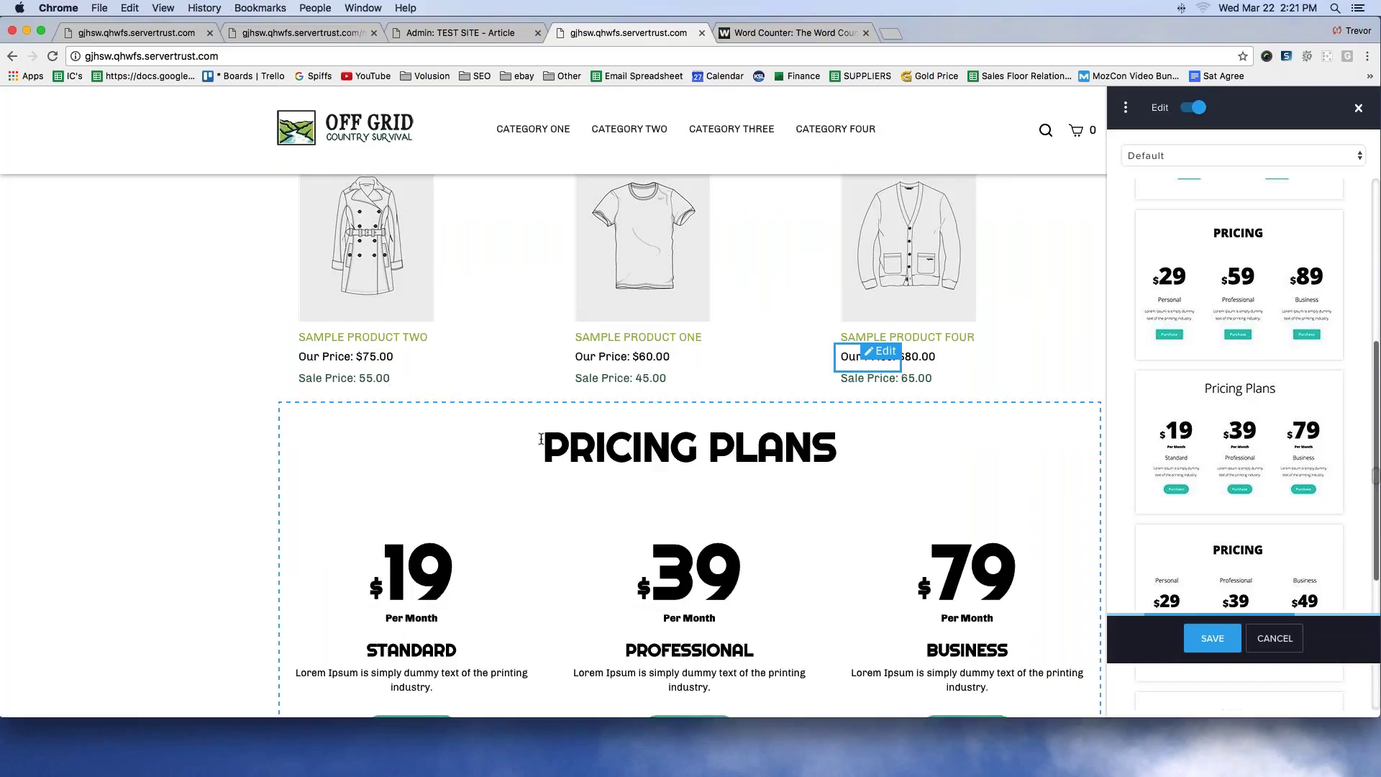
pyautogui.scroll(-3, 546, 438)
pyautogui.click(734, 286)
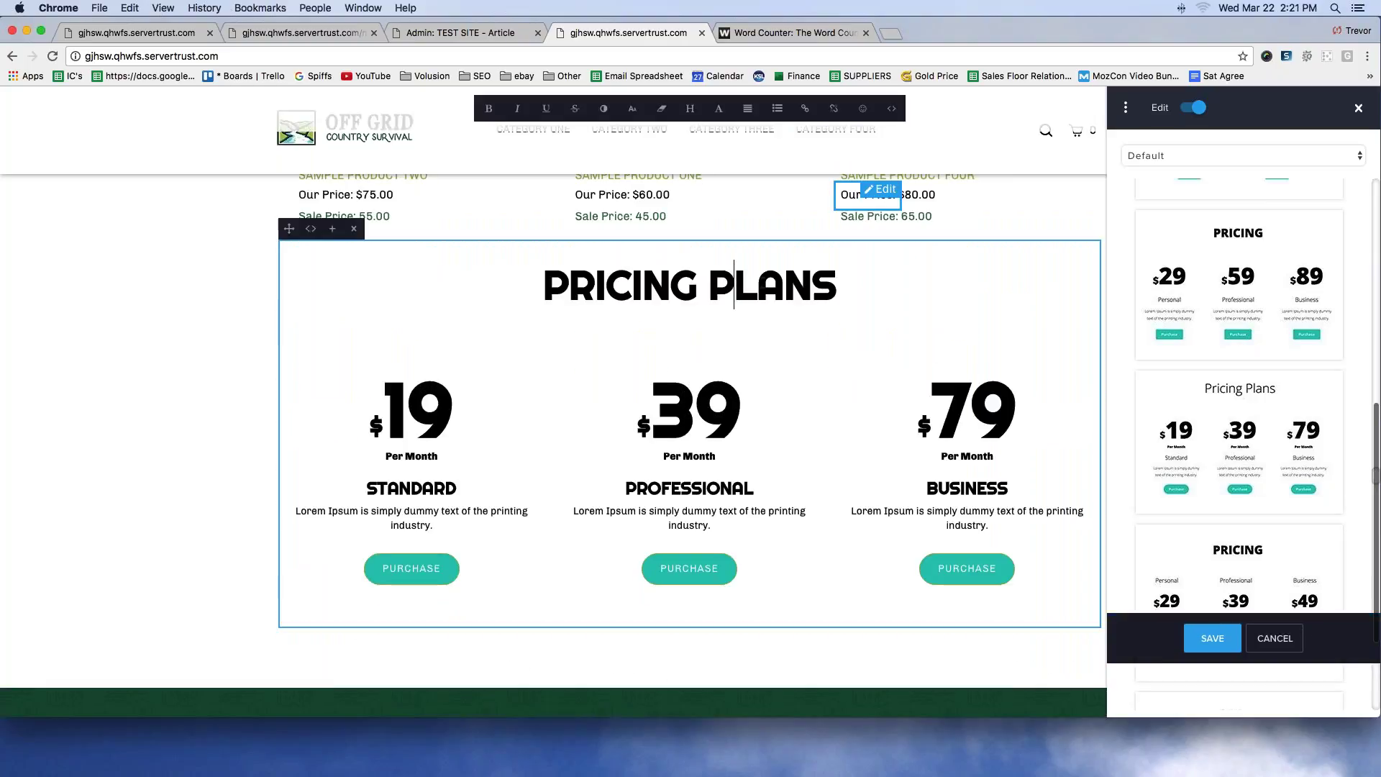
pyautogui.moveTo(857, 282); pyautogui.dragTo(594, 286)
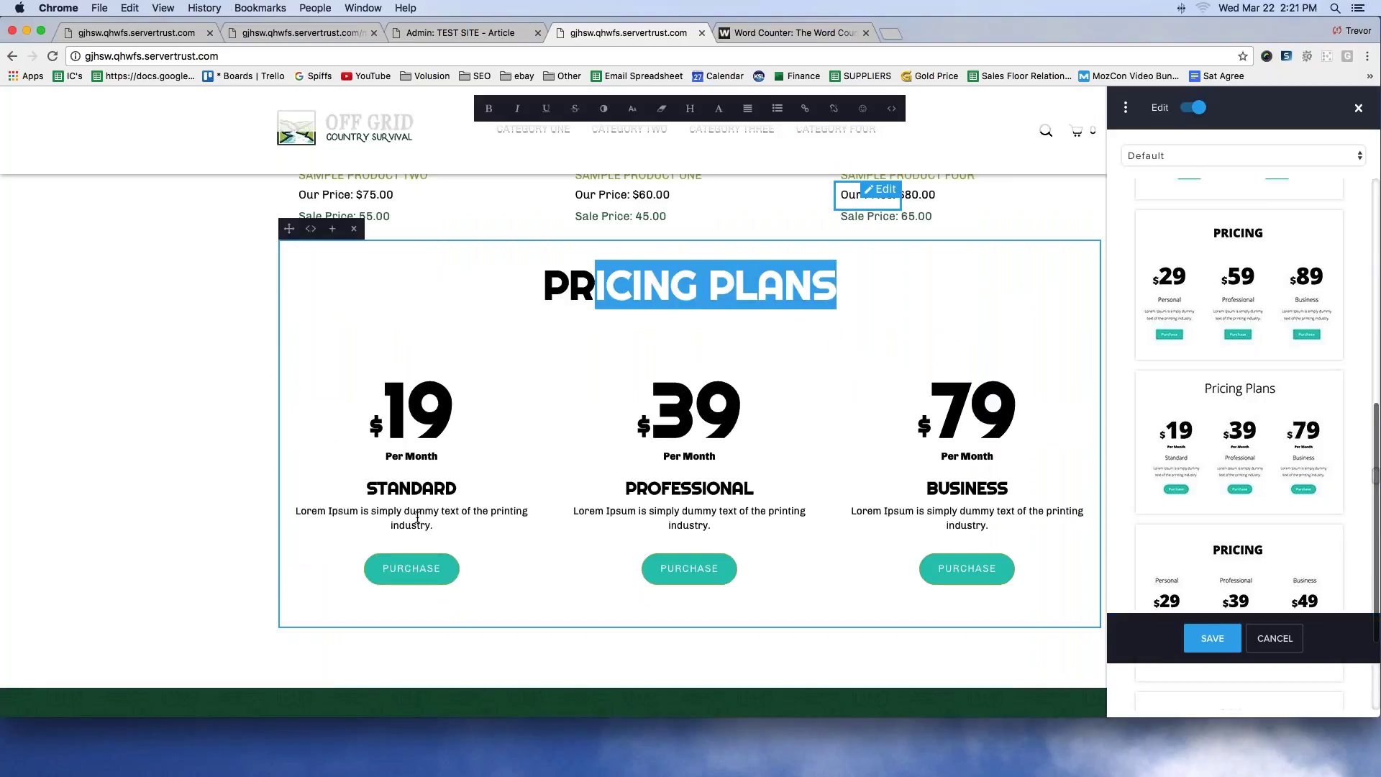
pyautogui.click(354, 229)
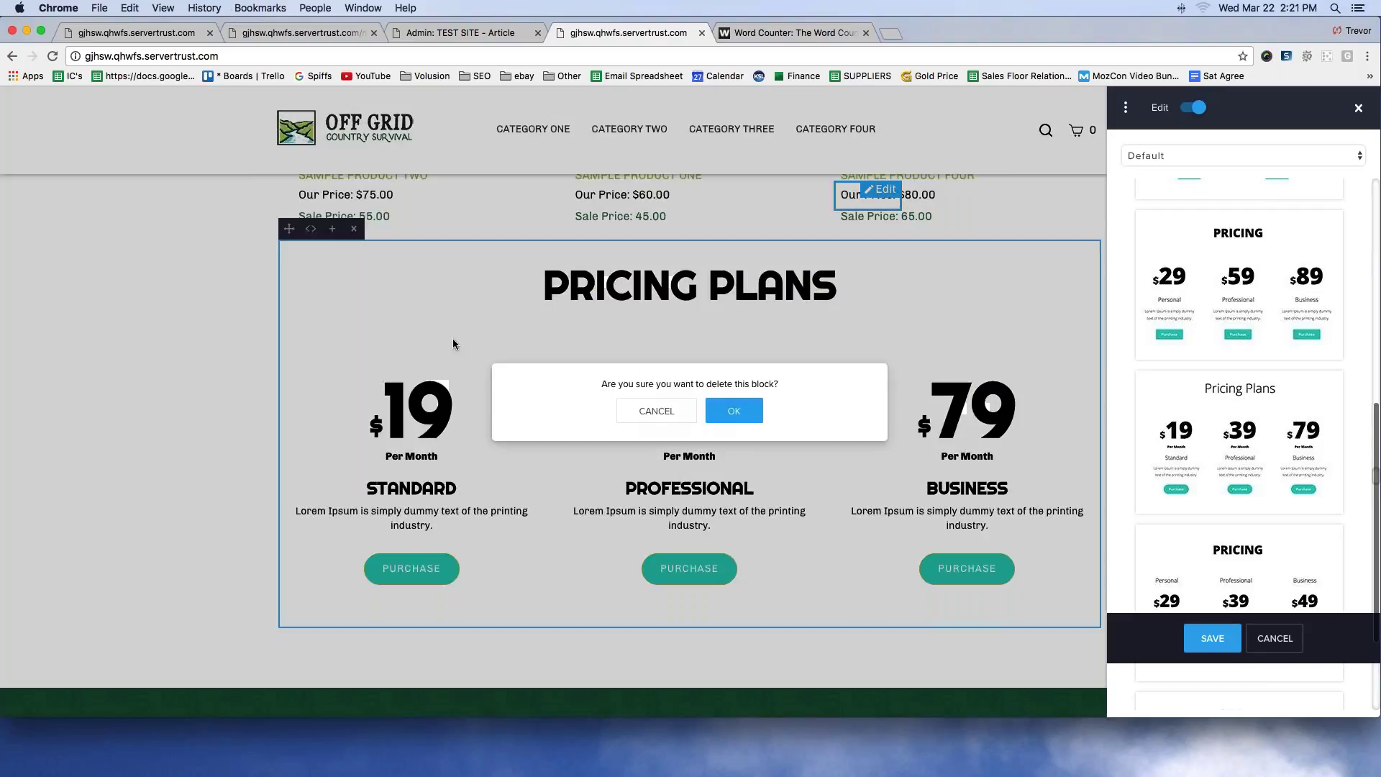
pyautogui.click(733, 410)
# Insert the Portfolio block with six images into the empty content area below the Customer Favorites products.
pyautogui.scroll(-8, 1197, 456)
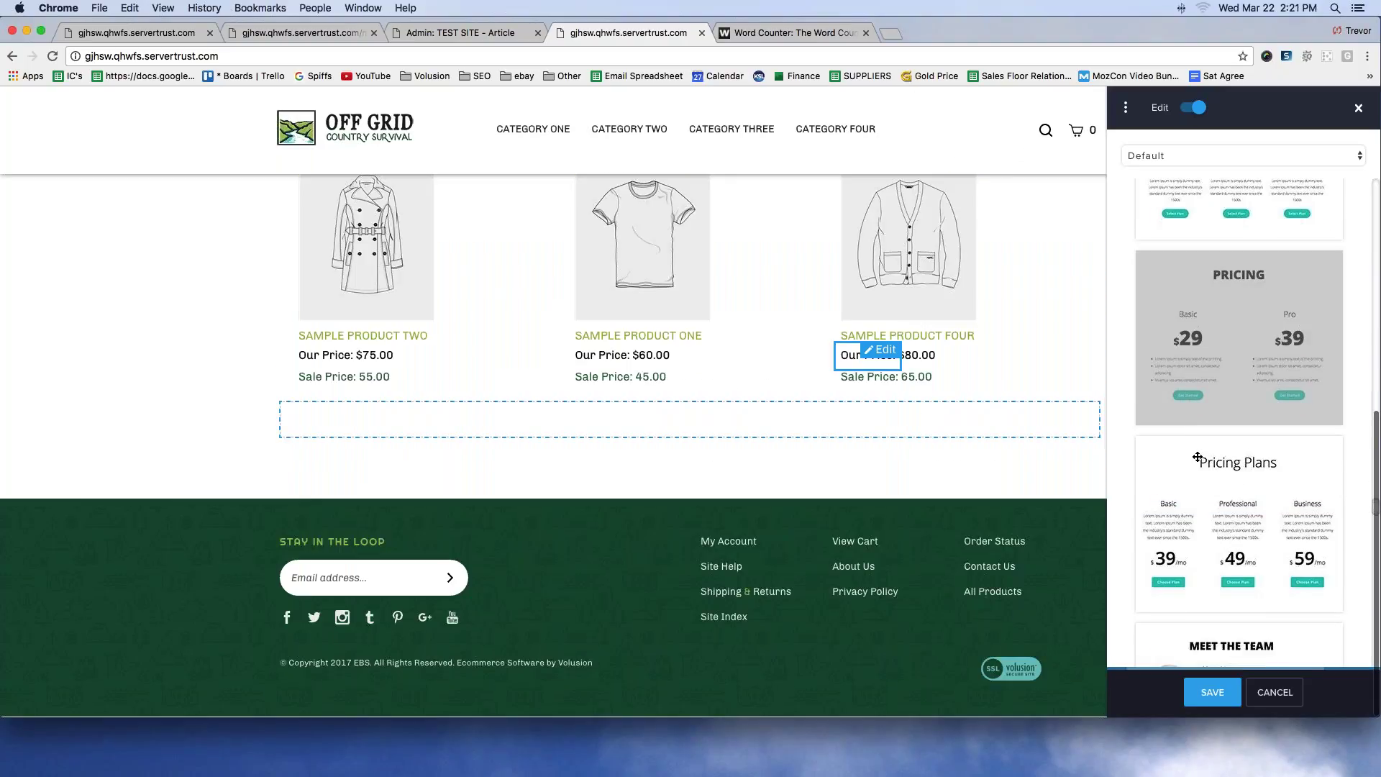
pyautogui.scroll(-1, 1198, 456)
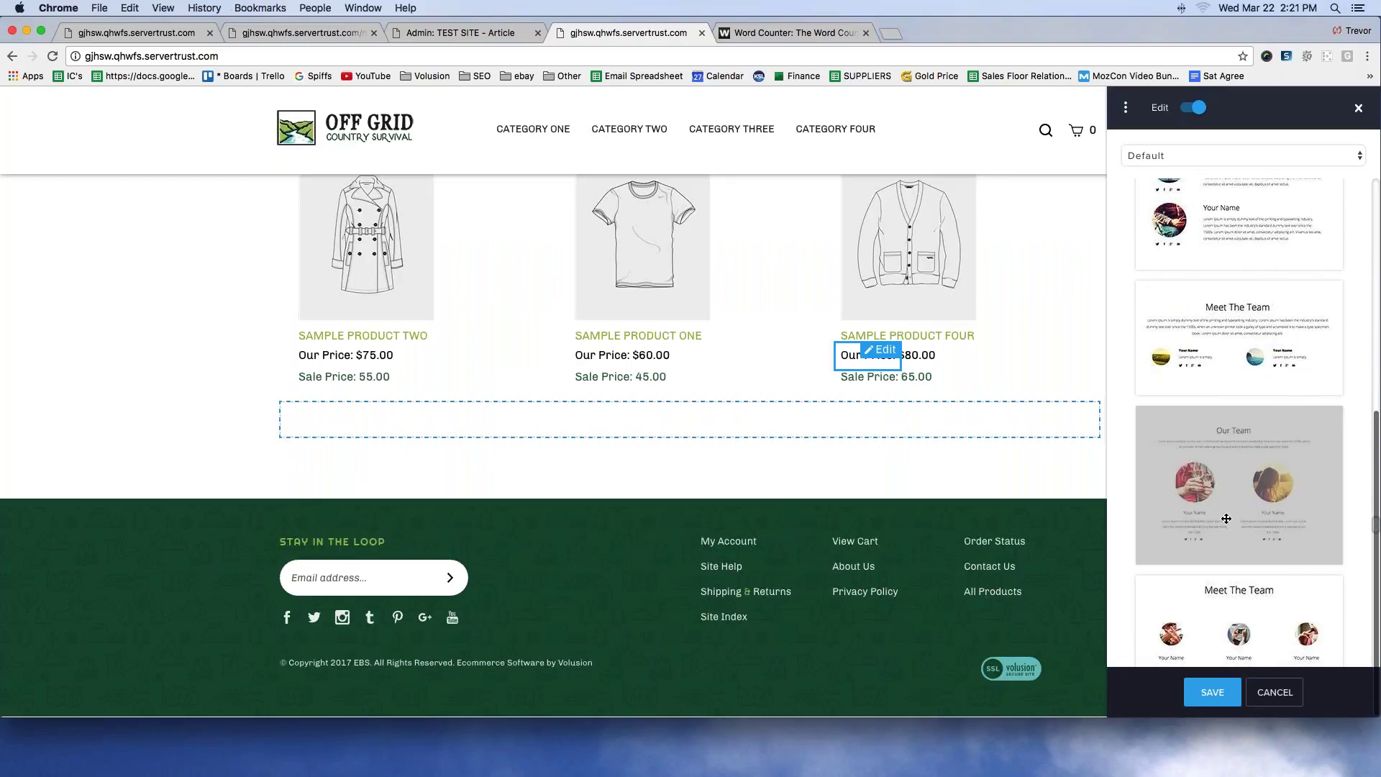
pyautogui.scroll(-8, 1226, 518)
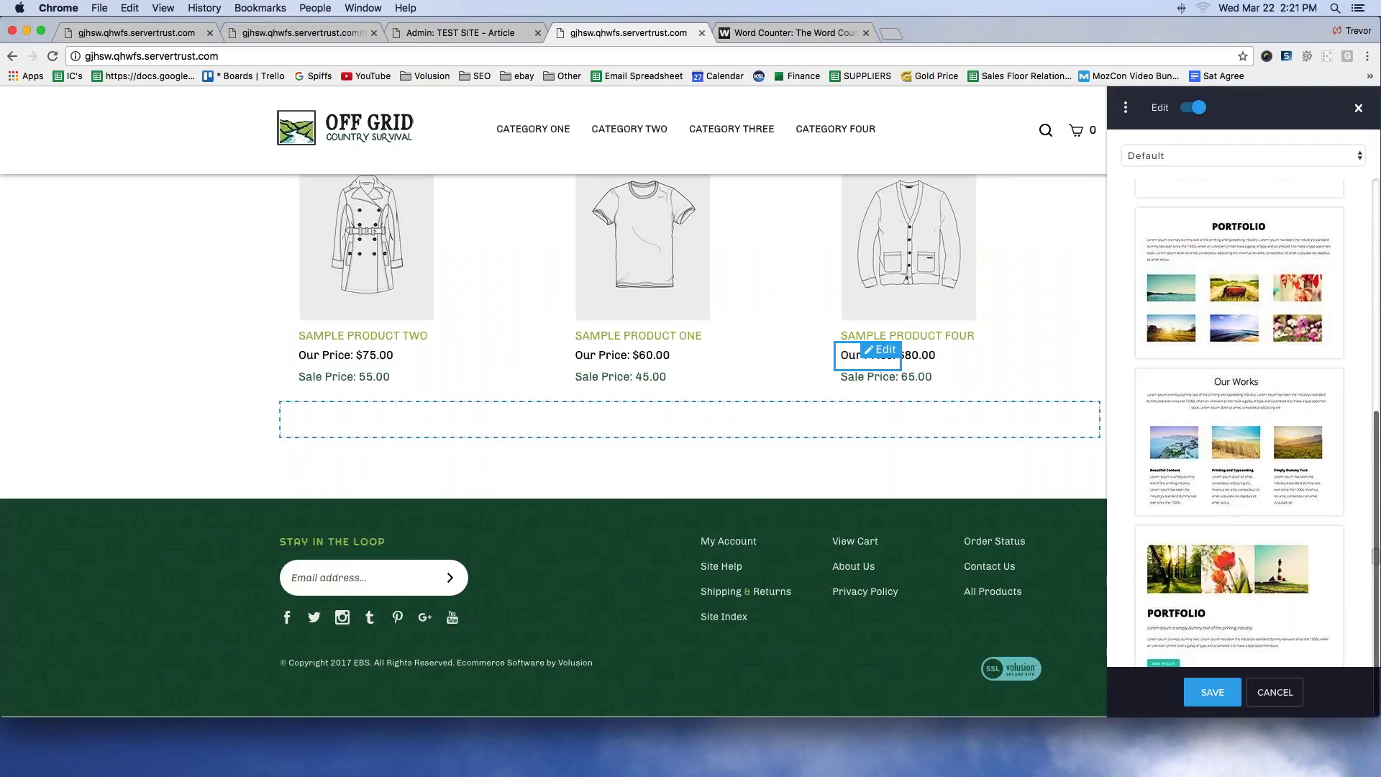
pyautogui.scroll(-3, 1238, 421)
pyautogui.scroll(4, 1238, 421)
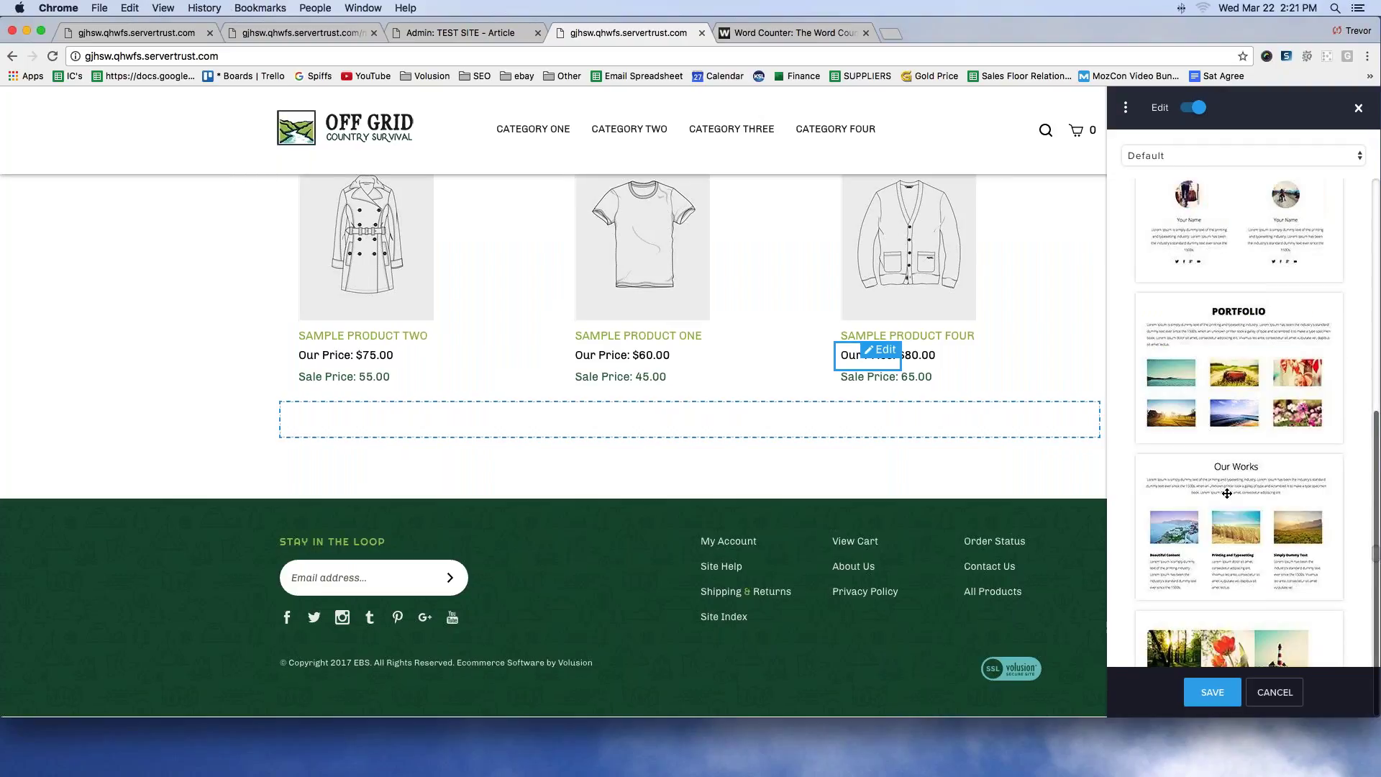
pyautogui.moveTo(1238, 358); pyautogui.dragTo(518, 436)
pyautogui.scroll(-5, 204, 401)
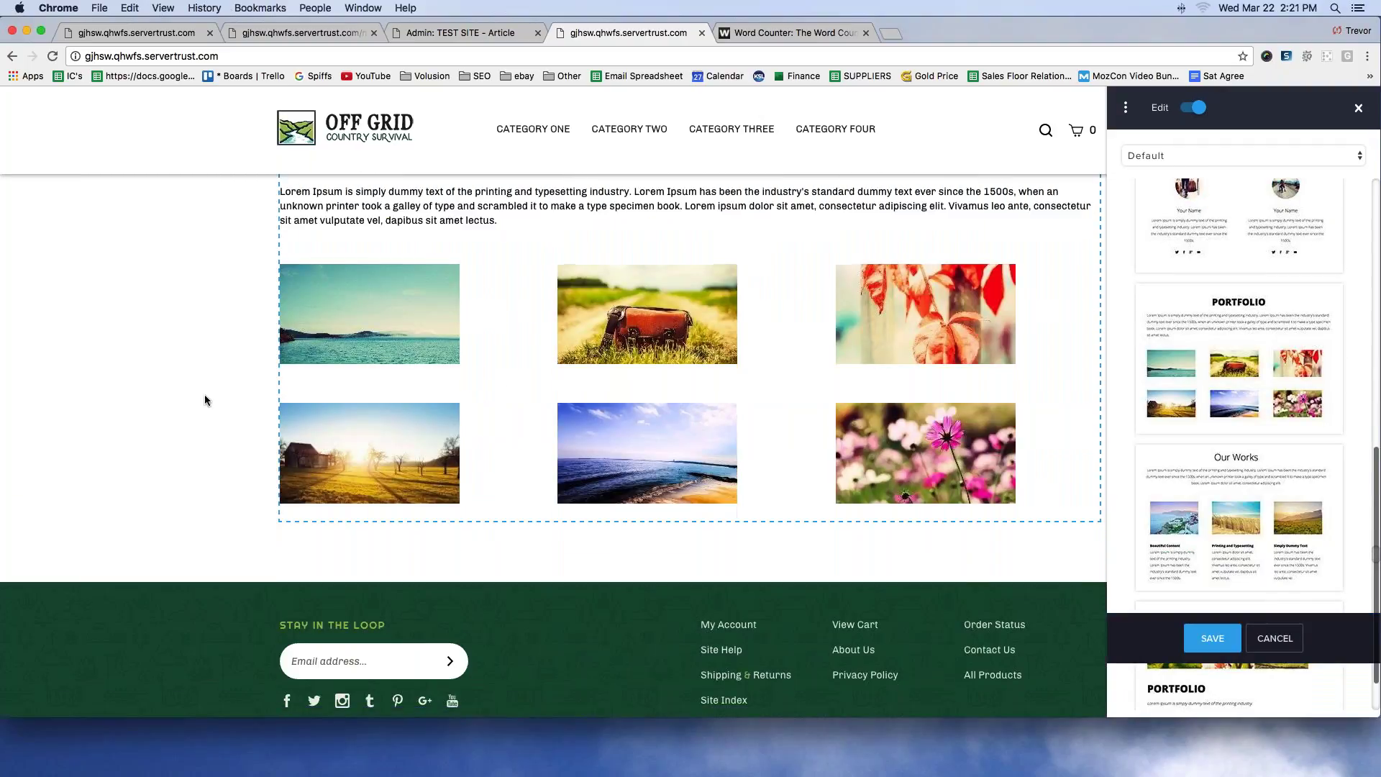
pyautogui.scroll(3, 204, 401)
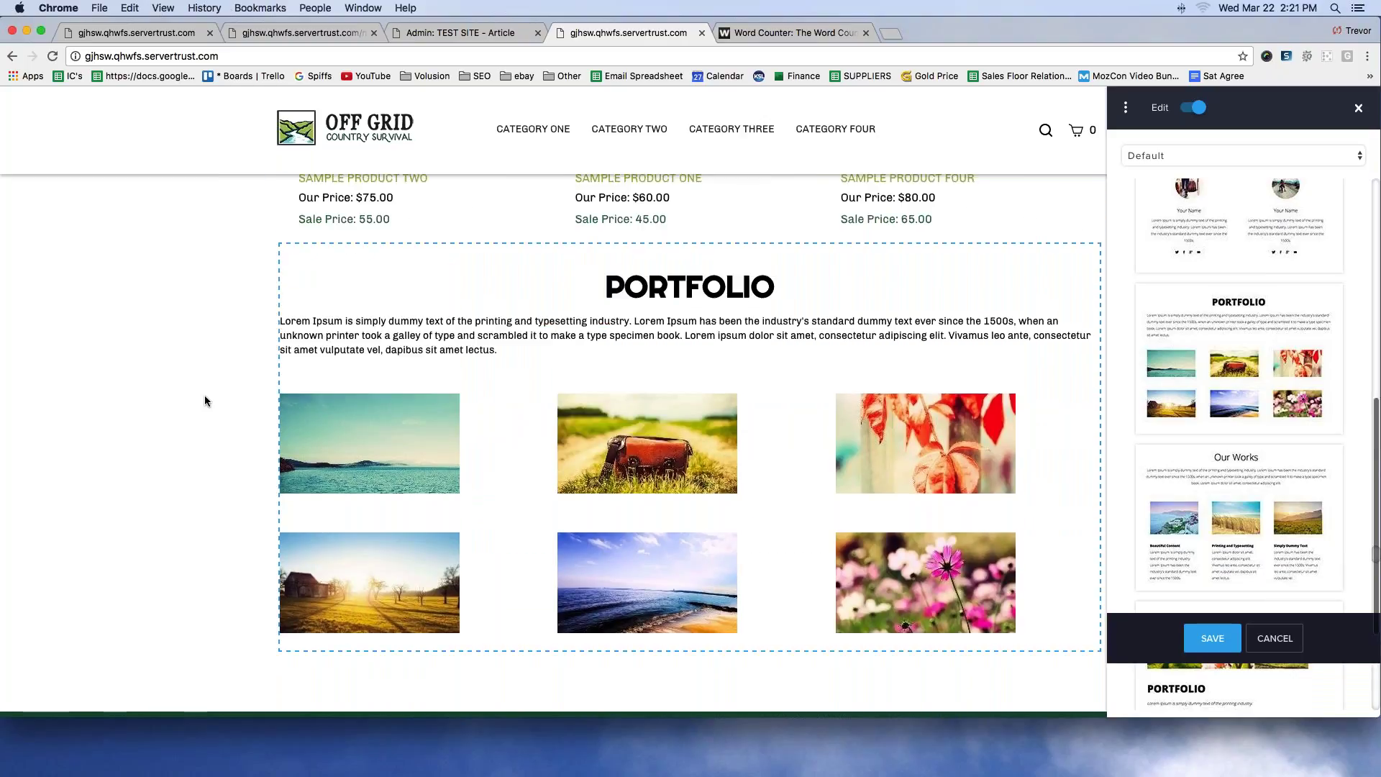